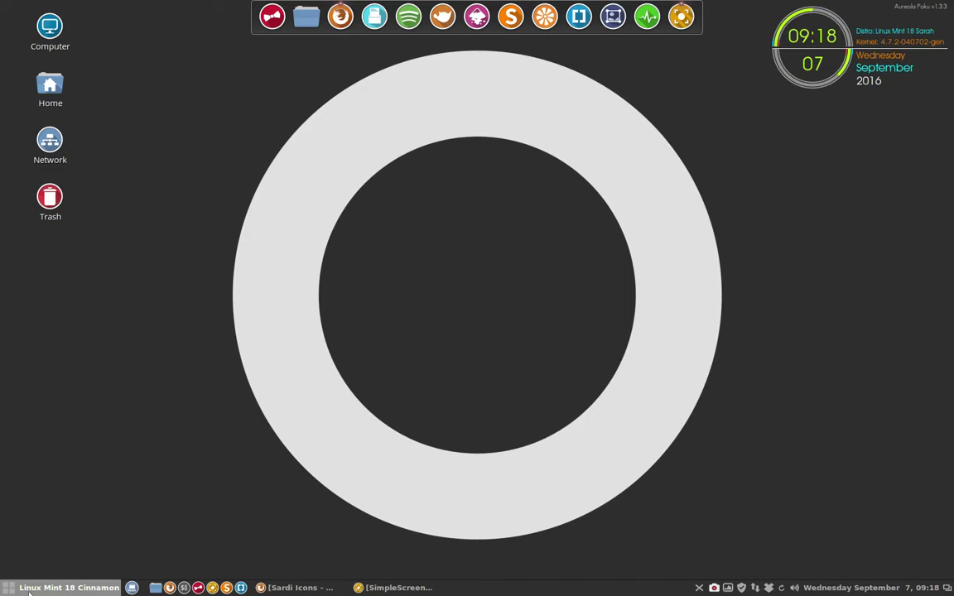
Step: Launch Themes settings from the Cinnamon menu favorites
{"action": "left_click", "coordinate": [29, 590]}
{"action": "left_click", "coordinate": [83, 263]}
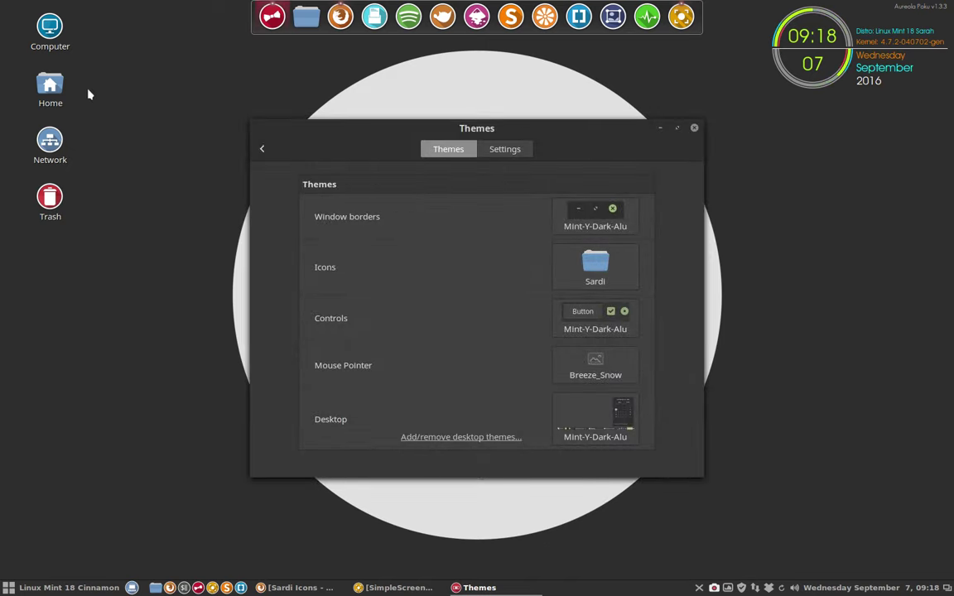
Step: Open Home in Nemo with hidden files hidden, placed beside the Themes settings window
{"action": "double_click", "coordinate": [61, 81]}
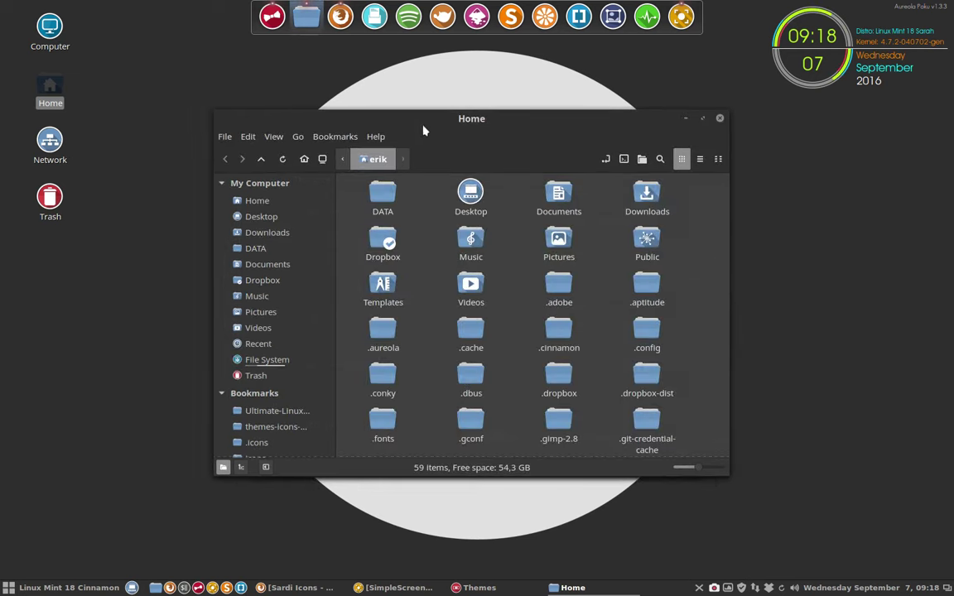
{"action": "left_click_drag", "start_coordinate": [422, 130], "coordinate": [306, 149]}
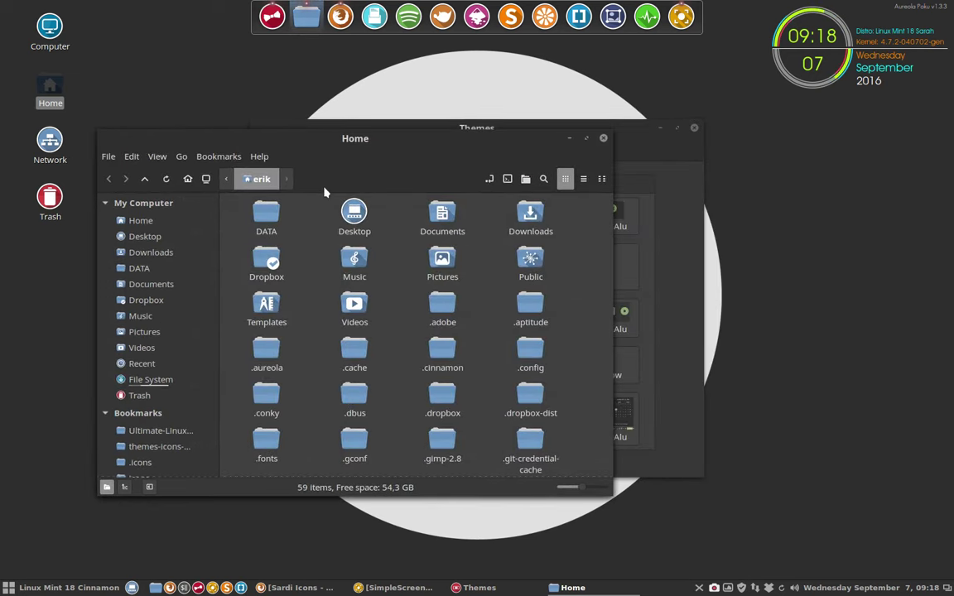
{"action": "key", "text": "ctrl+h"}
{"action": "left_click_drag", "start_coordinate": [400, 143], "coordinate": [386, 165]}
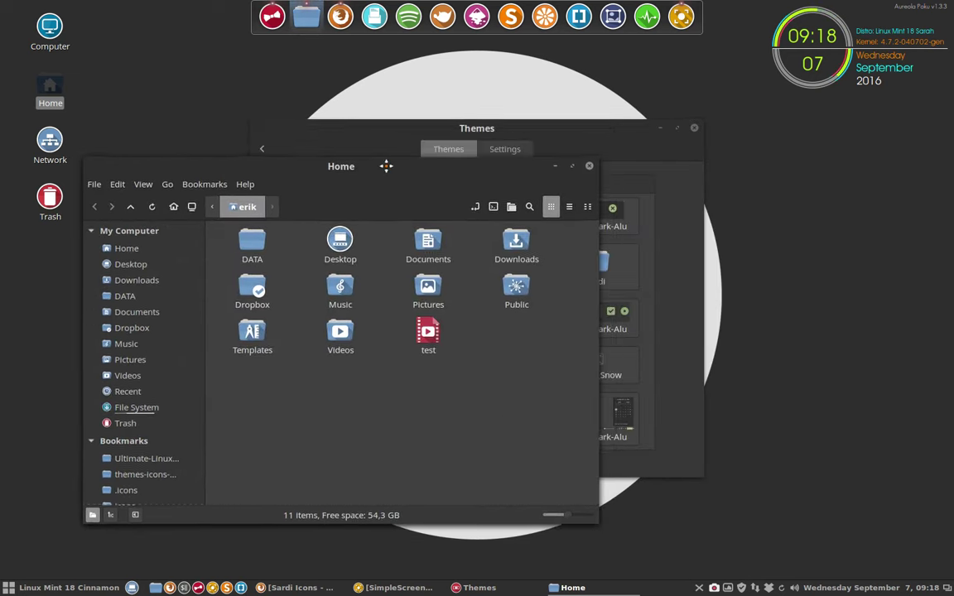
{"action": "left_click_drag", "start_coordinate": [564, 130], "coordinate": [802, 205]}
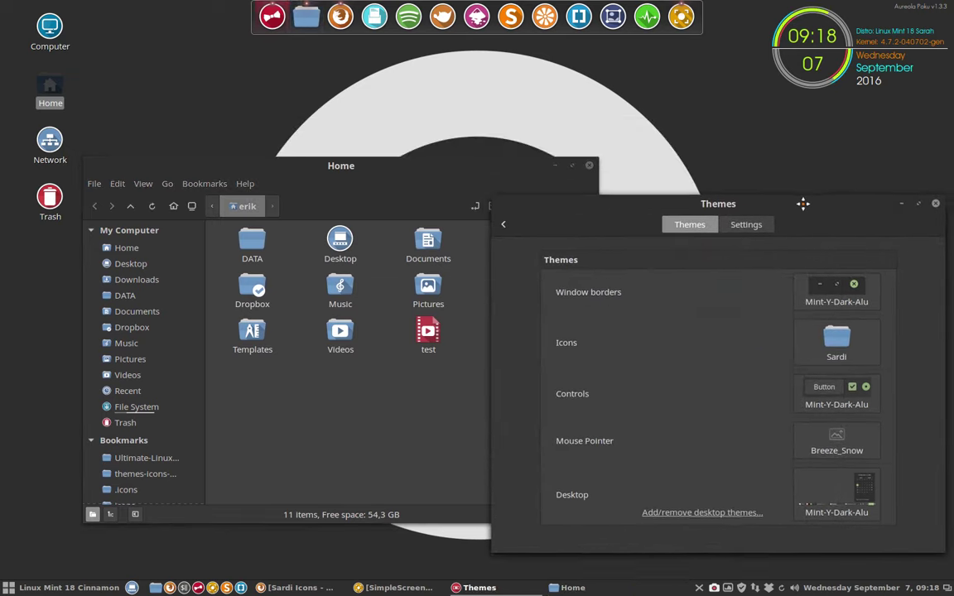
{"action": "left_click_drag", "start_coordinate": [318, 168], "coordinate": [345, 68]}
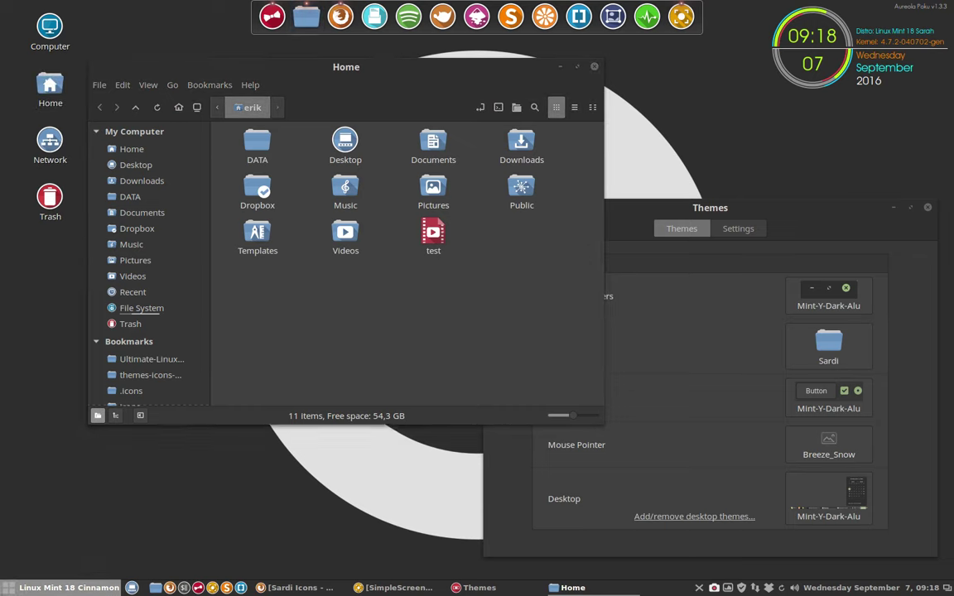
{"action": "left_click", "coordinate": [5, 590]}
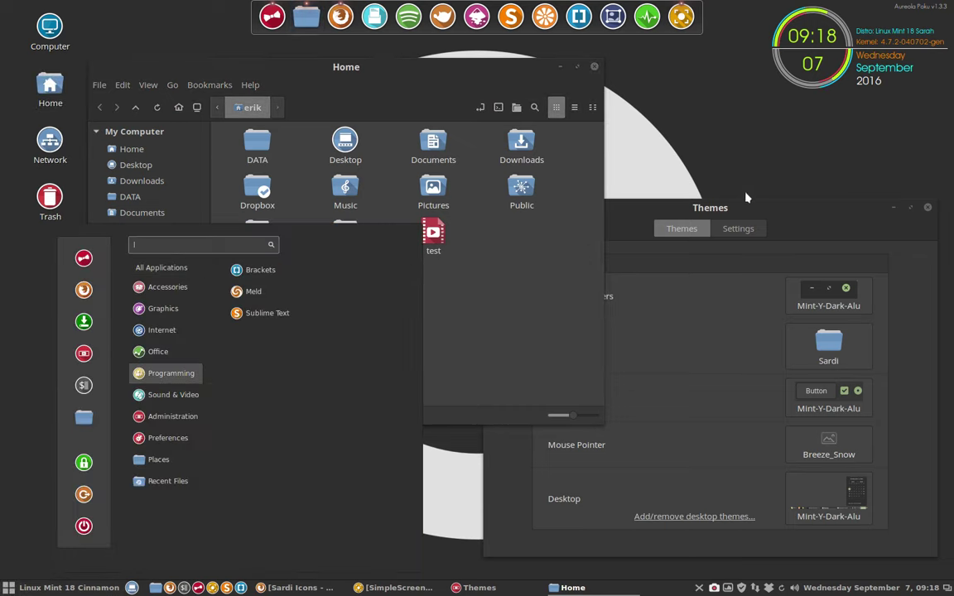
{"action": "left_click", "coordinate": [811, 216]}
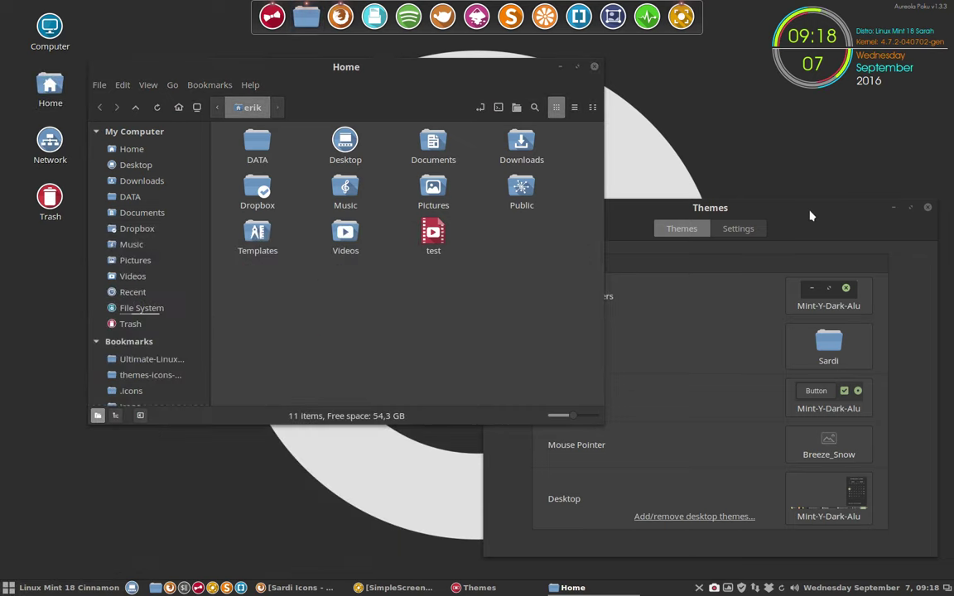
Step: Apply the Sardi Flat icon theme, then switch to Sardi Flexible
{"action": "left_click", "coordinate": [816, 340]}
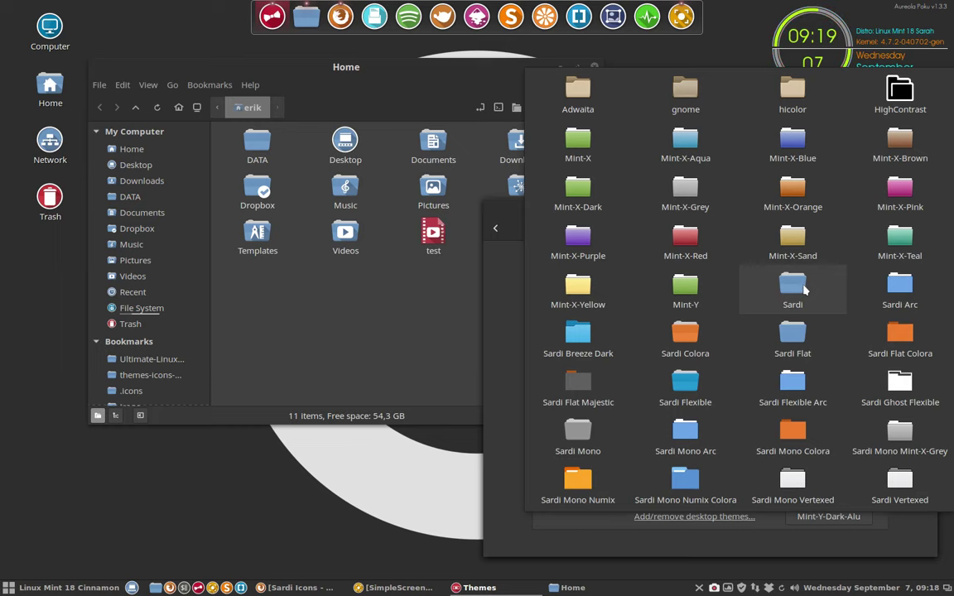
{"action": "left_click", "coordinate": [795, 332]}
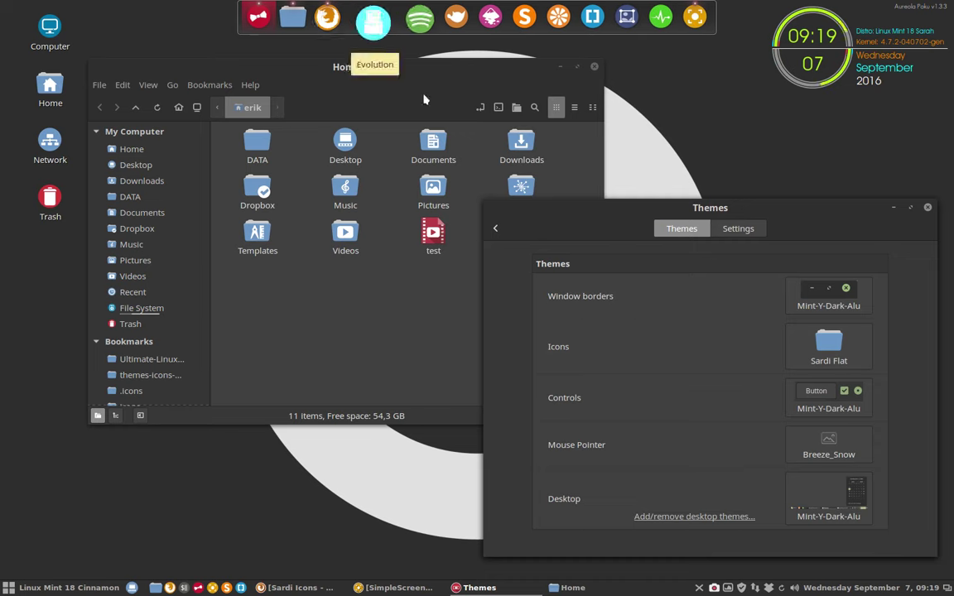
{"action": "left_click", "coordinate": [793, 346]}
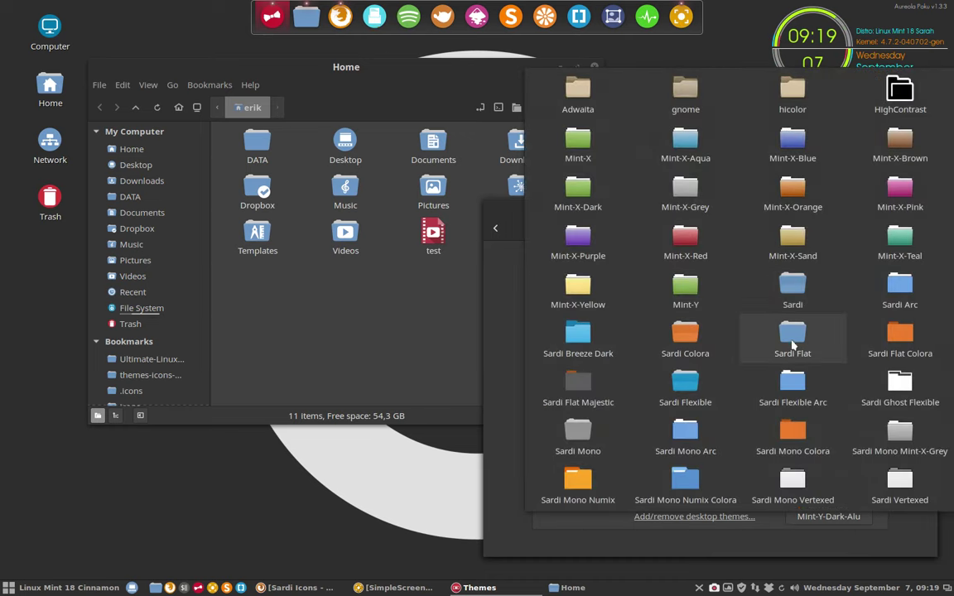
{"action": "left_click", "coordinate": [630, 380]}
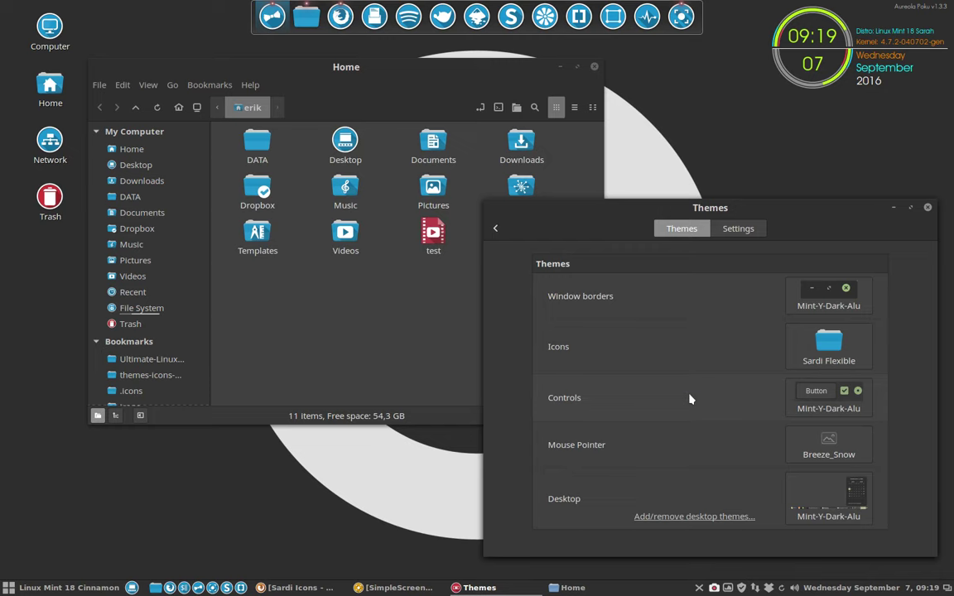
Step: Apply Sardi Mono, then Sardi Ghost Flexible, then revert to the plain Sardi icon theme
{"action": "left_click", "coordinate": [831, 352]}
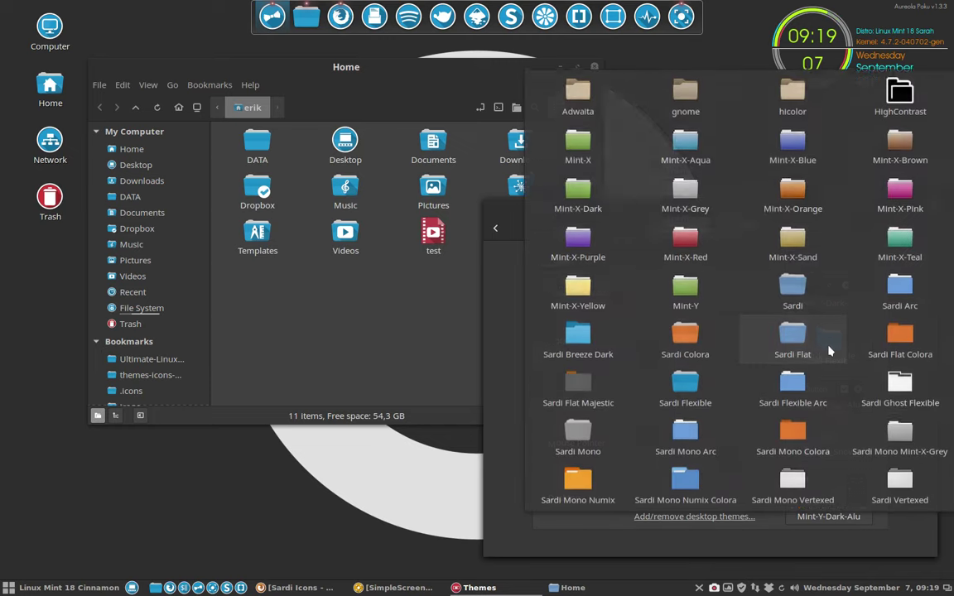
{"action": "left_click", "coordinate": [585, 441]}
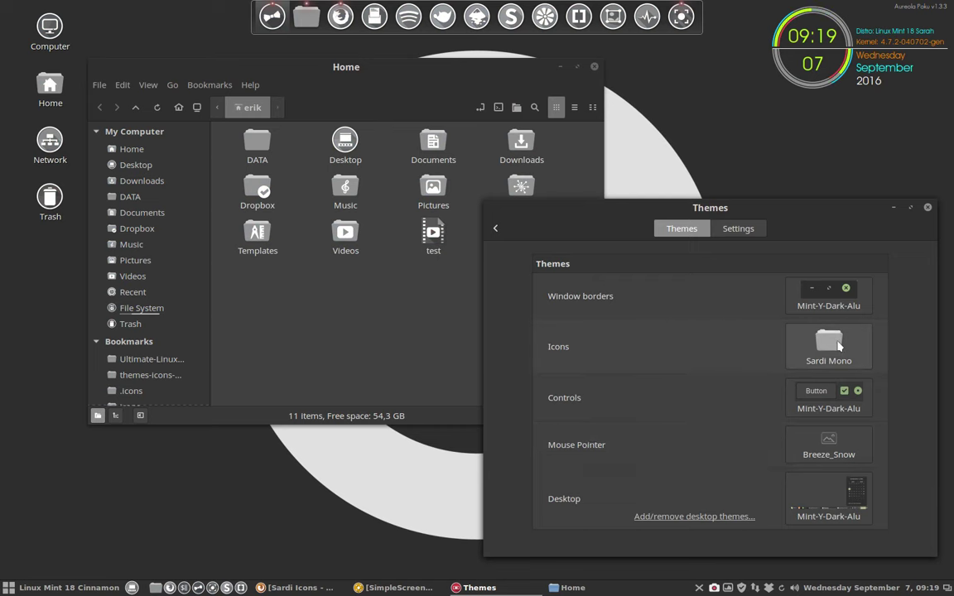
{"action": "left_click", "coordinate": [838, 347]}
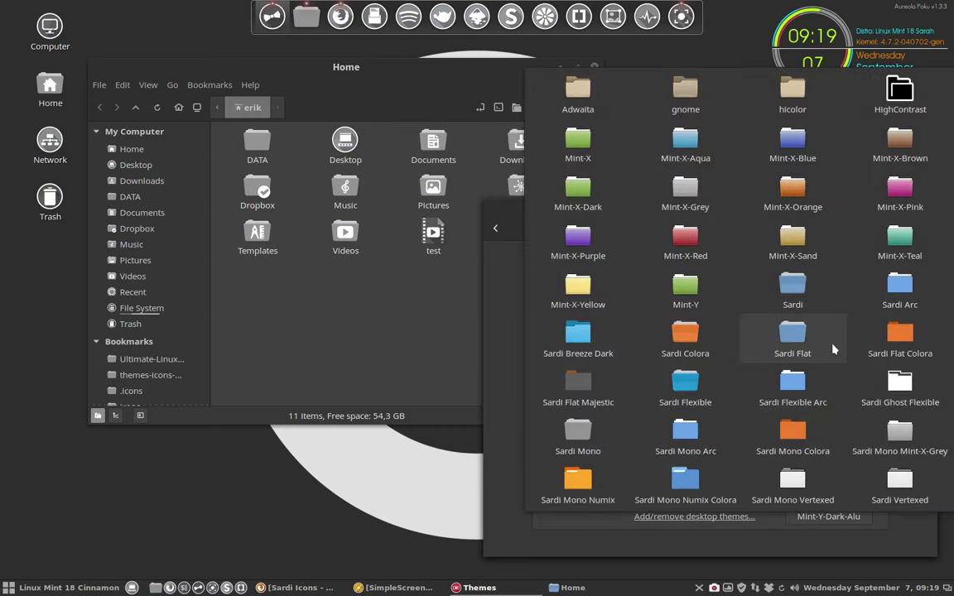
{"action": "left_click", "coordinate": [905, 390]}
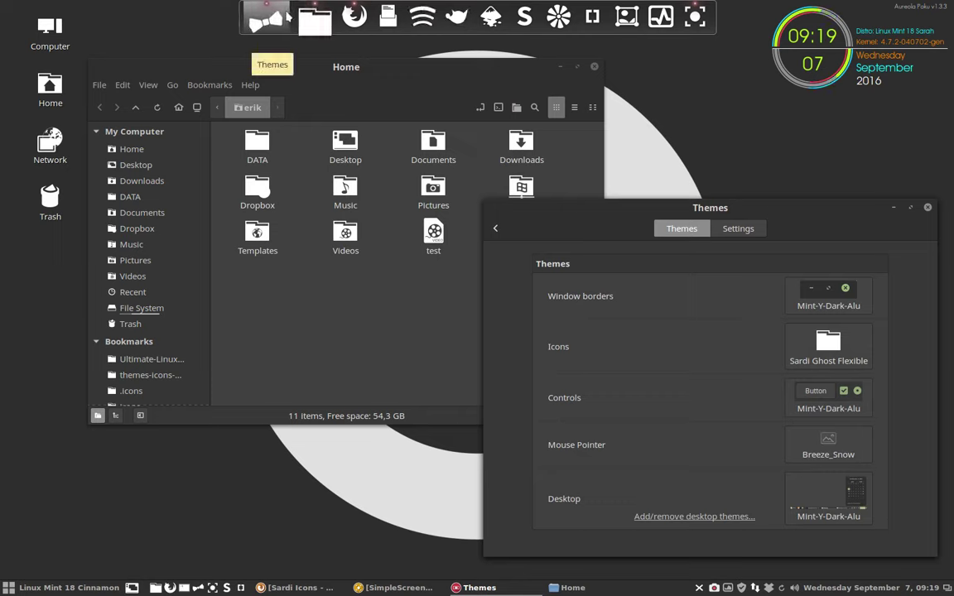
{"action": "left_click", "coordinate": [827, 349]}
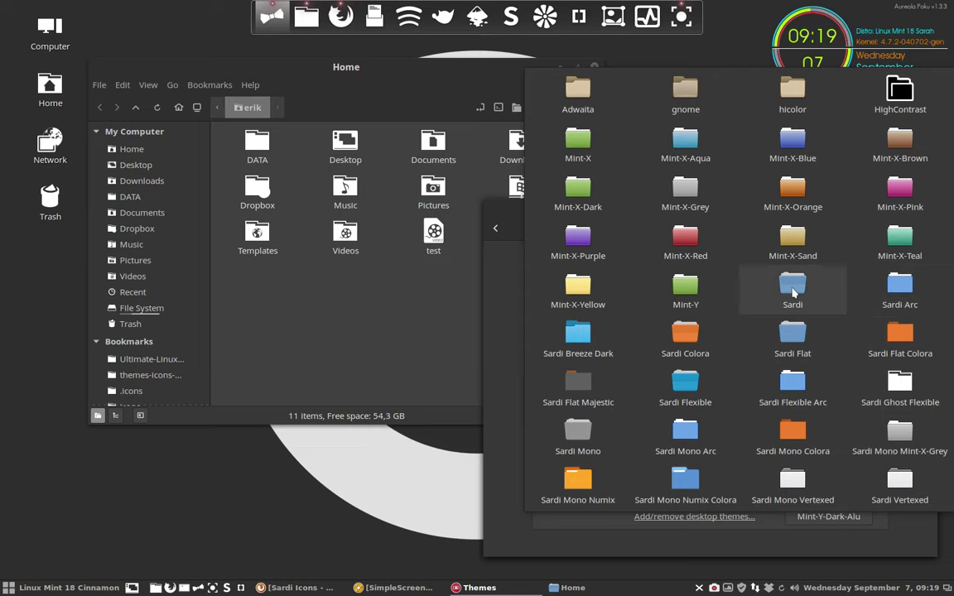
{"action": "left_click", "coordinate": [792, 292]}
Step: Open the Sardi folder inside .icons and inspect its grey-to-white and restore scripts
{"action": "left_click", "coordinate": [170, 391]}
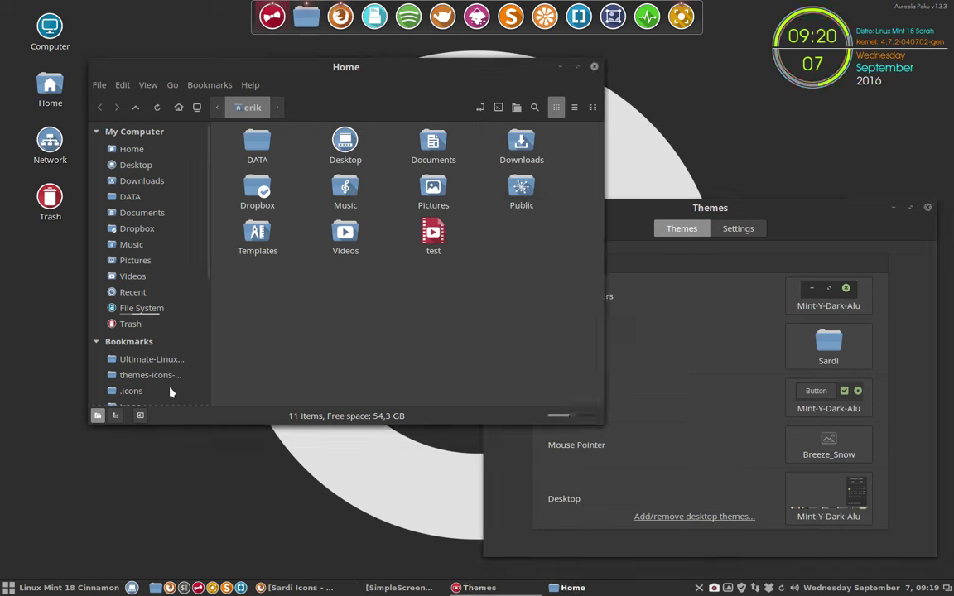
{"action": "double_click", "coordinate": [257, 147]}
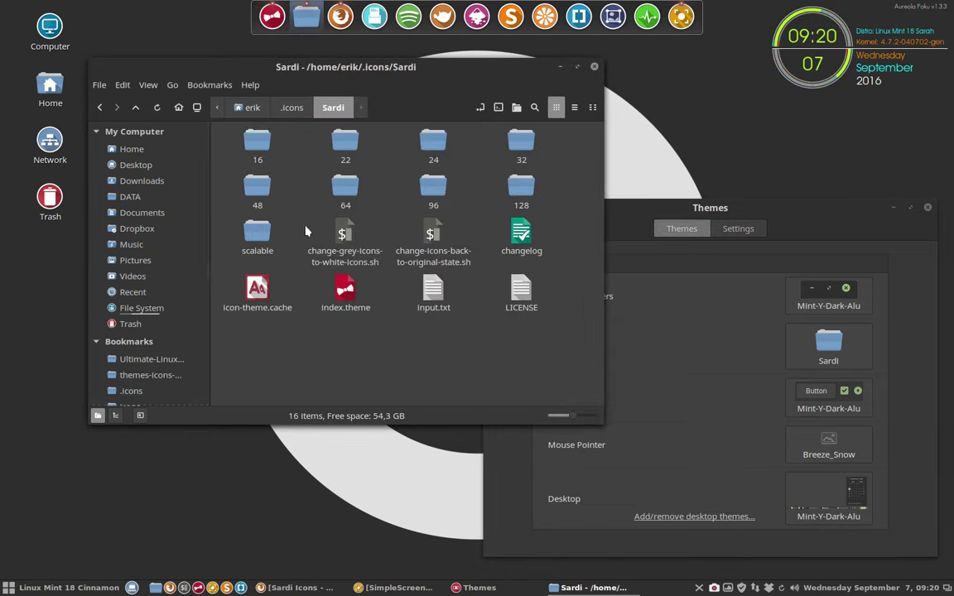
{"action": "left_click_drag", "start_coordinate": [306, 235], "coordinate": [485, 239]}
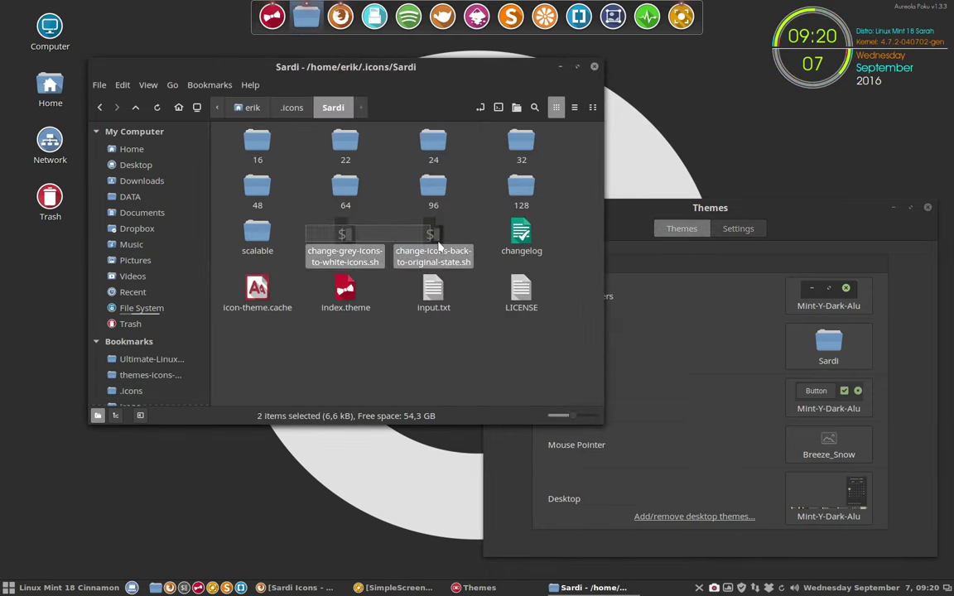
{"action": "left_click", "coordinate": [484, 238]}
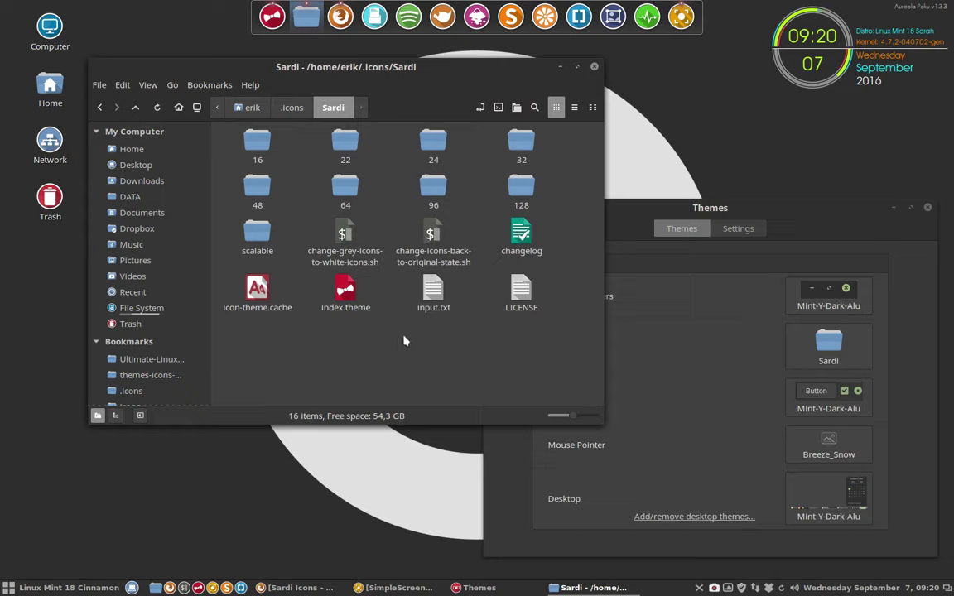
{"action": "left_click", "coordinate": [325, 221]}
{"action": "left_click", "coordinate": [393, 230]}
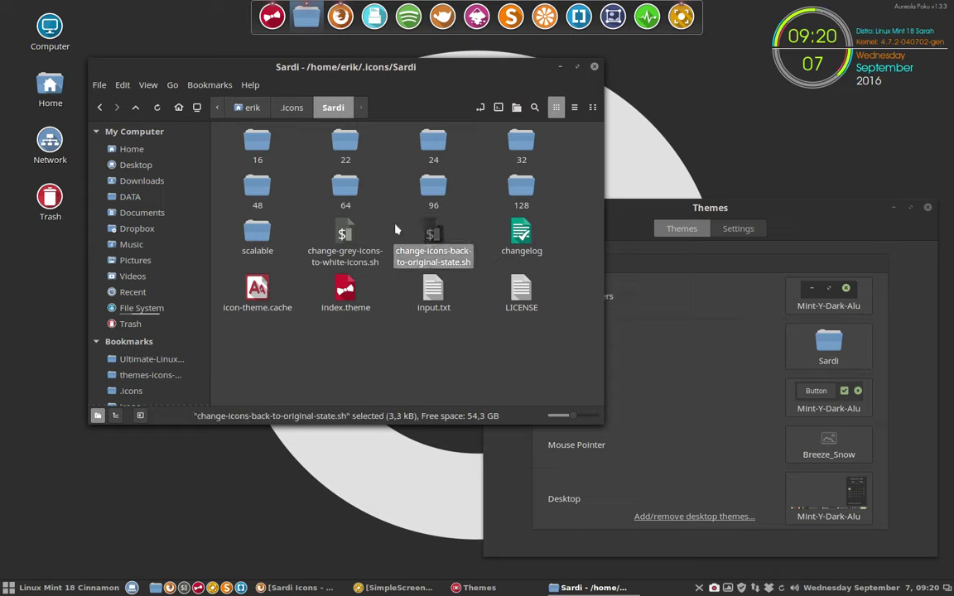
{"action": "left_click", "coordinate": [309, 217]}
Step: Browse from .icons into the Sardi Arc folder and back to .icons
{"action": "left_click", "coordinate": [291, 111]}
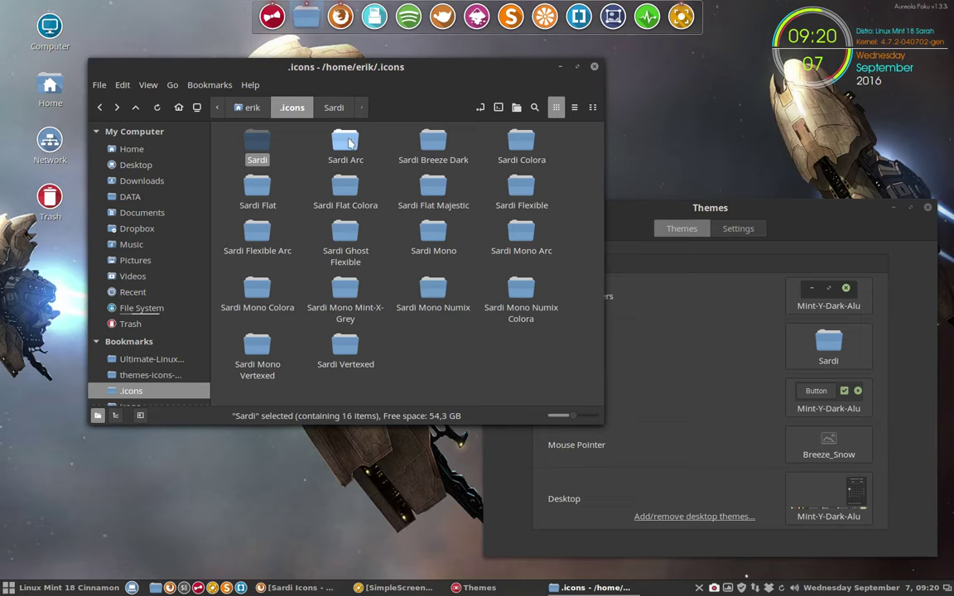
{"action": "left_click", "coordinate": [349, 142]}
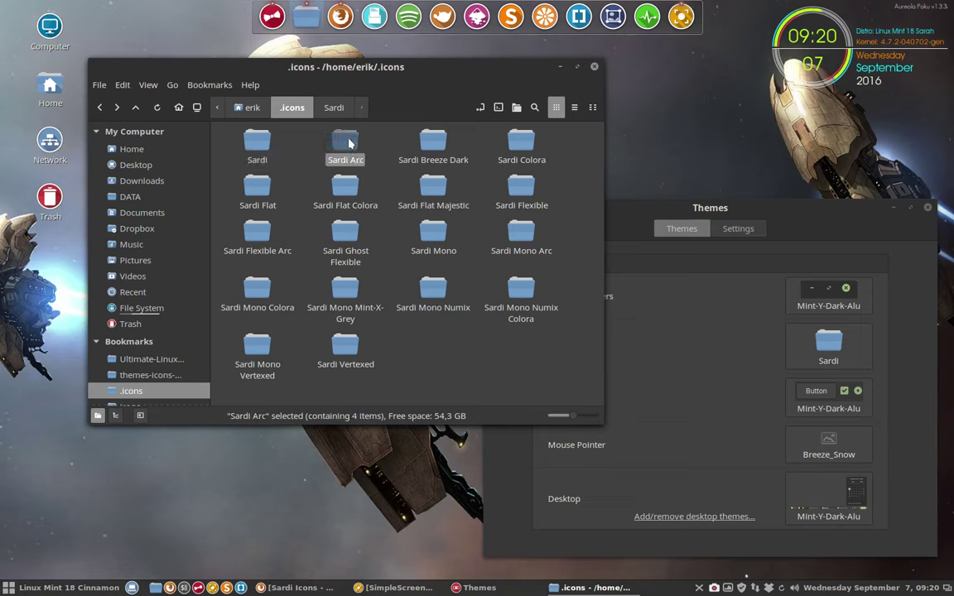
{"action": "double_click", "coordinate": [348, 143]}
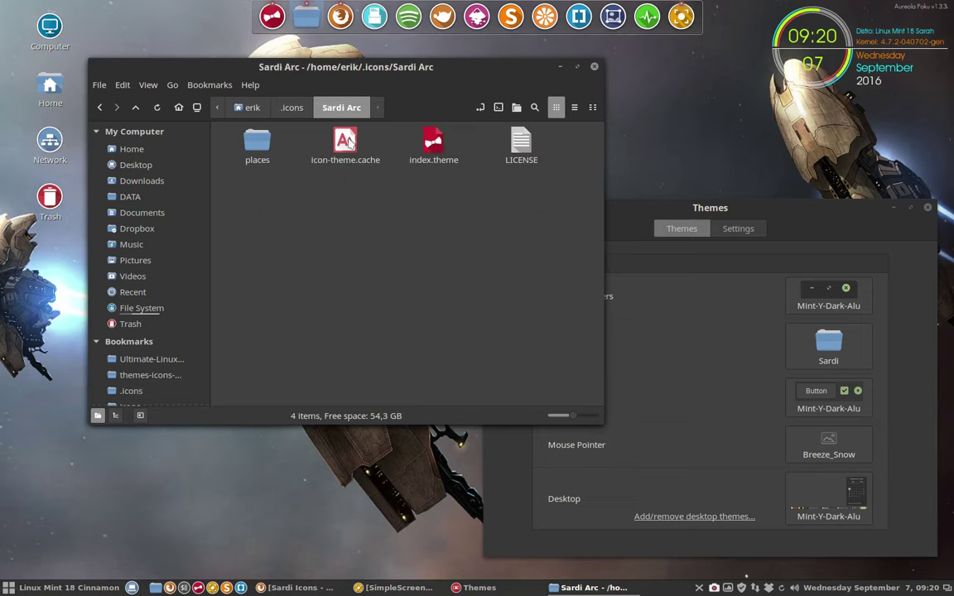
{"action": "left_click", "coordinate": [290, 107]}
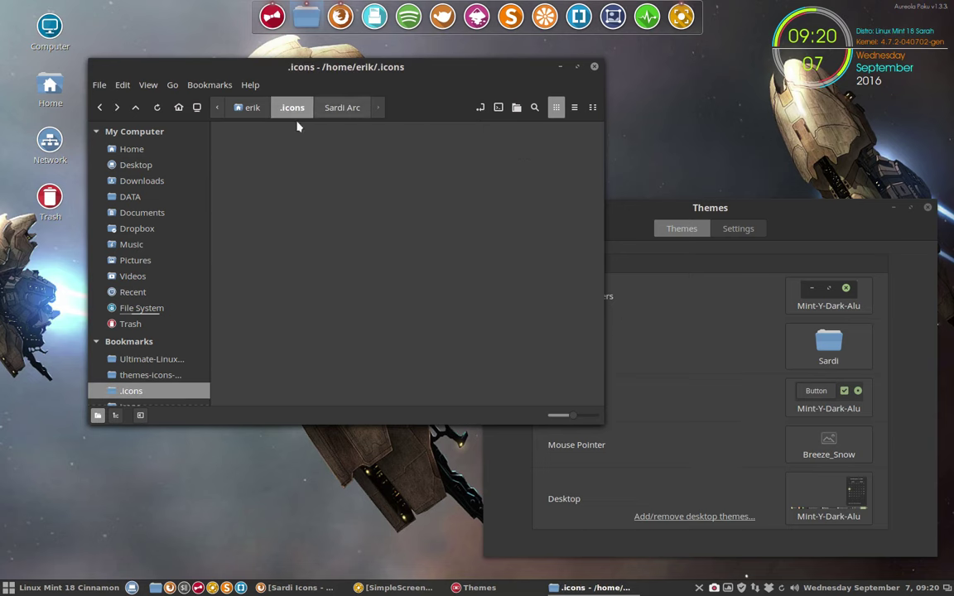
Step: Apply the Sardi Arc icon theme and inspect its four-item folder in Nemo, returning to .icons
{"action": "left_click", "coordinate": [818, 334]}
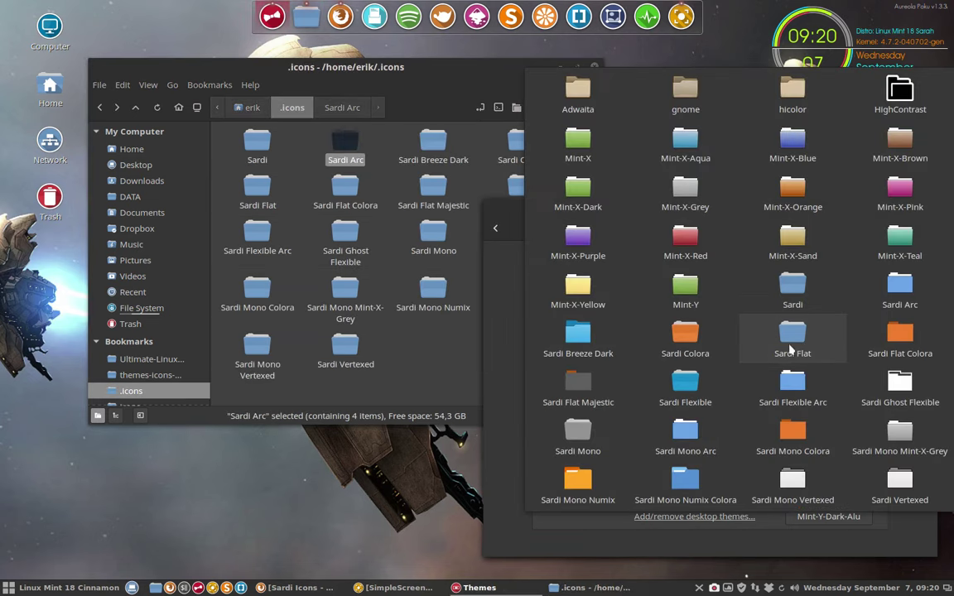
{"action": "left_click", "coordinate": [884, 296]}
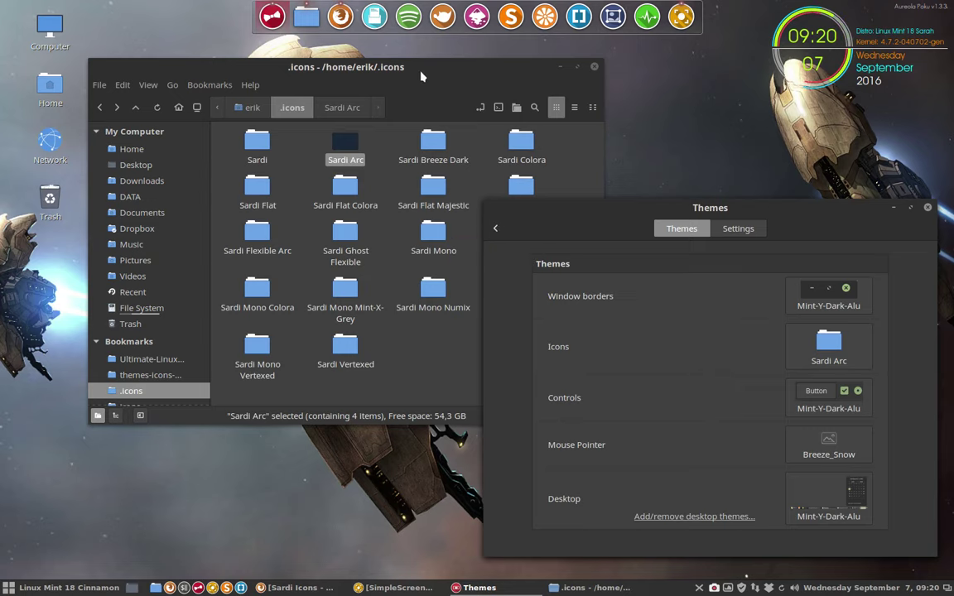
{"action": "left_click", "coordinate": [379, 68]}
{"action": "left_click", "coordinate": [403, 365]}
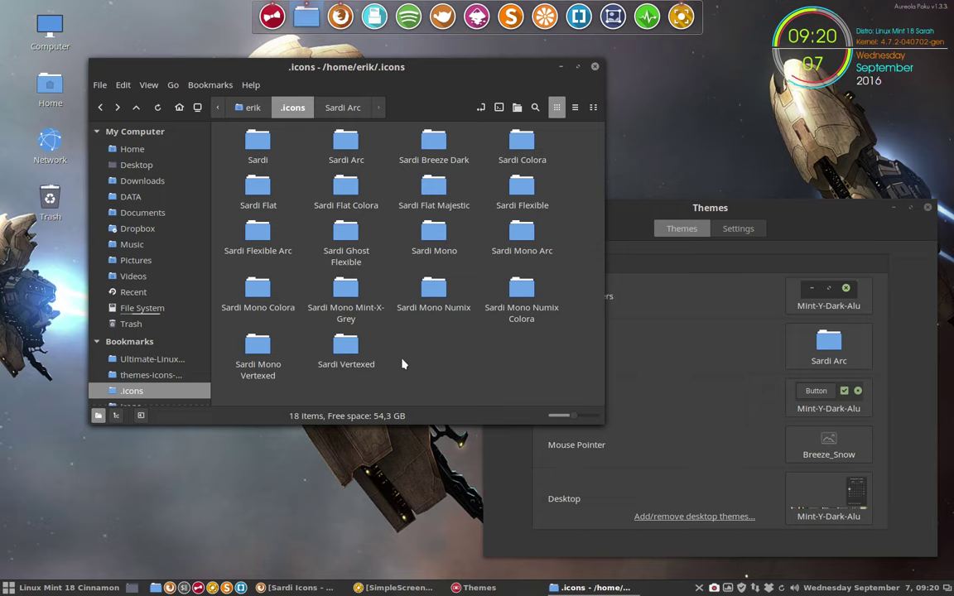
{"action": "double_click", "coordinate": [346, 150]}
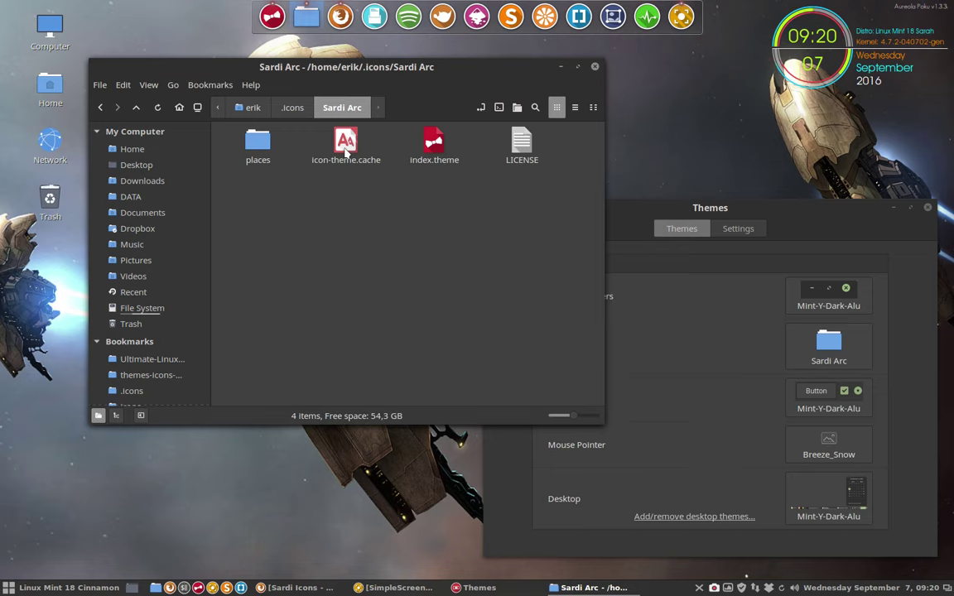
{"action": "left_click", "coordinate": [296, 108]}
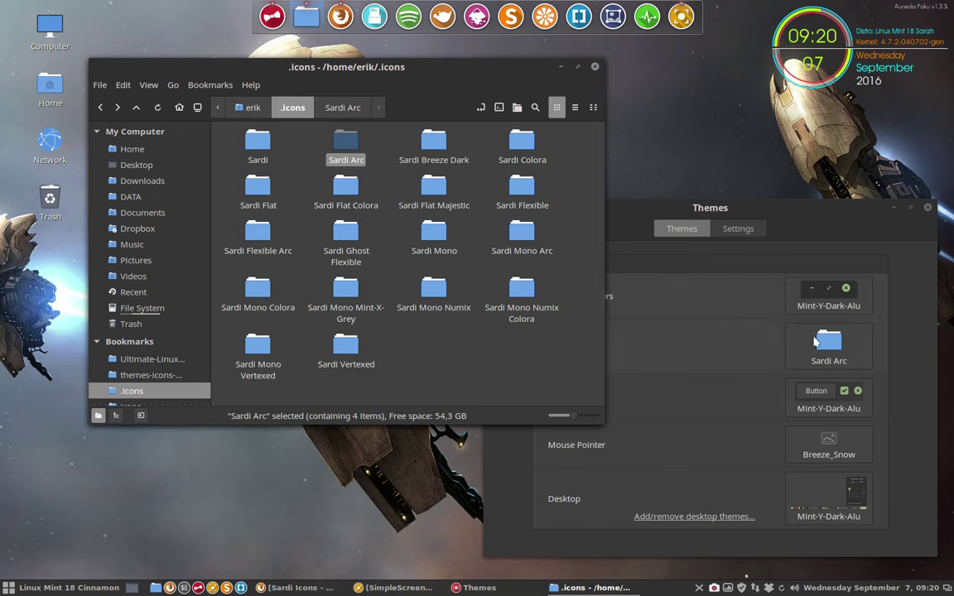
Step: Pick Sardi Breeze Dark from the icon theme grid in Themes settings
{"action": "left_click", "coordinate": [846, 354]}
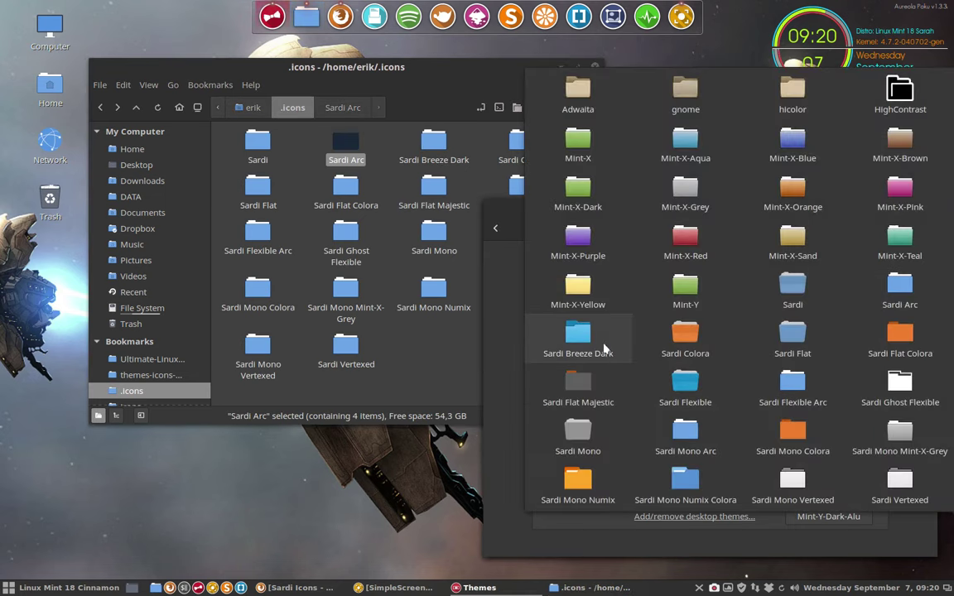
{"action": "left_click", "coordinate": [585, 343]}
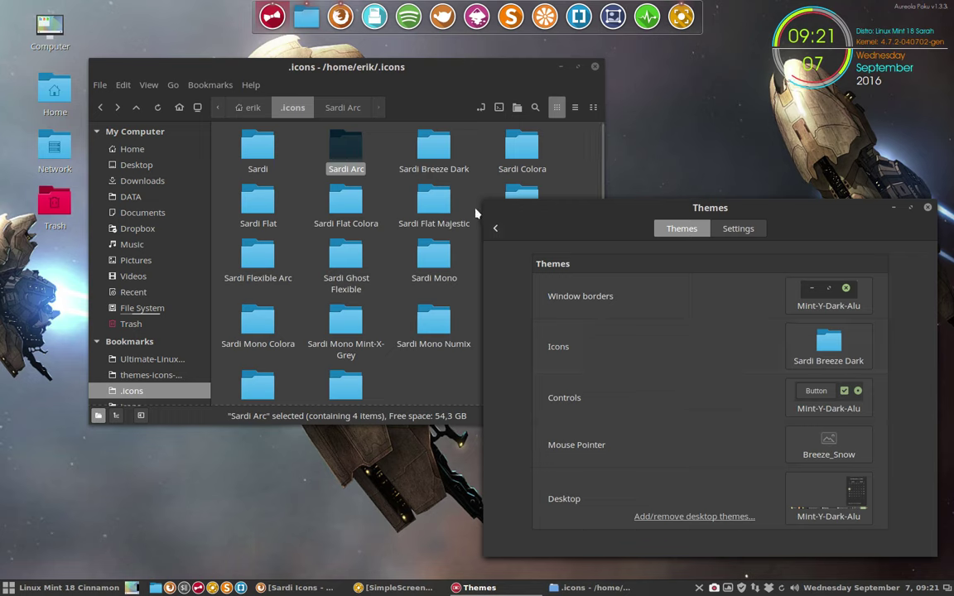
Step: Browse the Breeze Dark, Colora, Flat Colora and Mono Colora folders, then open Sardi Colora
{"action": "left_click", "coordinate": [434, 149]}
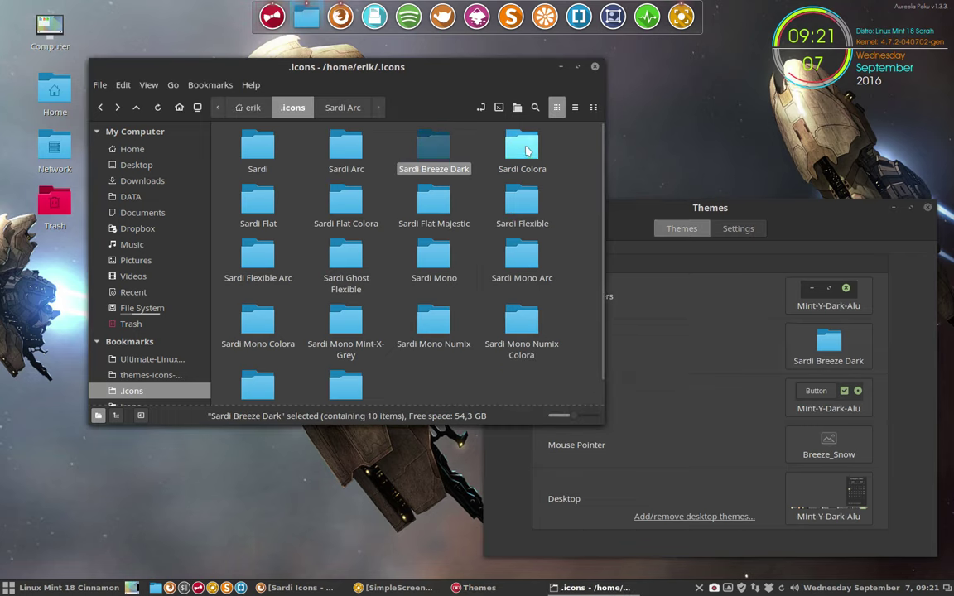
{"action": "left_click", "coordinate": [523, 149]}
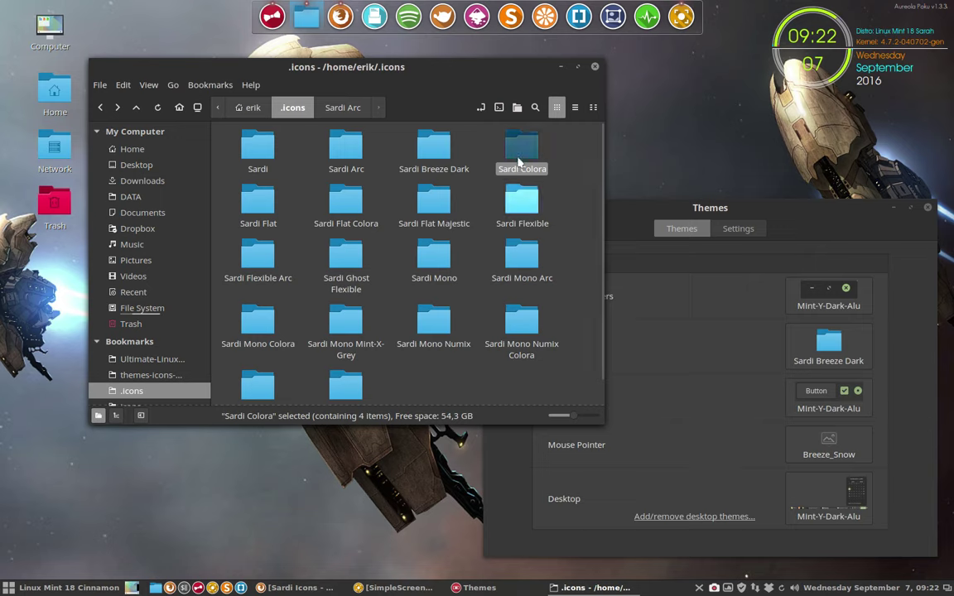
{"action": "left_click", "coordinate": [344, 197]}
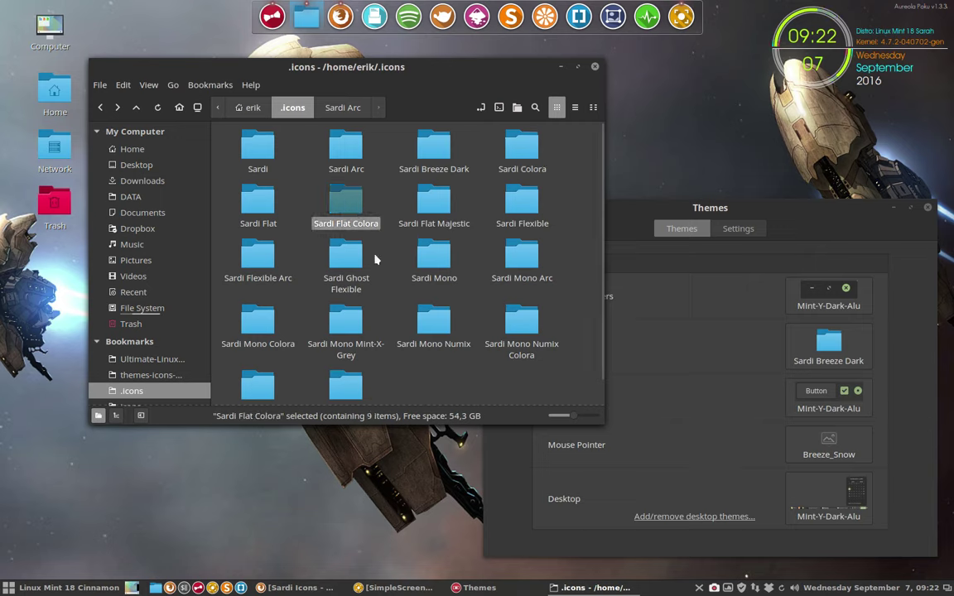
{"action": "left_click", "coordinate": [263, 325]}
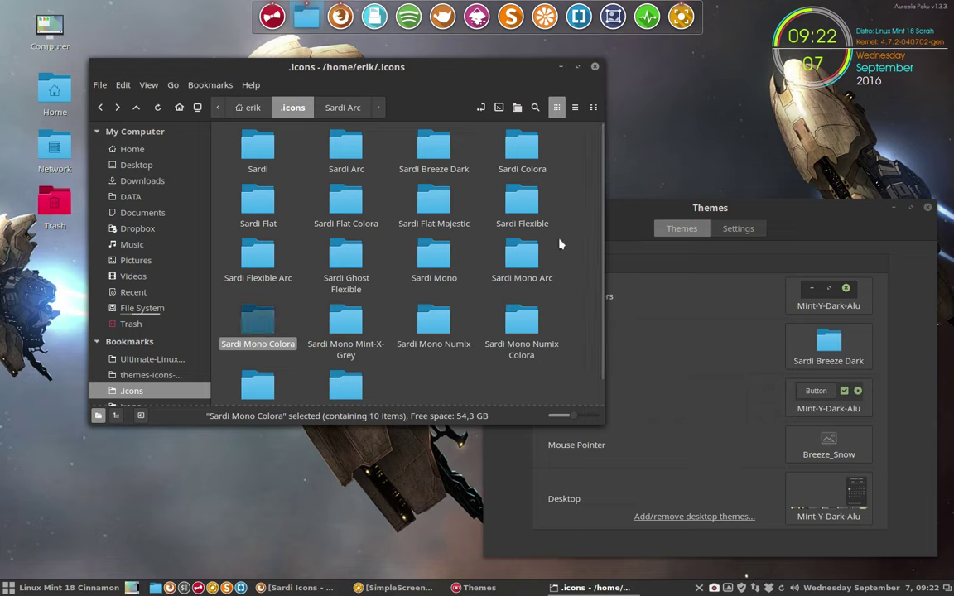
{"action": "double_click", "coordinate": [519, 150]}
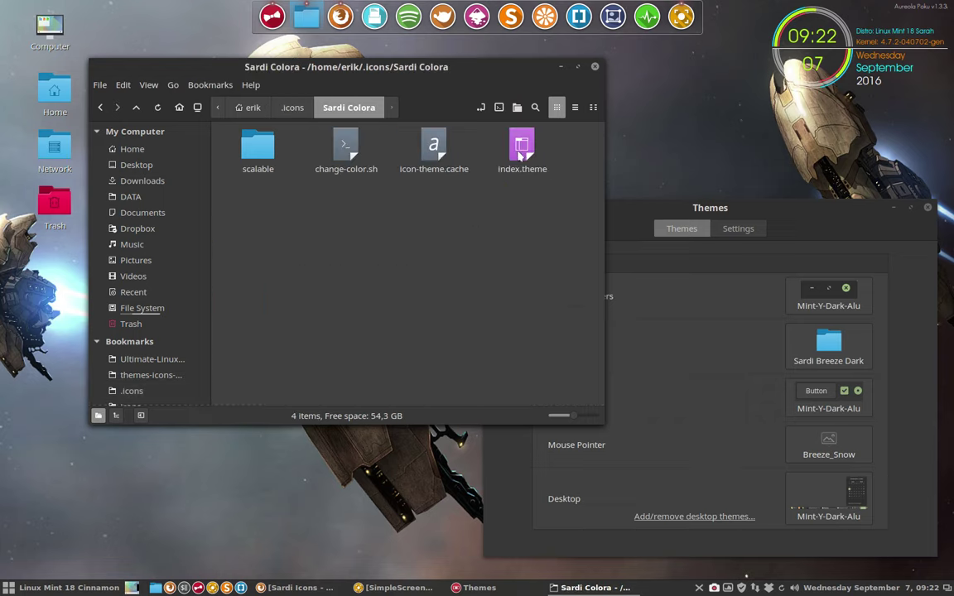
{"action": "left_click", "coordinate": [260, 152]}
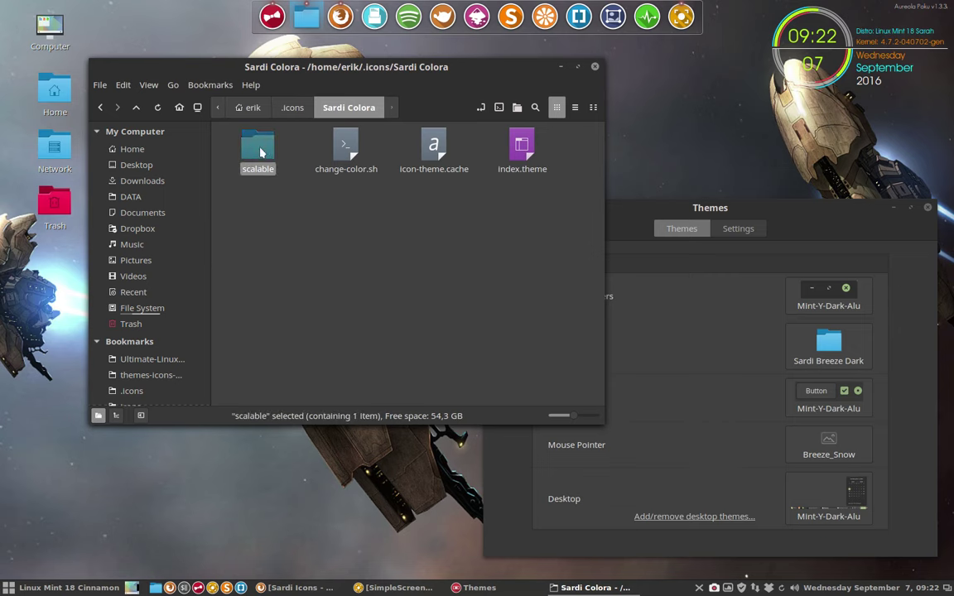
Step: Apply Sardi Colora icons, then reopen and dismiss the icon chooser unchanged
{"action": "left_click", "coordinate": [828, 347]}
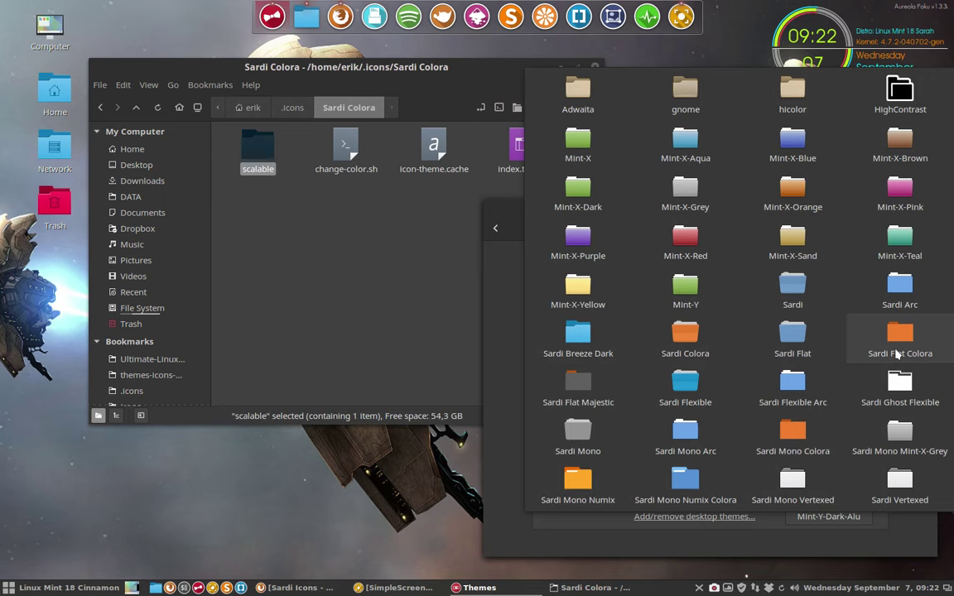
{"action": "left_click", "coordinate": [694, 343]}
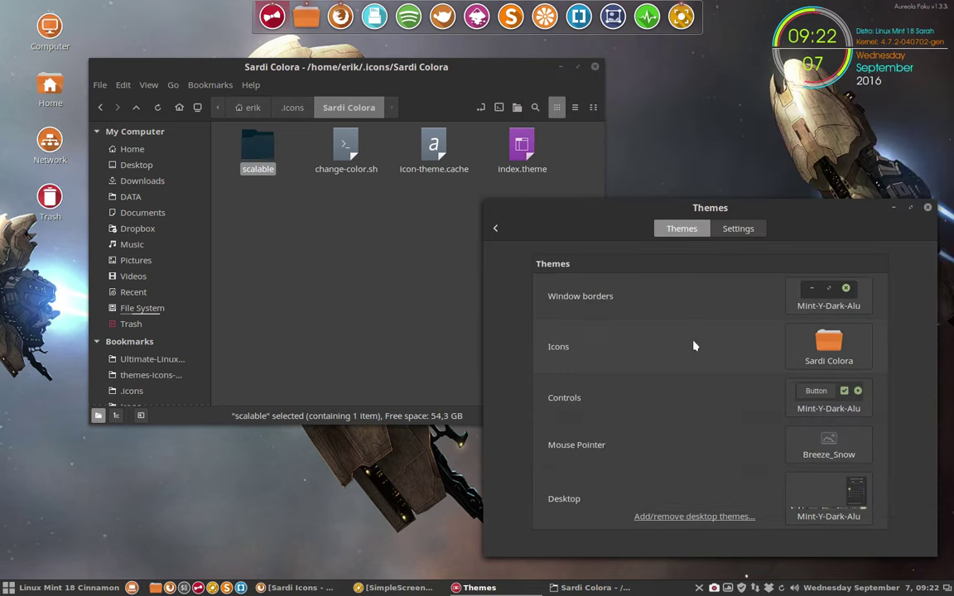
{"action": "left_click", "coordinate": [384, 244]}
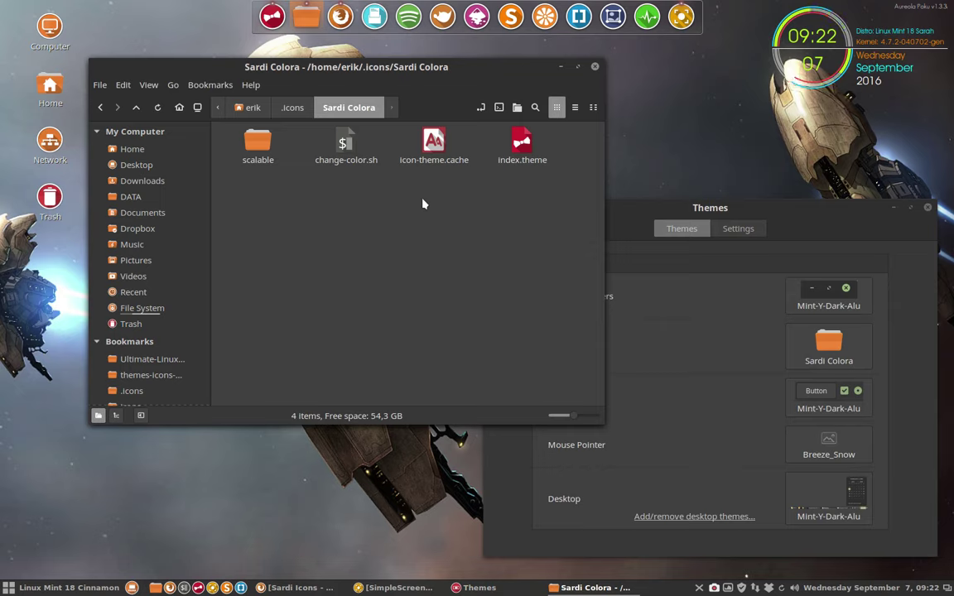
{"action": "left_click", "coordinate": [841, 356]}
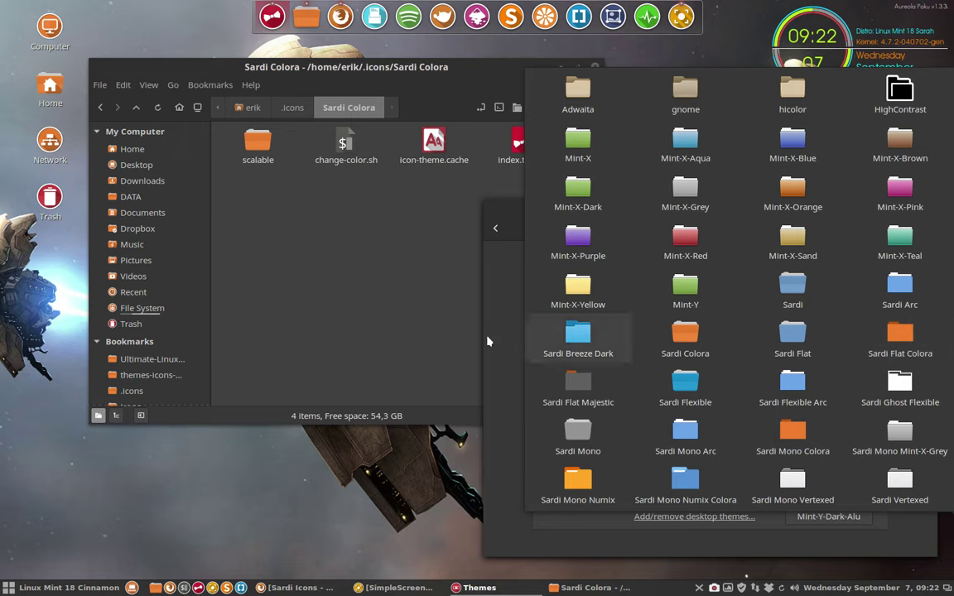
{"action": "left_click", "coordinate": [377, 248]}
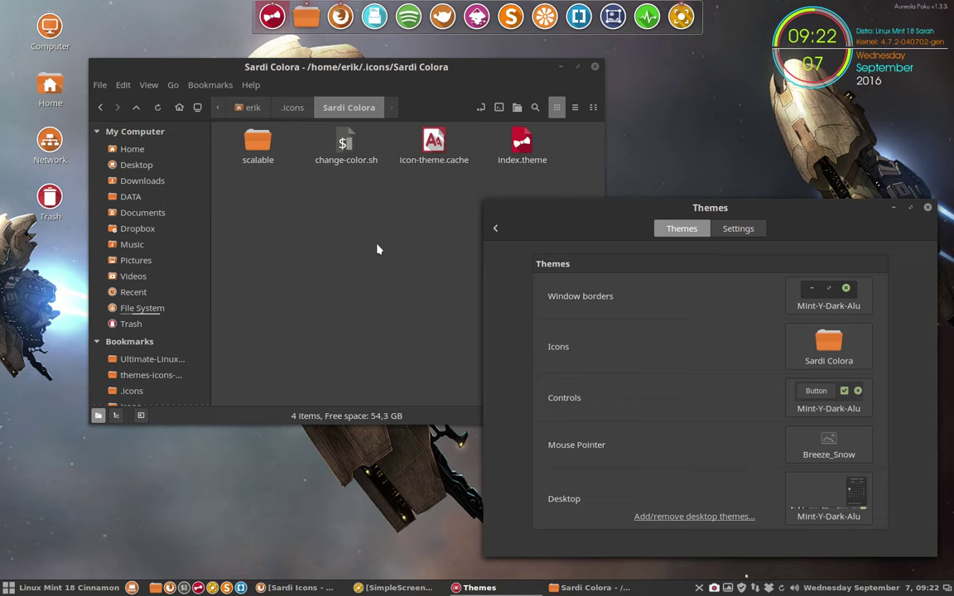
Step: Open change-color.sh in the text editor, then close it again
{"action": "double_click", "coordinate": [346, 145]}
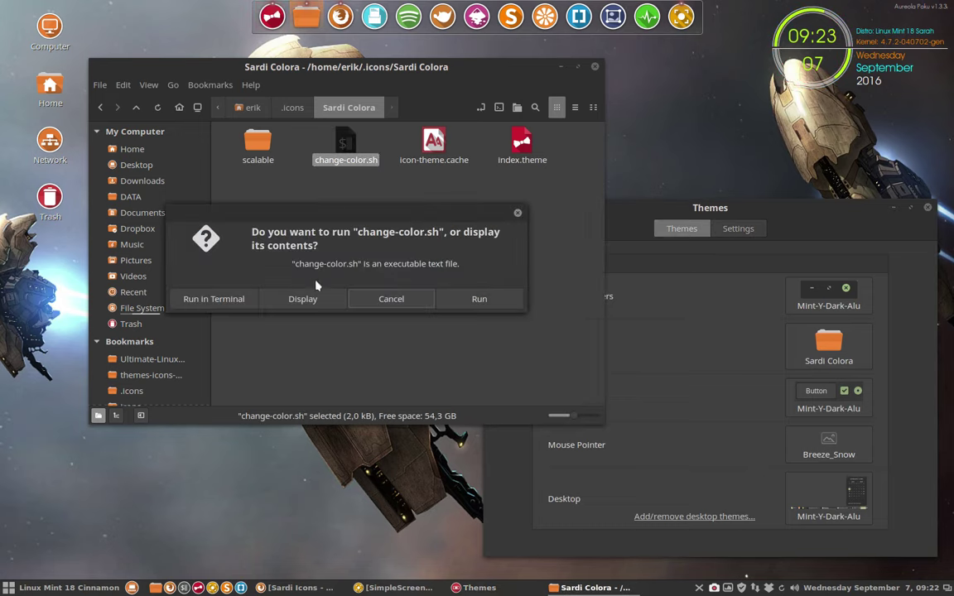
{"action": "left_click", "coordinate": [303, 299]}
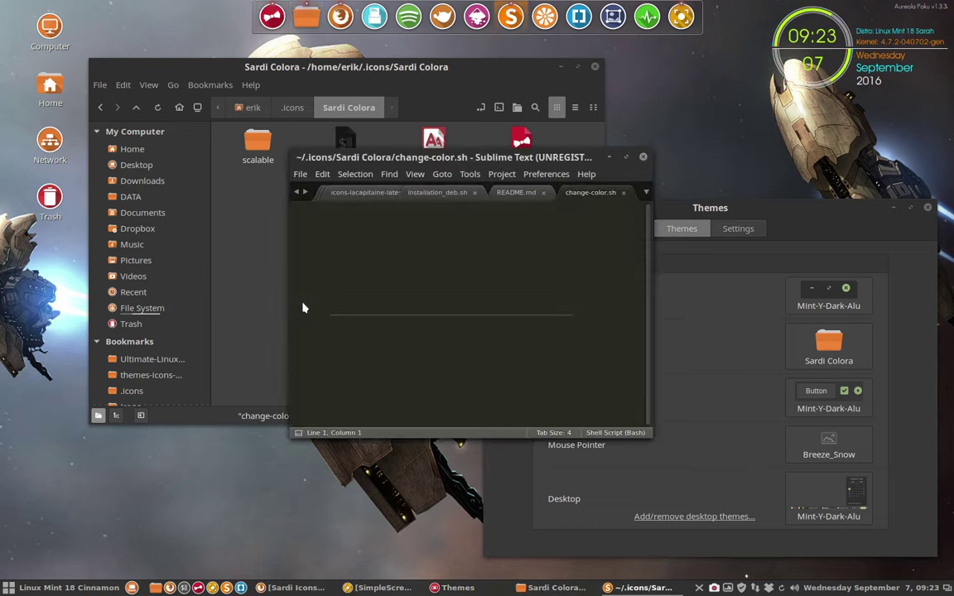
{"action": "left_click", "coordinate": [299, 174]}
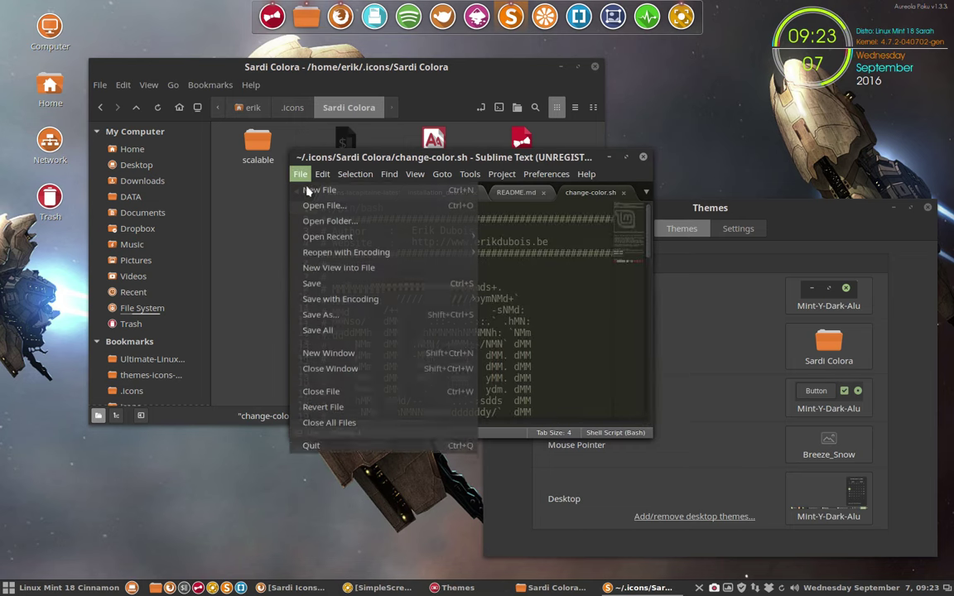
{"action": "left_click", "coordinate": [313, 427]}
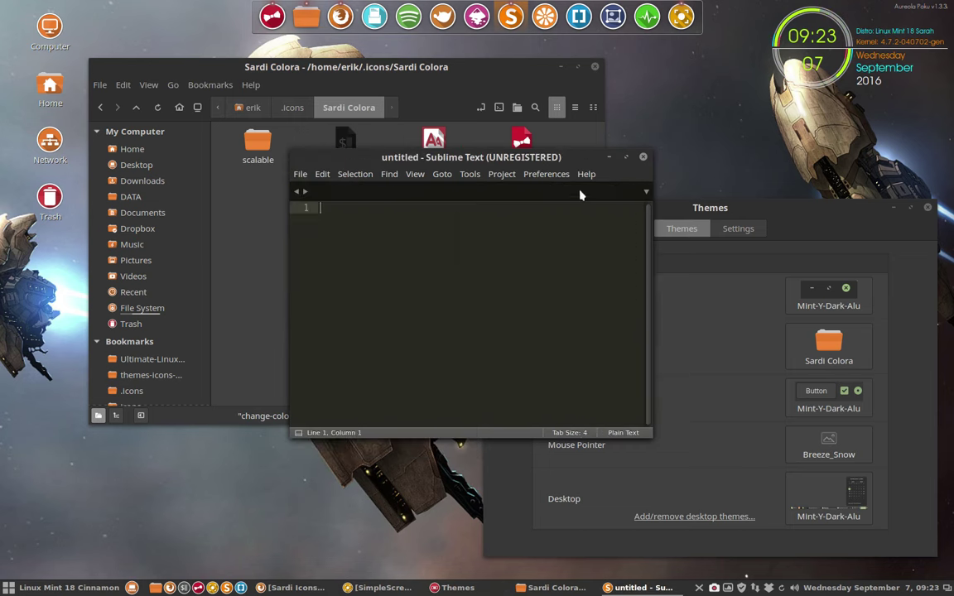
{"action": "left_click", "coordinate": [643, 157]}
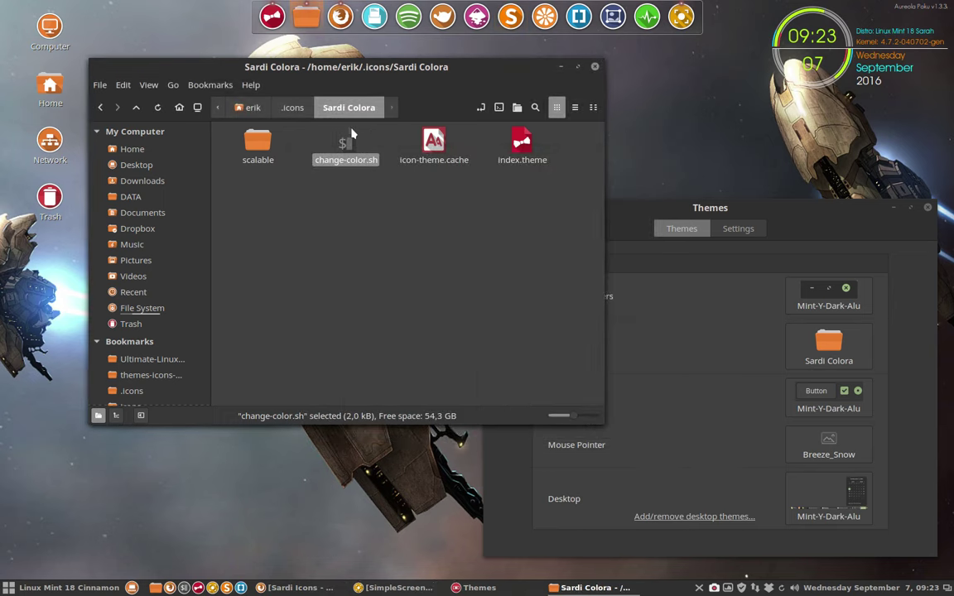
Step: Reopen change-color.sh, enlarge the editor, and scroll to select the newcolour value aa1111
{"action": "double_click", "coordinate": [349, 139]}
{"action": "left_click", "coordinate": [315, 302]}
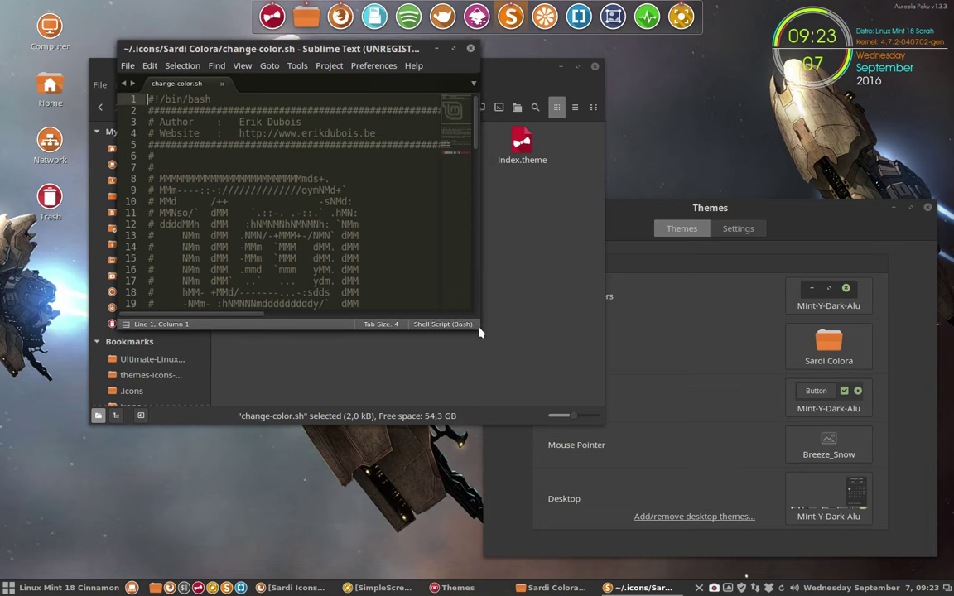
{"action": "left_click_drag", "start_coordinate": [480, 332], "coordinate": [696, 539]}
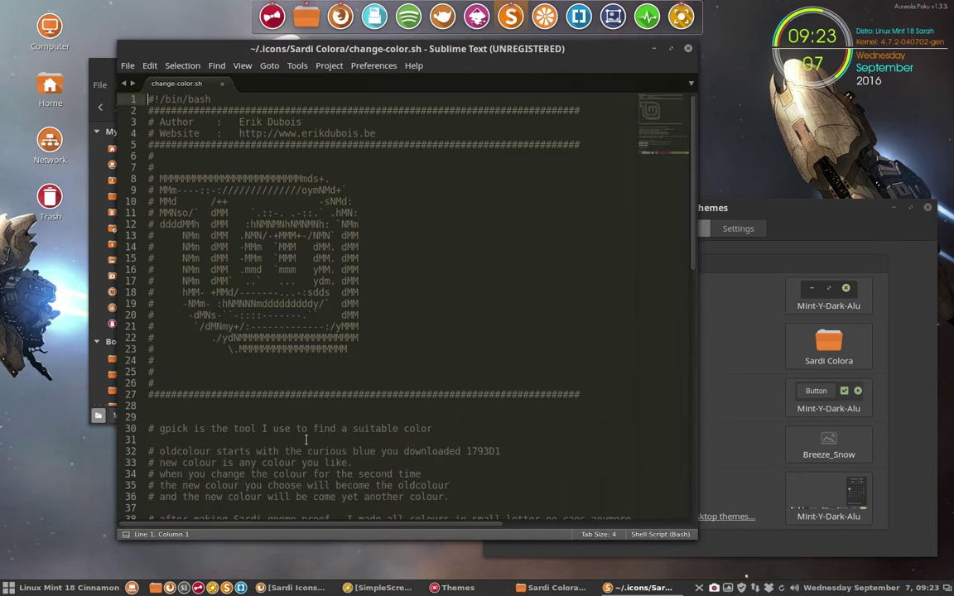
{"action": "scroll", "coordinate": [302, 436], "scroll_direction": "down", "scroll_amount": 7}
{"action": "scroll", "coordinate": [302, 436], "scroll_direction": "down", "scroll_amount": 2}
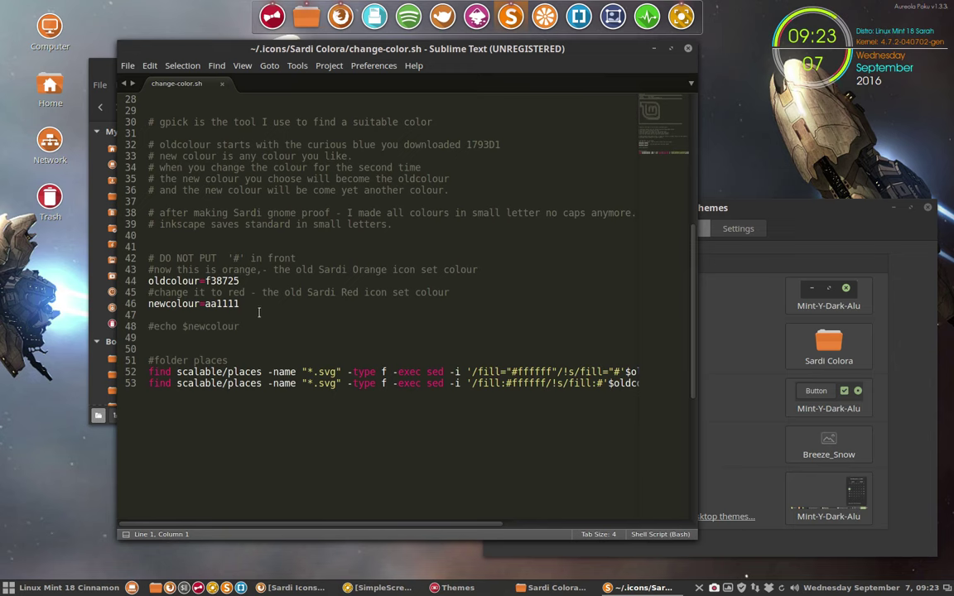
{"action": "double_click", "coordinate": [207, 303]}
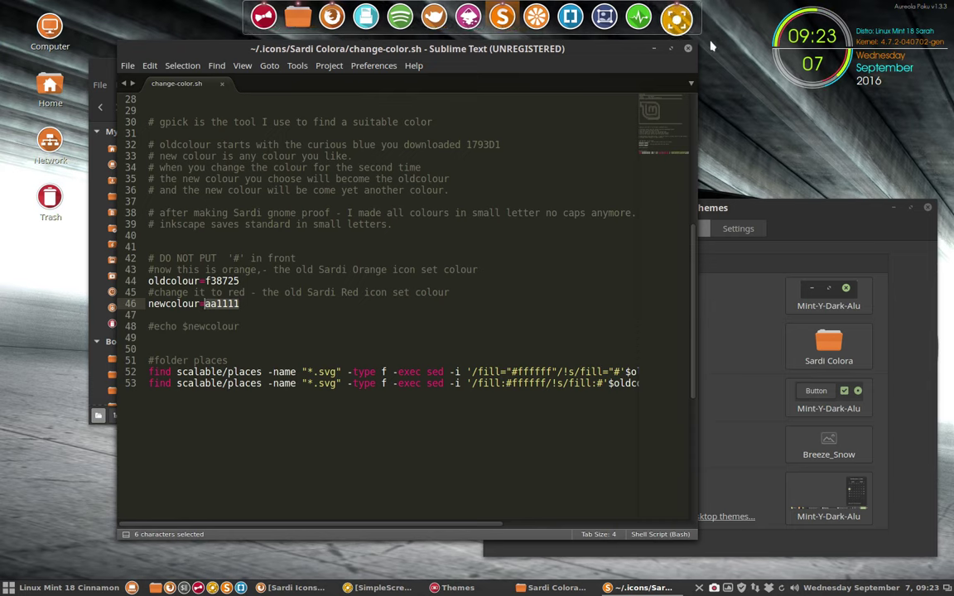
Step: Close the script editor, try the Sardi Flat icon theme, then apply Sardi Flat Colora
{"action": "left_click", "coordinate": [688, 48]}
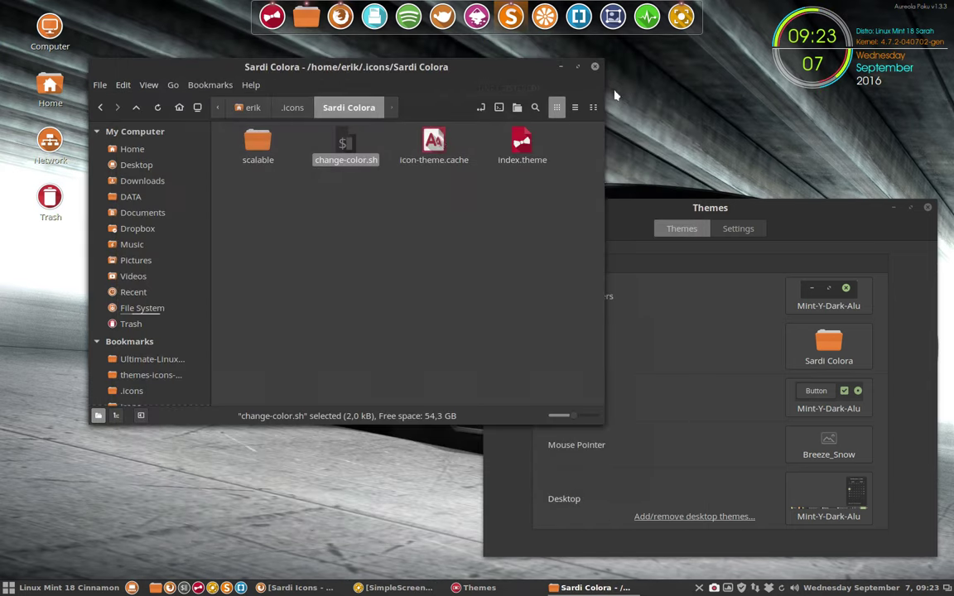
{"action": "left_click", "coordinate": [308, 112]}
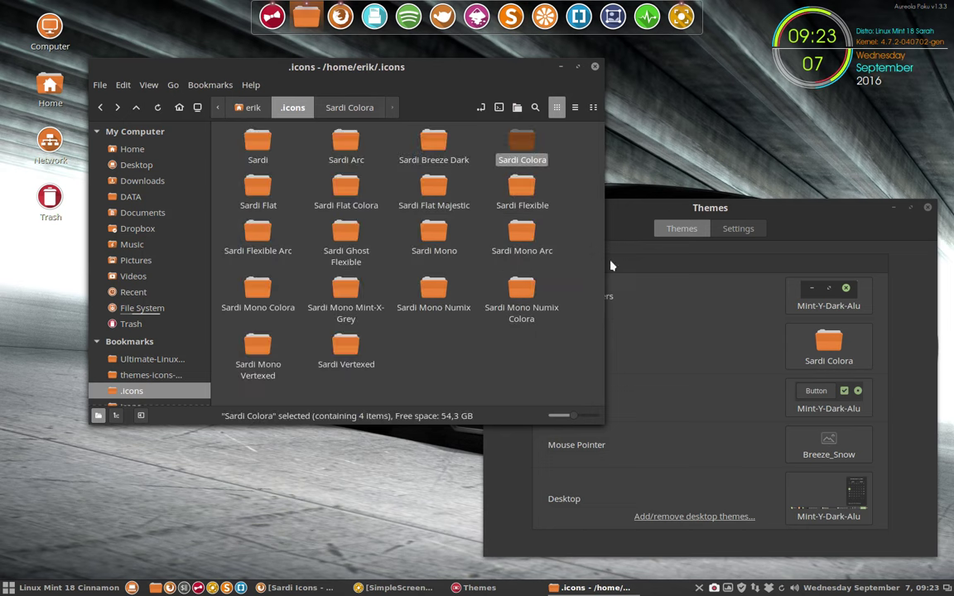
{"action": "left_click", "coordinate": [816, 352]}
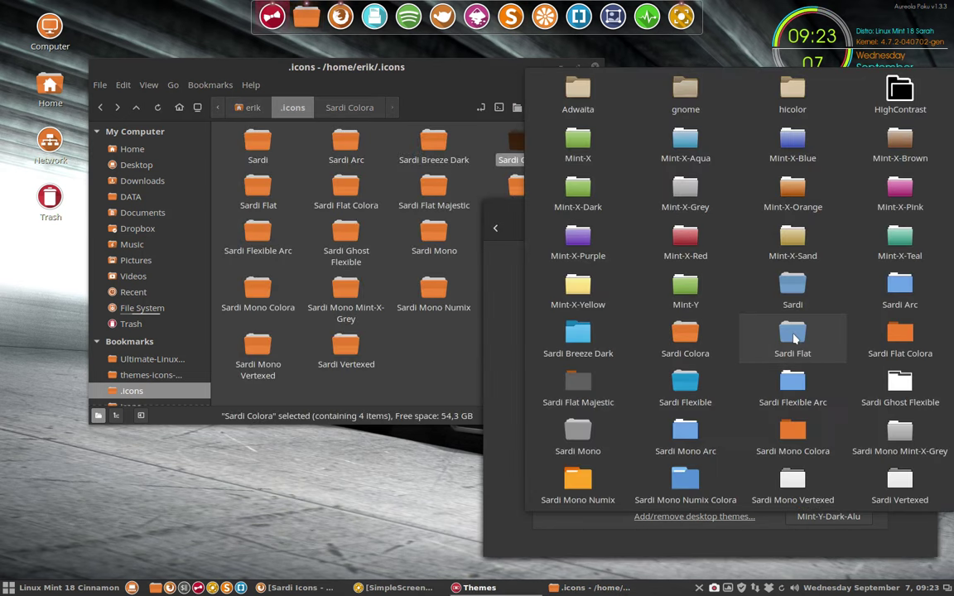
{"action": "left_click", "coordinate": [793, 338]}
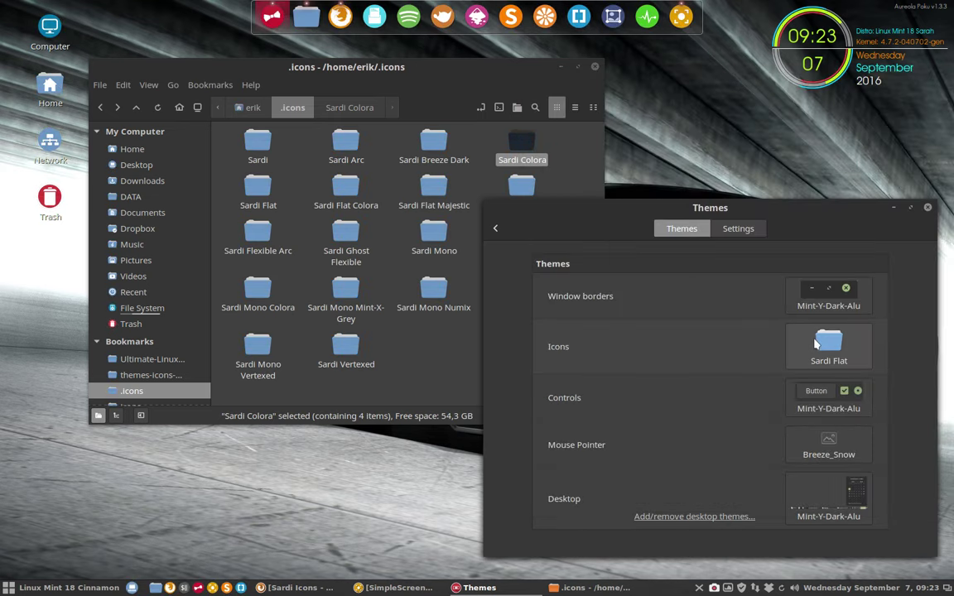
{"action": "left_click", "coordinate": [816, 343]}
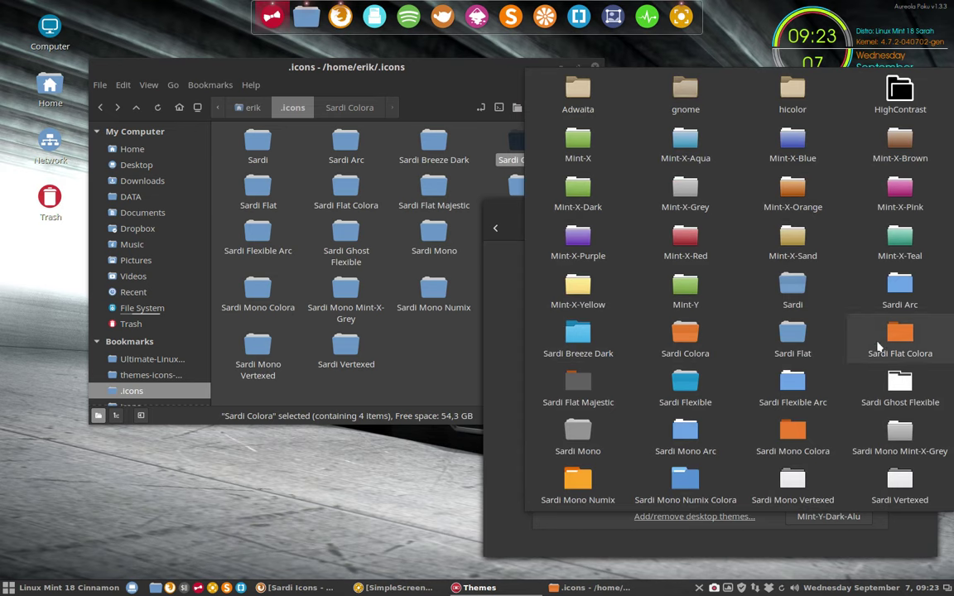
{"action": "left_click", "coordinate": [861, 346]}
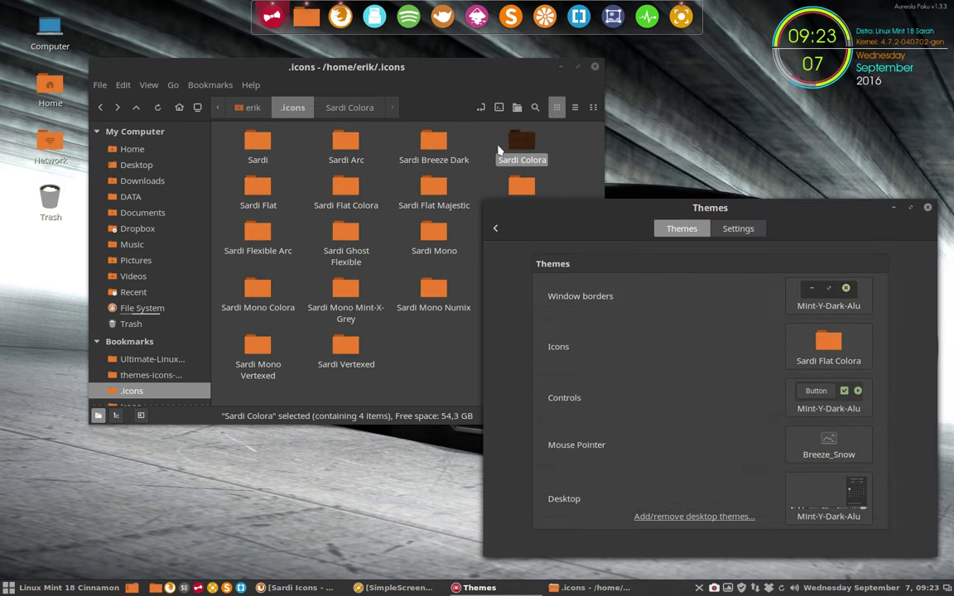
Step: Browse the Sardi Flat Colora folder's colour scripts, ending on top-dark-blue-body-lighter-blue-icons-white.sh selected
{"action": "left_click", "coordinate": [336, 188]}
{"action": "double_click", "coordinate": [340, 187]}
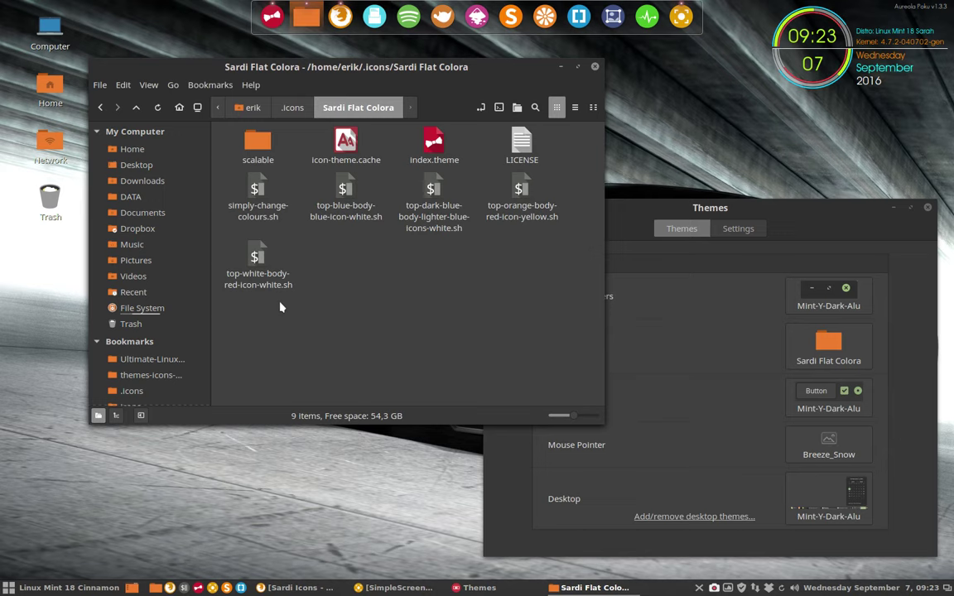
{"action": "left_click_drag", "start_coordinate": [251, 274], "coordinate": [306, 305]}
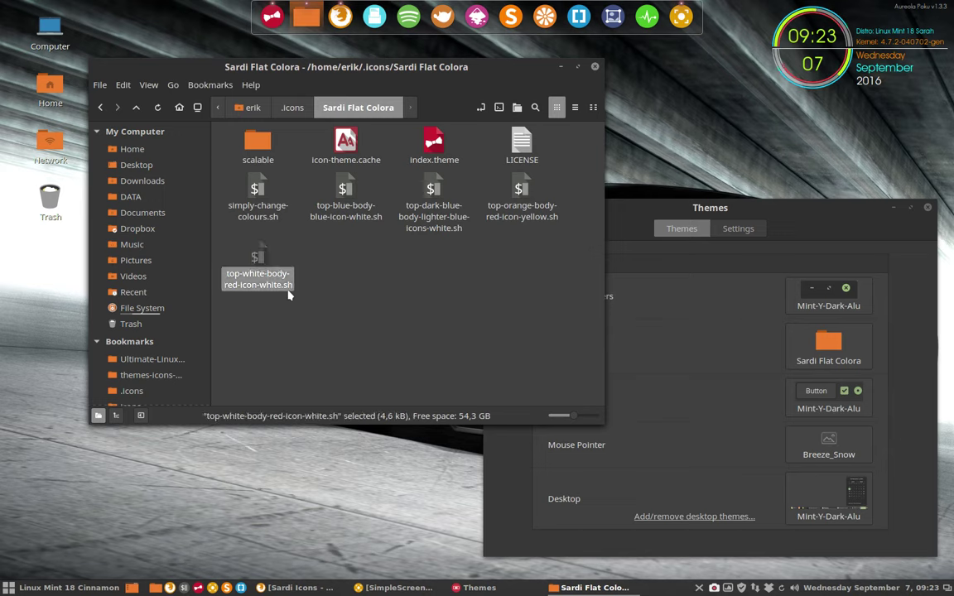
{"action": "left_click", "coordinate": [346, 208]}
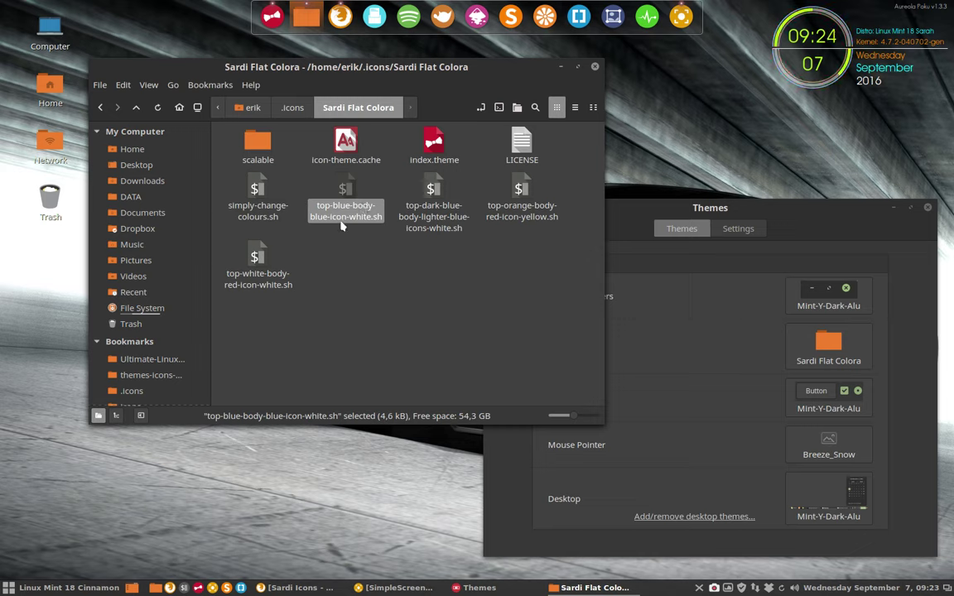
{"action": "left_click", "coordinate": [132, 149]}
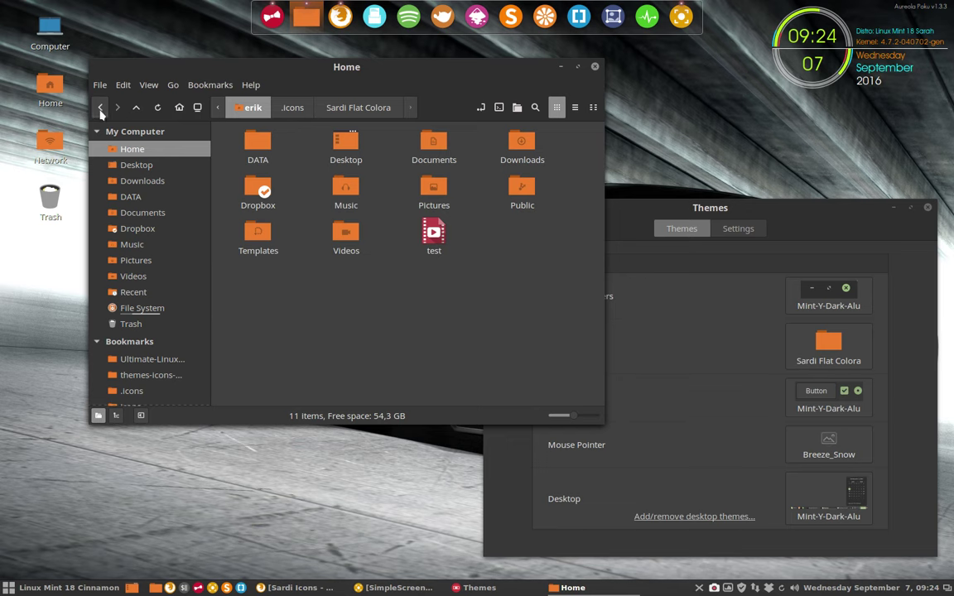
{"action": "left_click", "coordinate": [100, 107]}
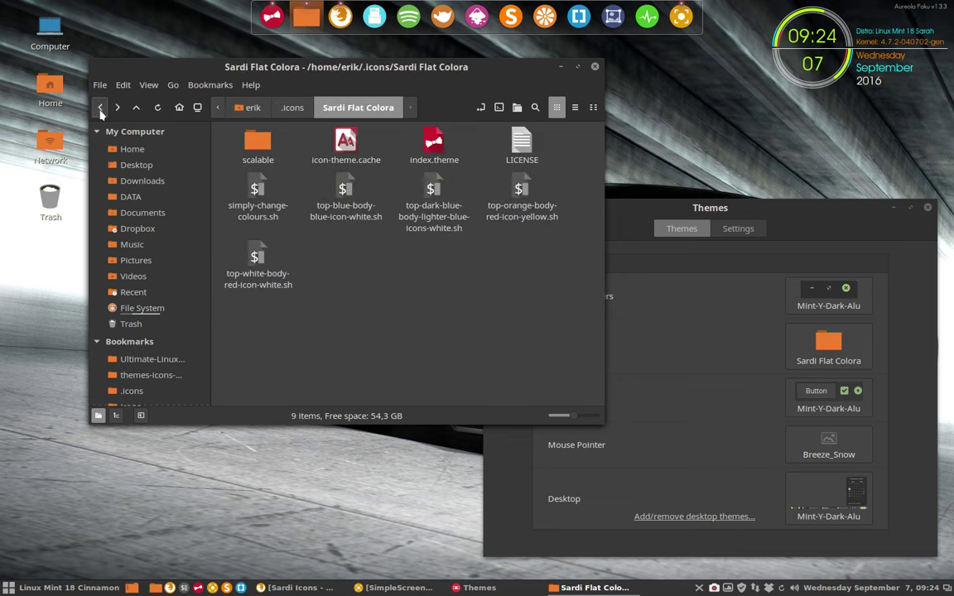
{"action": "left_click", "coordinate": [430, 208]}
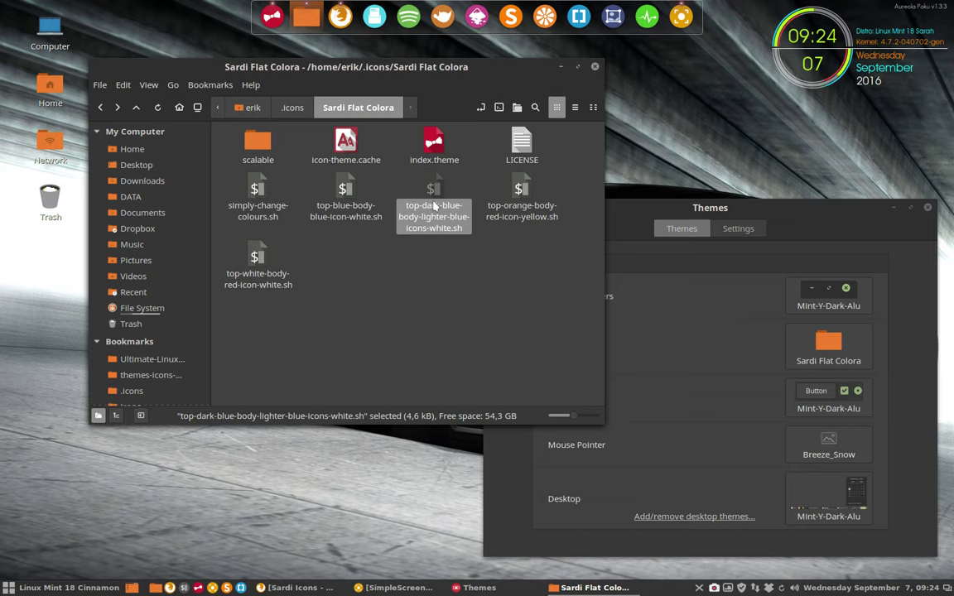
Step: Return to the .icons folder and apply Sardi Flat Majestic as the icon theme
{"action": "left_click", "coordinate": [291, 108]}
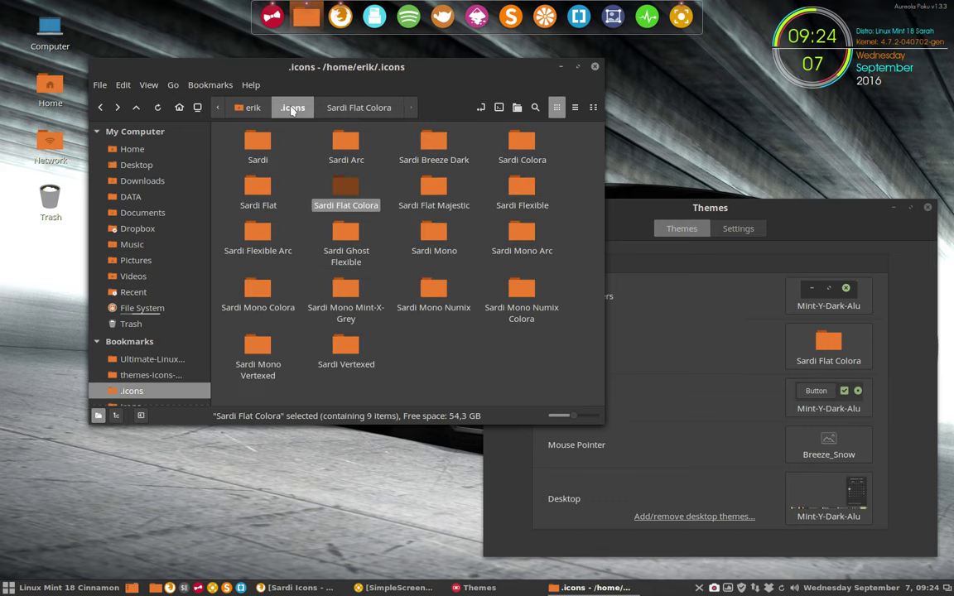
{"action": "left_click", "coordinate": [399, 231]}
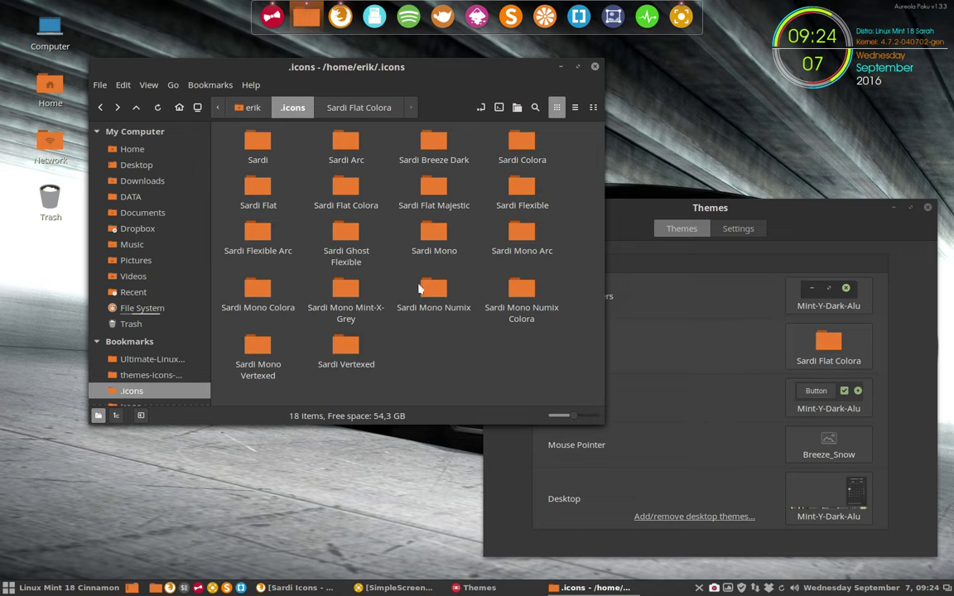
{"action": "left_click", "coordinate": [346, 191]}
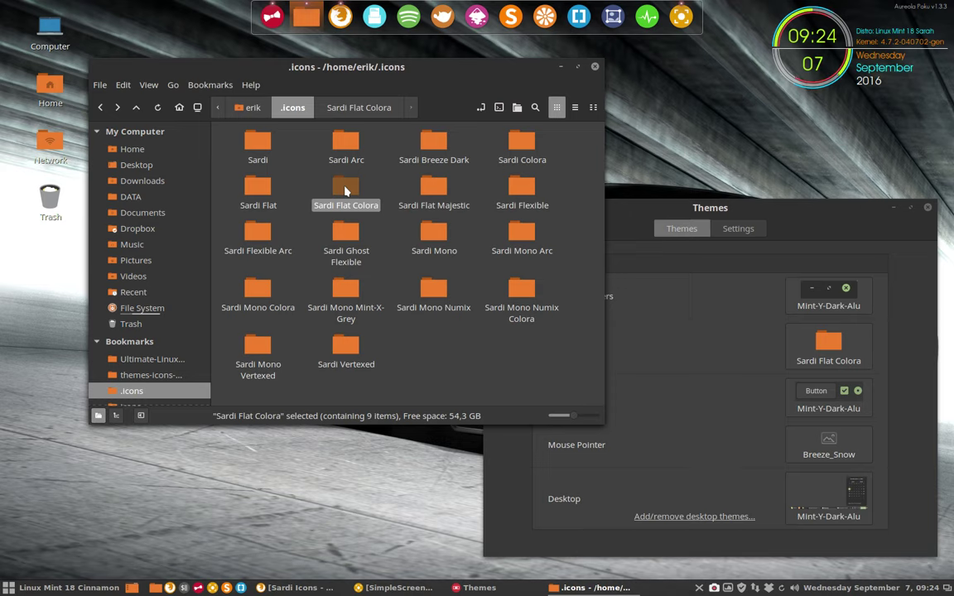
{"action": "left_click", "coordinate": [828, 341]}
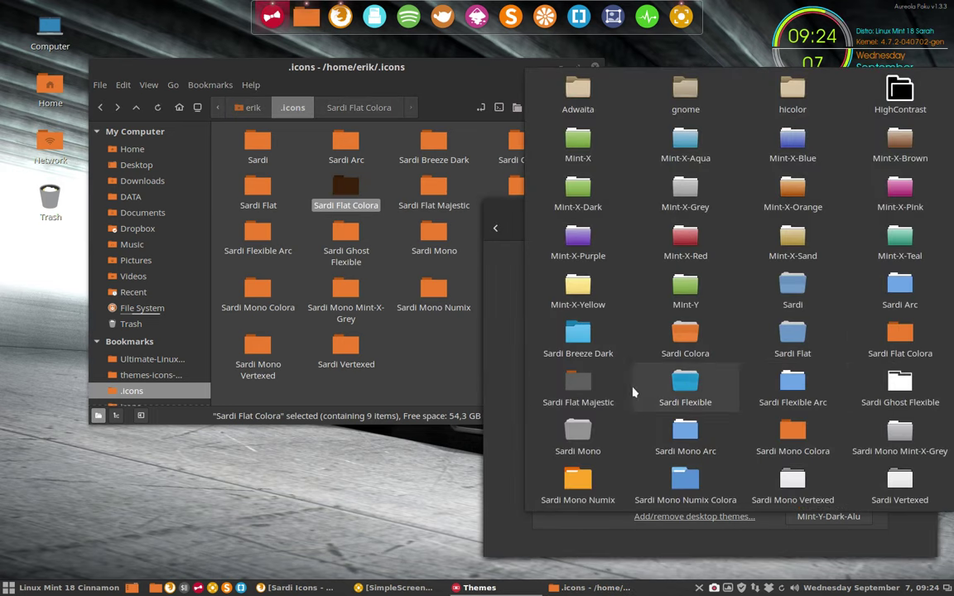
{"action": "left_click", "coordinate": [578, 387]}
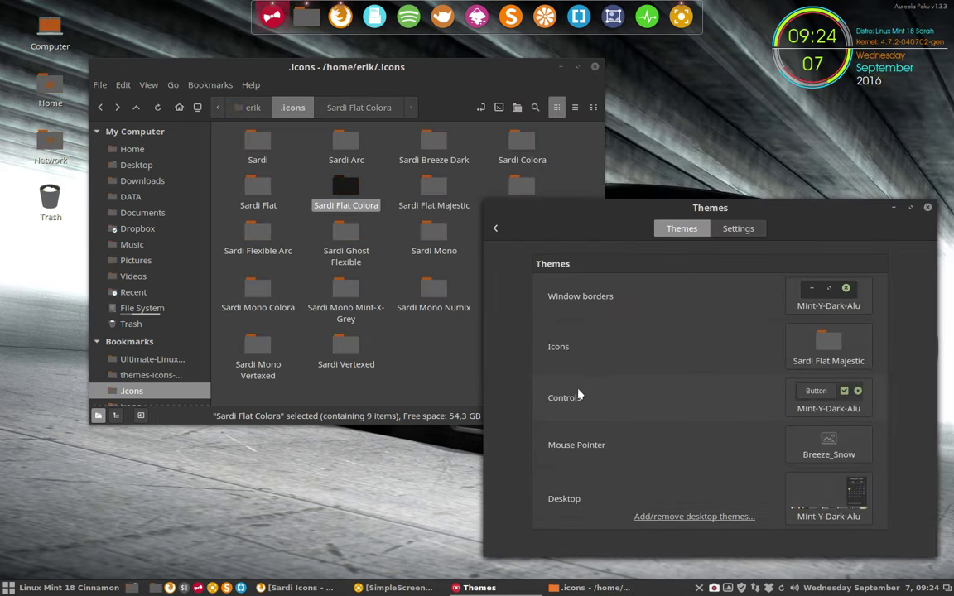
Step: Peek into the Sardi Flat Majestic folder, then apply Sardi Flexible as the icon theme
{"action": "left_click", "coordinate": [496, 184]}
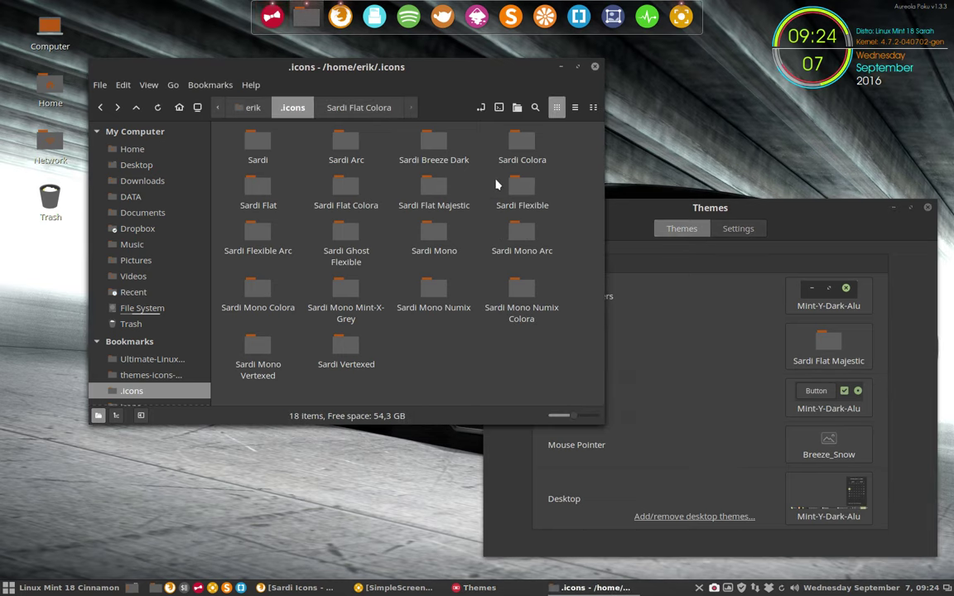
{"action": "double_click", "coordinate": [436, 188]}
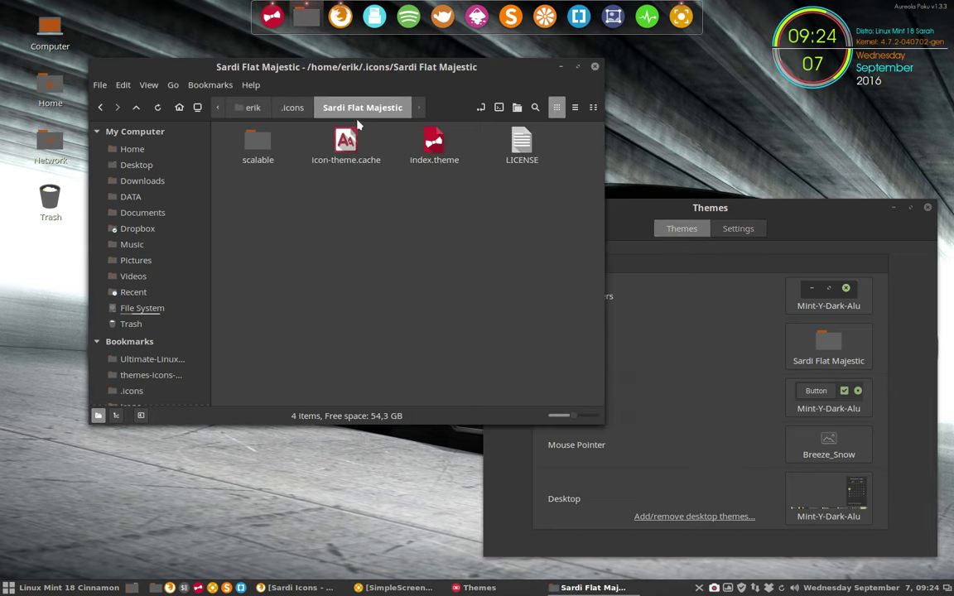
{"action": "left_click", "coordinate": [293, 108]}
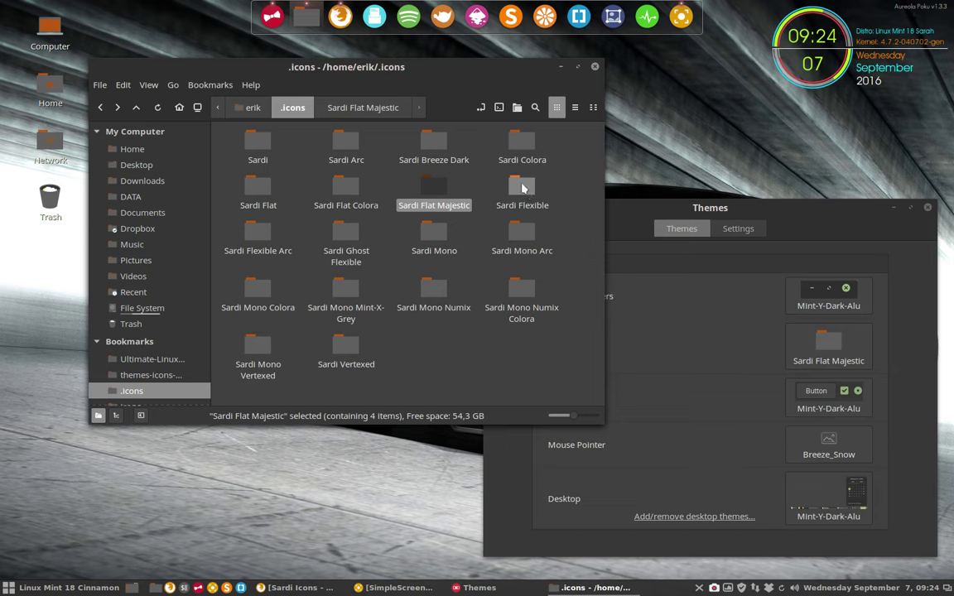
{"action": "left_click", "coordinate": [521, 188]}
{"action": "left_click", "coordinate": [643, 210]}
{"action": "left_click", "coordinate": [828, 347]}
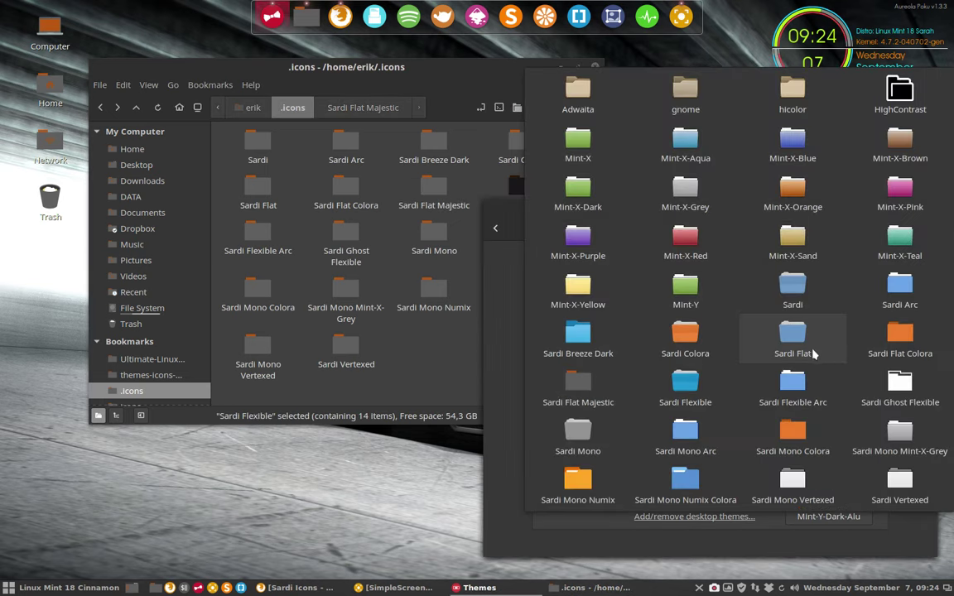
{"action": "left_click", "coordinate": [685, 385]}
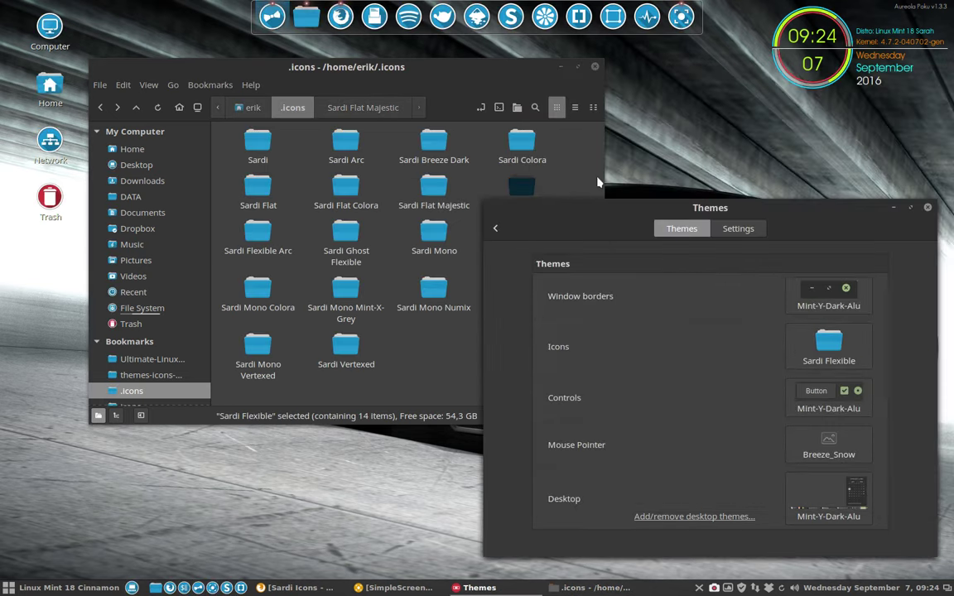
{"action": "left_click", "coordinate": [598, 182]}
Step: Open Sardi Flexible's change-color.sh in the text editor, check the new colour ae1d1d, and close it
{"action": "double_click", "coordinate": [525, 192]}
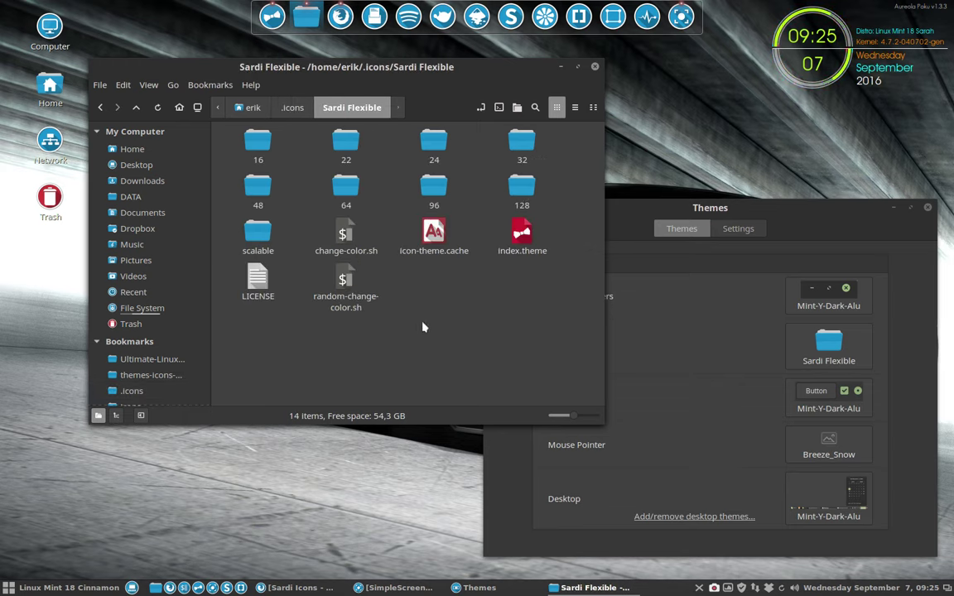
{"action": "left_click", "coordinate": [342, 239]}
{"action": "double_click", "coordinate": [342, 240]}
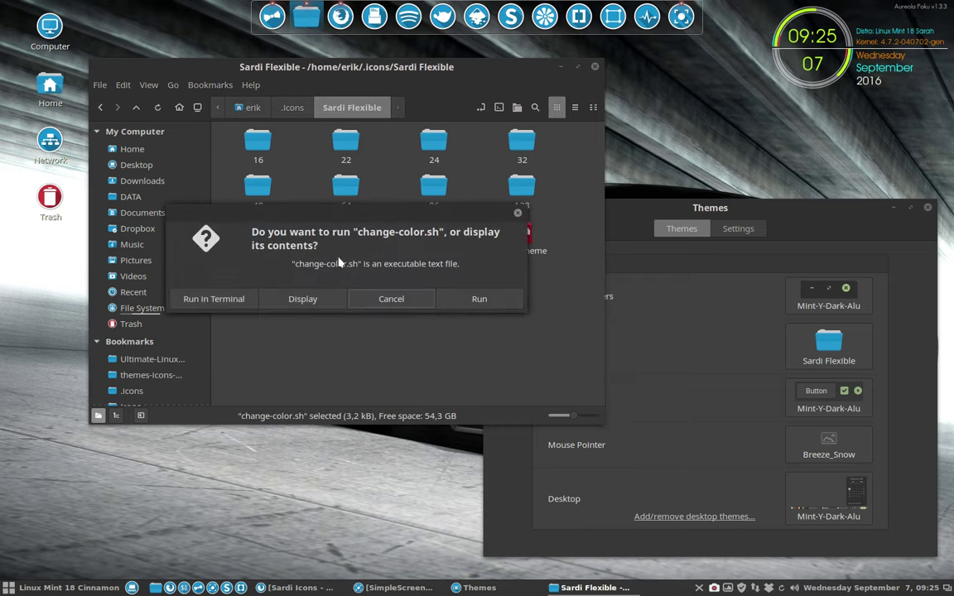
{"action": "left_click", "coordinate": [307, 297]}
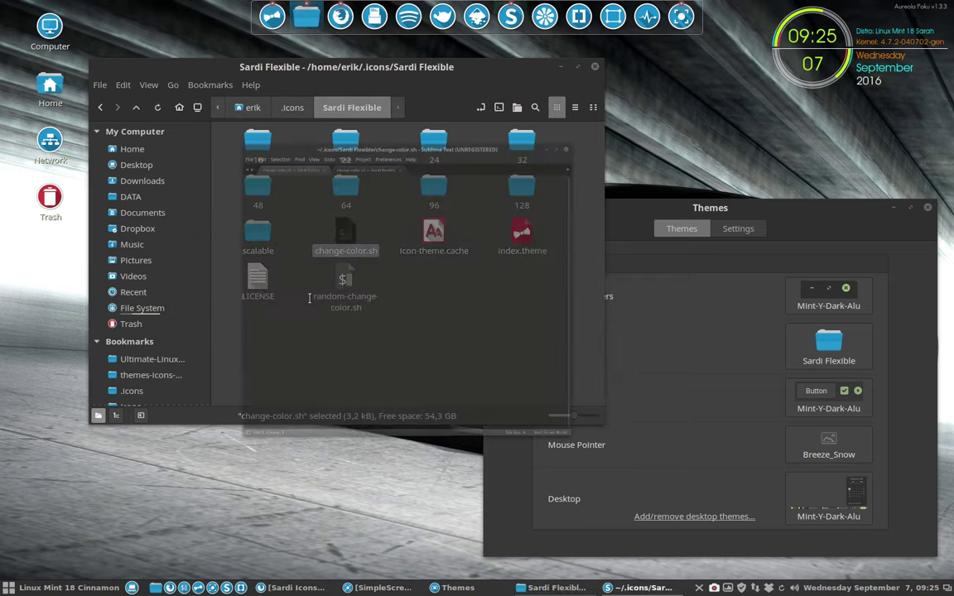
{"action": "scroll", "coordinate": [309, 298], "scroll_direction": "down", "scroll_amount": 8}
{"action": "scroll", "coordinate": [309, 298], "scroll_direction": "up", "scroll_amount": 2}
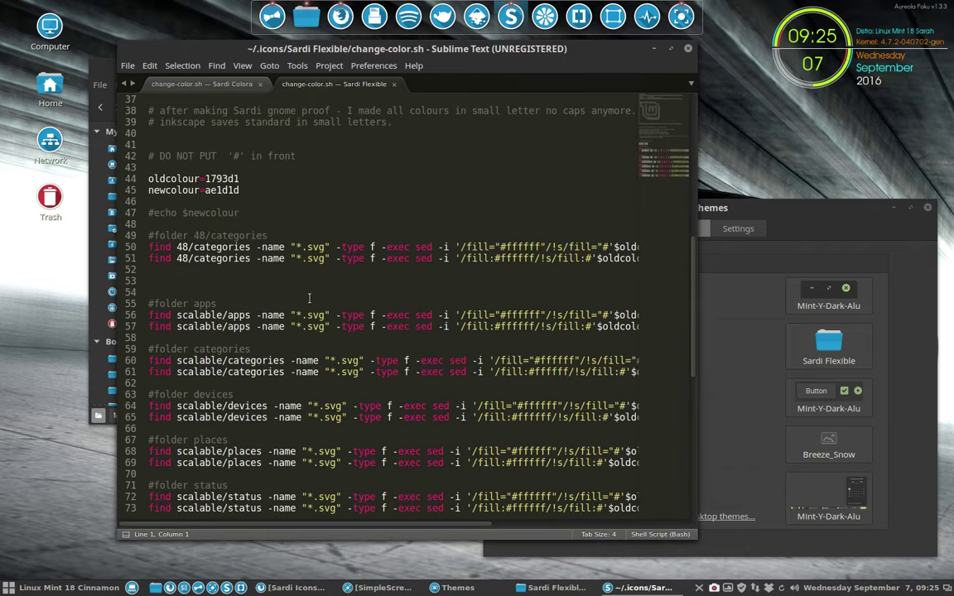
{"action": "left_click_drag", "start_coordinate": [239, 191], "coordinate": [205, 190]}
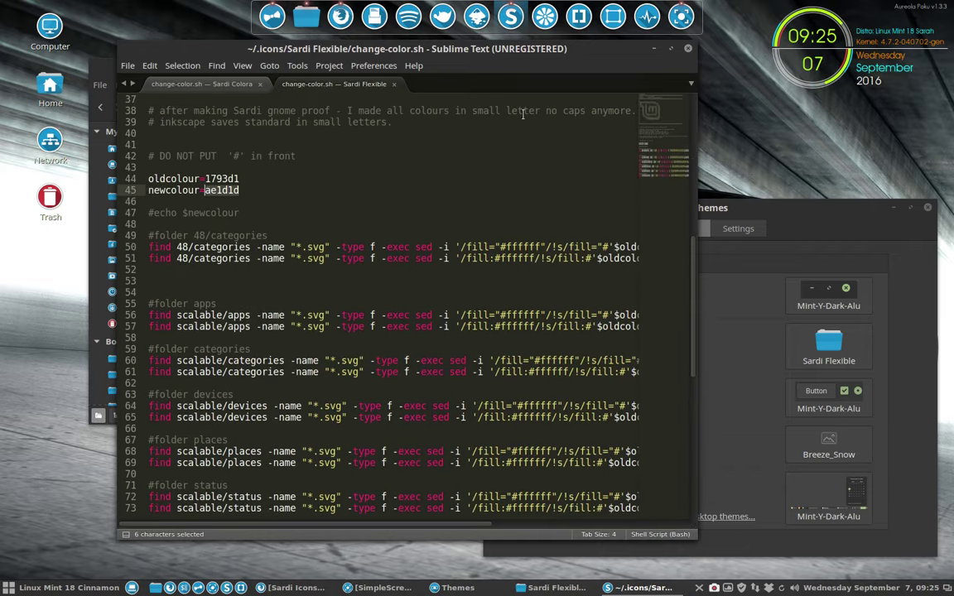
{"action": "key", "text": "alt+F4"}
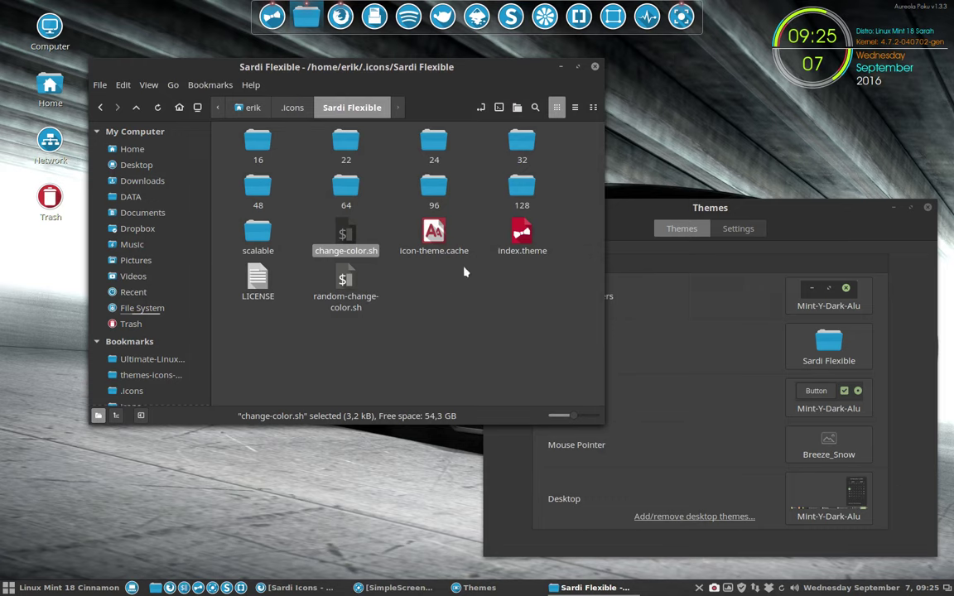
Step: Select the random-change-color.sh script, then clear the file selection
{"action": "left_click", "coordinate": [344, 323]}
{"action": "left_click", "coordinate": [339, 298]}
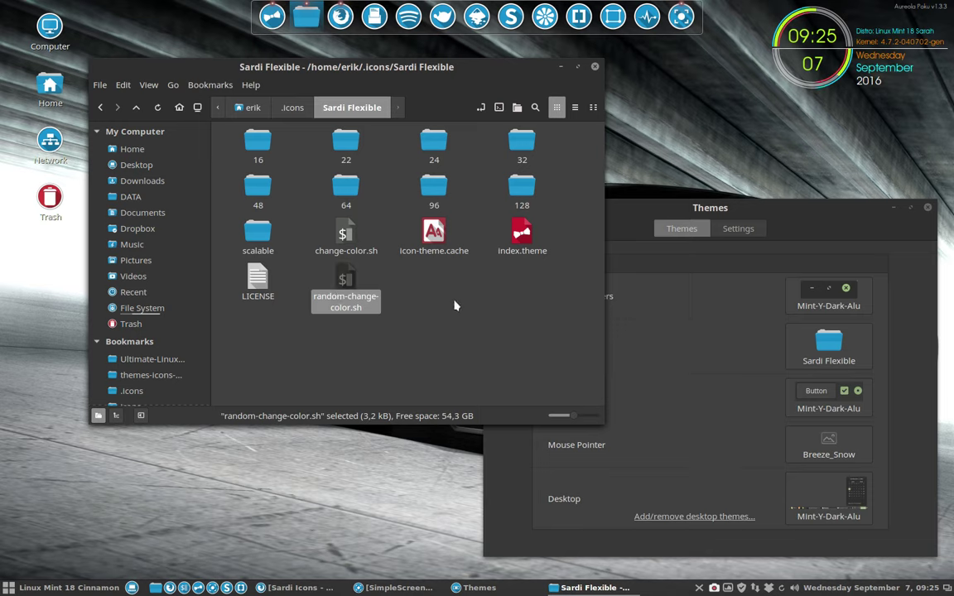
{"action": "left_click", "coordinate": [451, 306]}
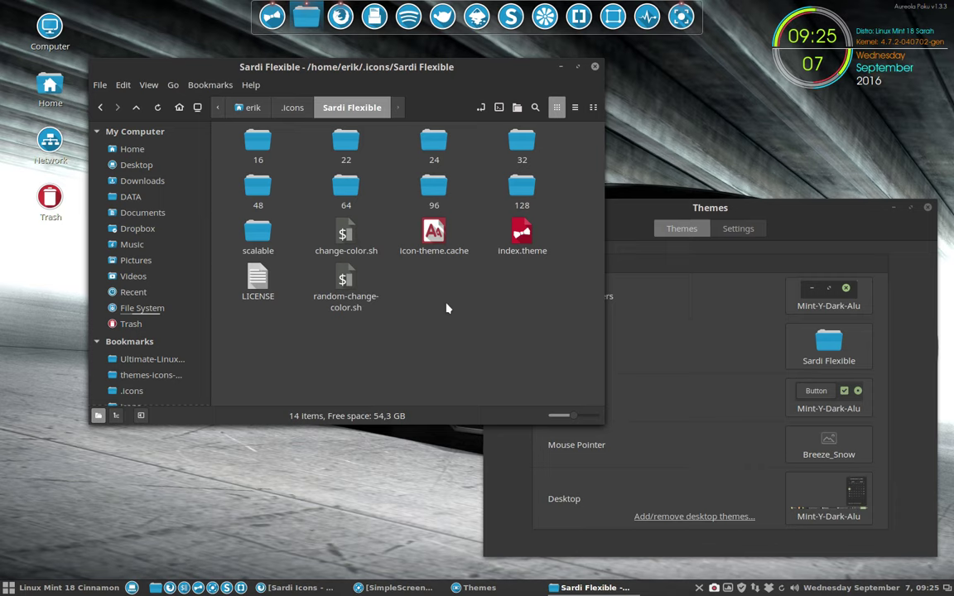
Step: Apply Sardi Flexible Arc as the icon theme, then open the Sardi Ghost Flexible folder
{"action": "left_click", "coordinate": [294, 108]}
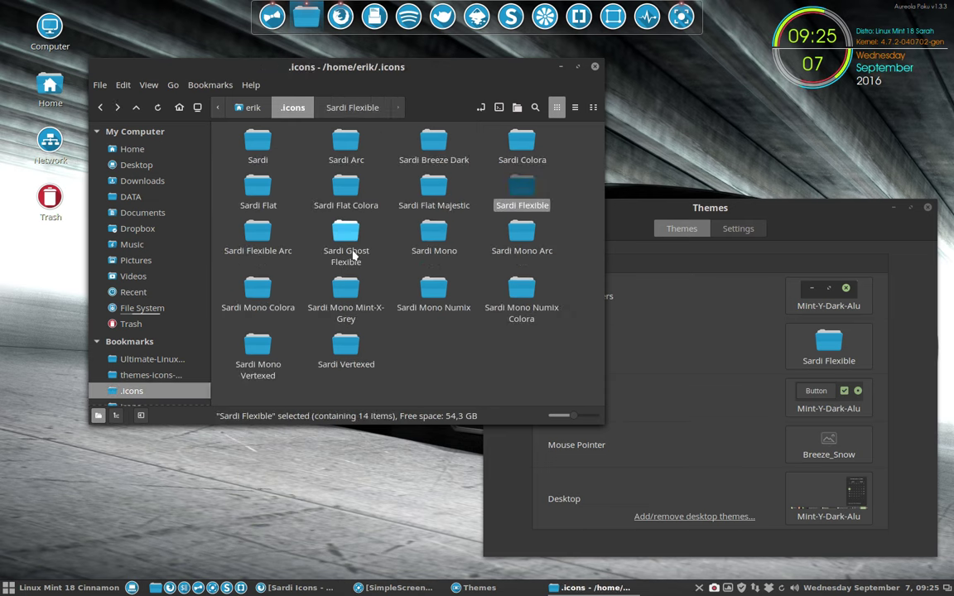
{"action": "left_click", "coordinate": [243, 218]}
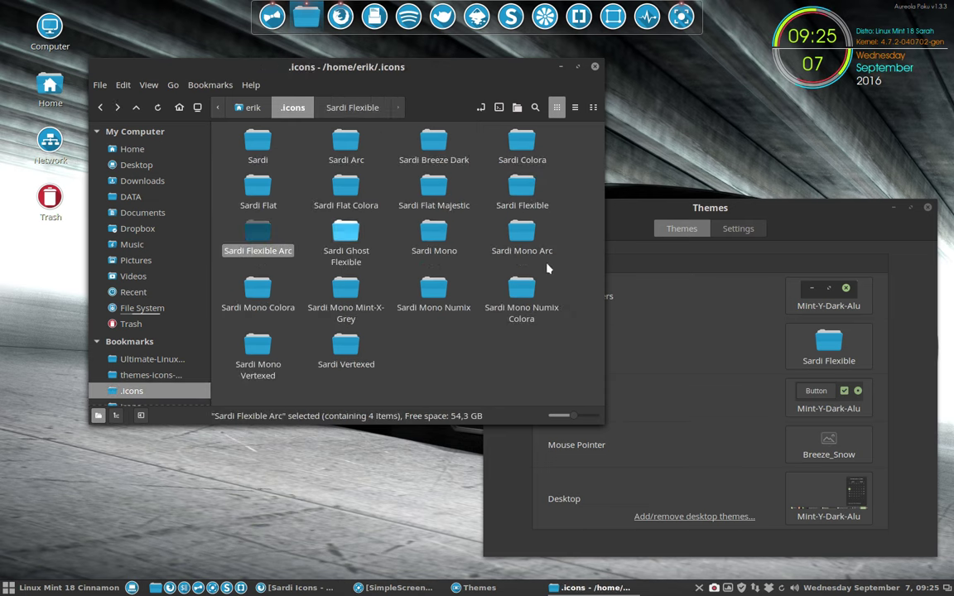
{"action": "left_click", "coordinate": [816, 354]}
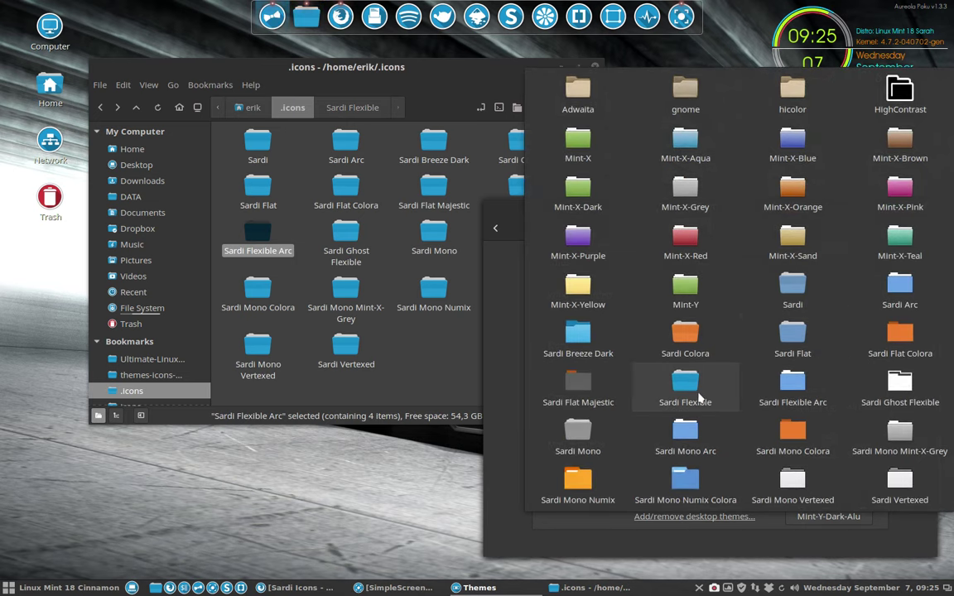
{"action": "left_click", "coordinate": [787, 386]}
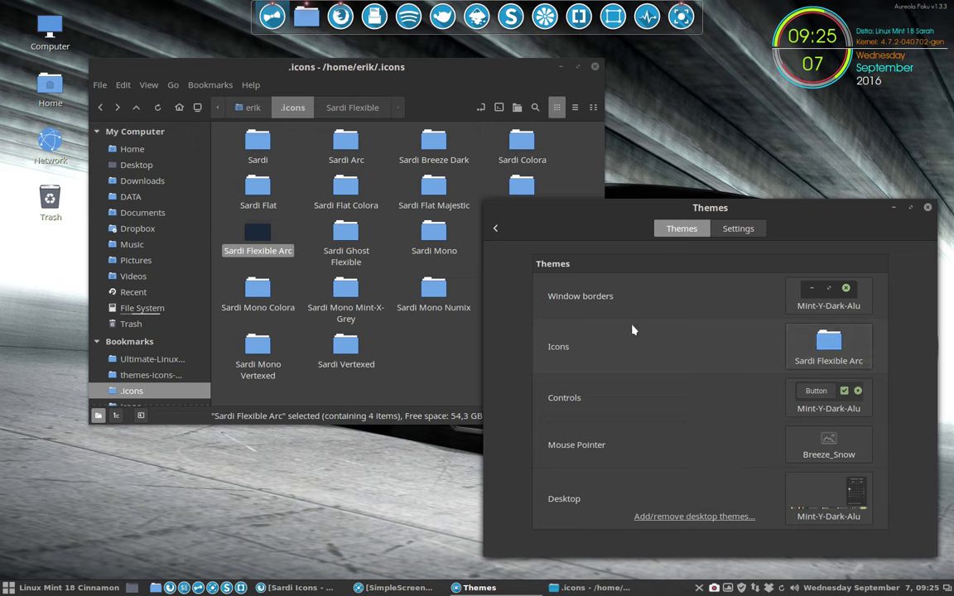
{"action": "left_click", "coordinate": [345, 236]}
{"action": "double_click", "coordinate": [345, 236]}
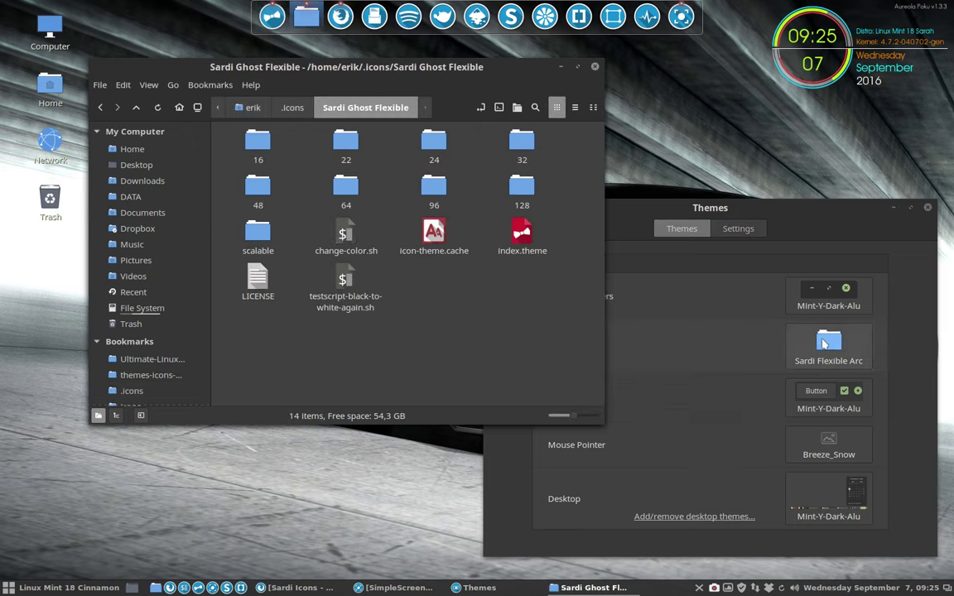
Step: Apply Sardi Ghost Flexible as the icon theme and open its change-color.sh in the text editor
{"action": "left_click", "coordinate": [822, 343]}
{"action": "left_click", "coordinate": [906, 389]}
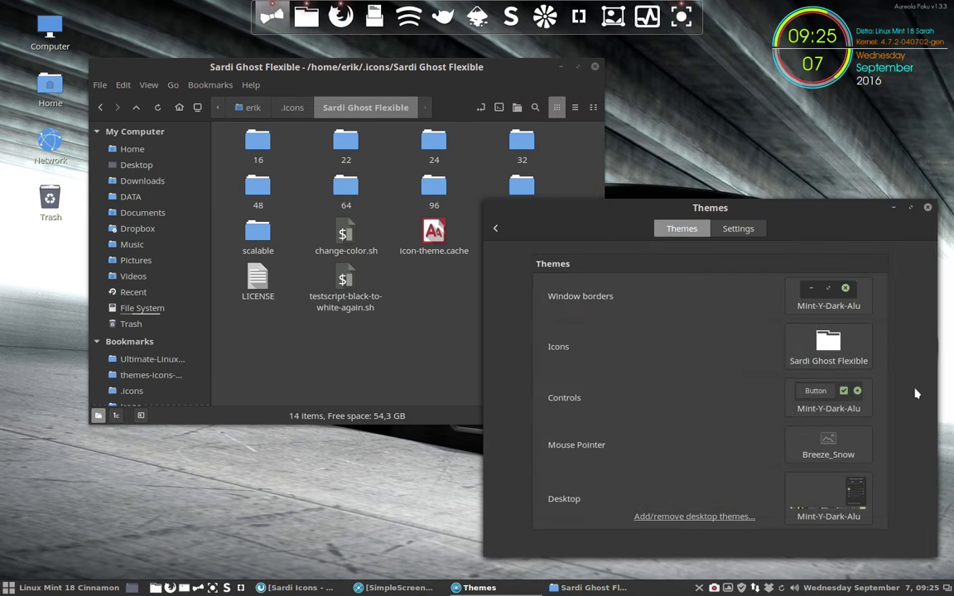
{"action": "left_click", "coordinate": [414, 326]}
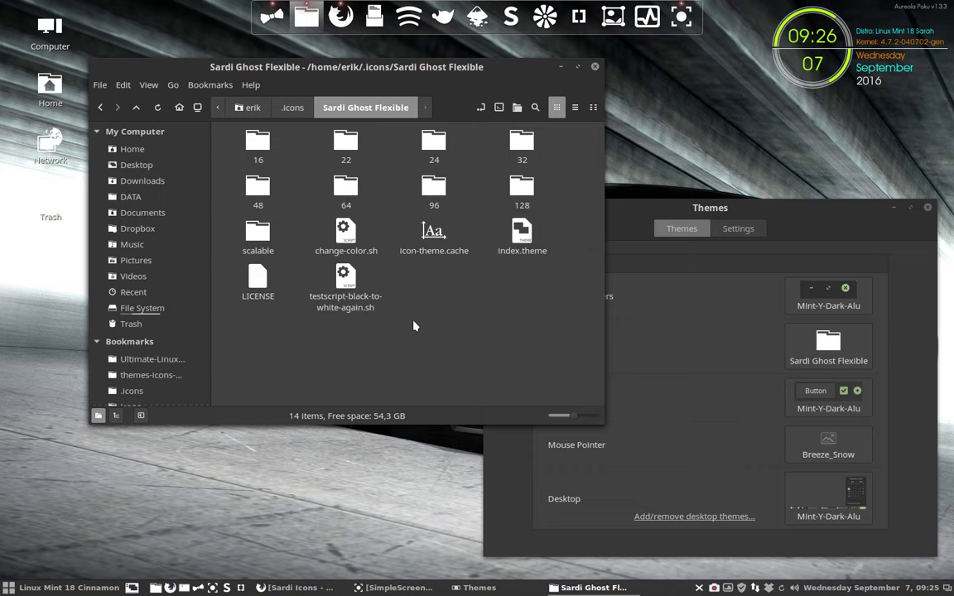
{"action": "double_click", "coordinate": [351, 250]}
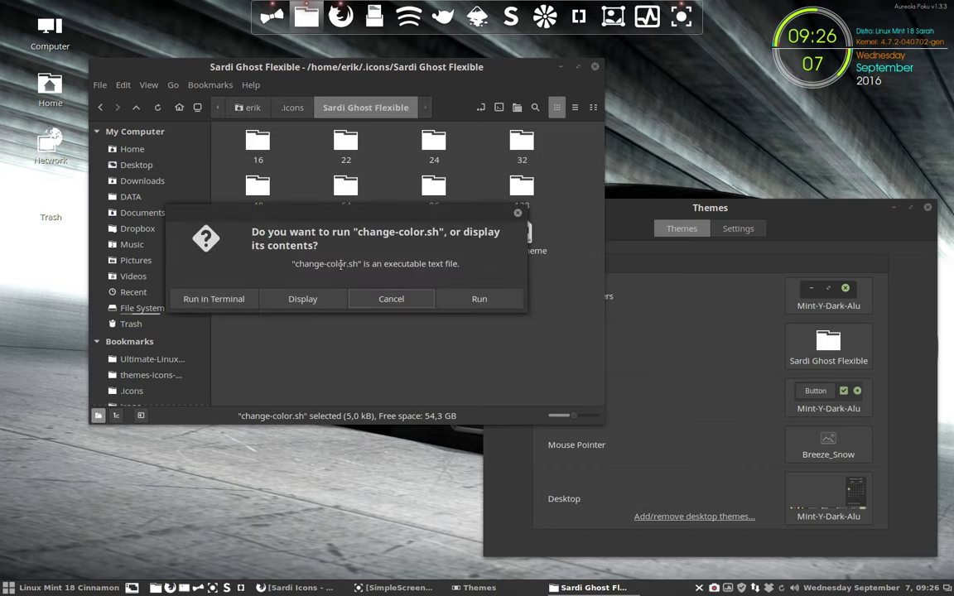
{"action": "left_click", "coordinate": [329, 297]}
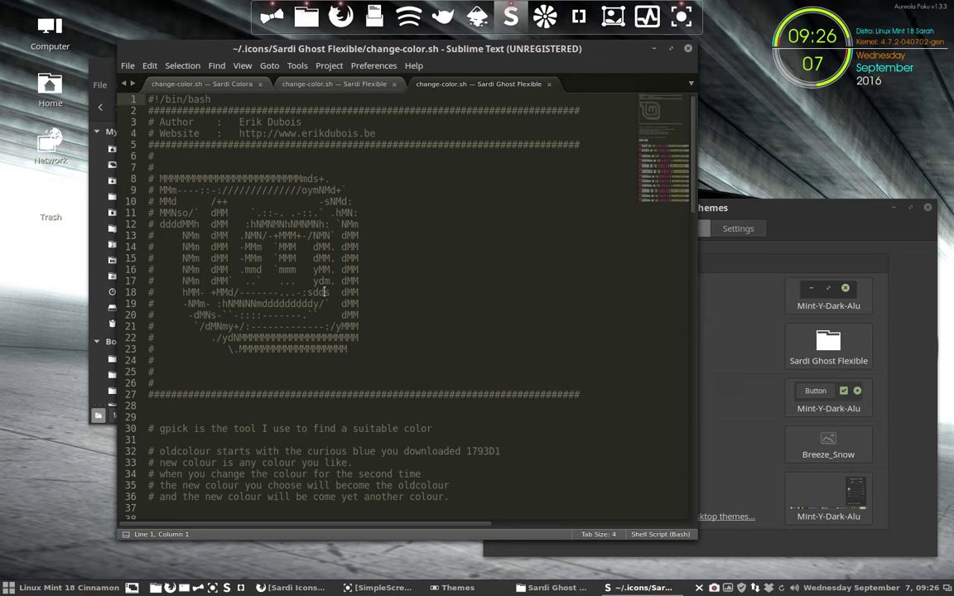
Step: Review oldcolour ffffff and newcolour 000000, try typing ff, then close without saving
{"action": "scroll", "coordinate": [323, 291], "scroll_direction": "down", "scroll_amount": 5}
{"action": "left_click", "coordinate": [221, 247]}
{"action": "left_click", "coordinate": [222, 261]}
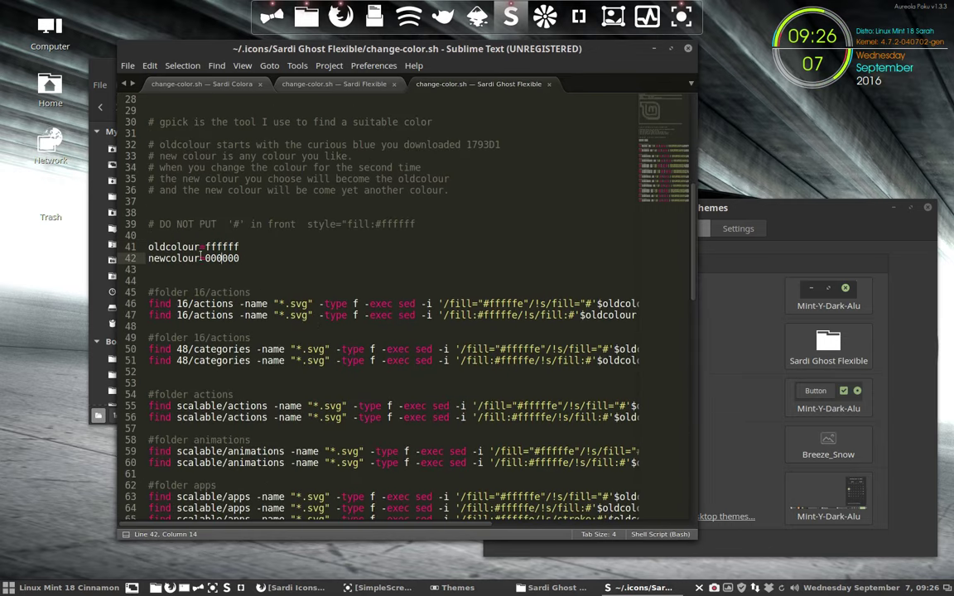
{"action": "left_click_drag", "start_coordinate": [205, 258], "coordinate": [212, 259]}
{"action": "type", "text": "ff"}
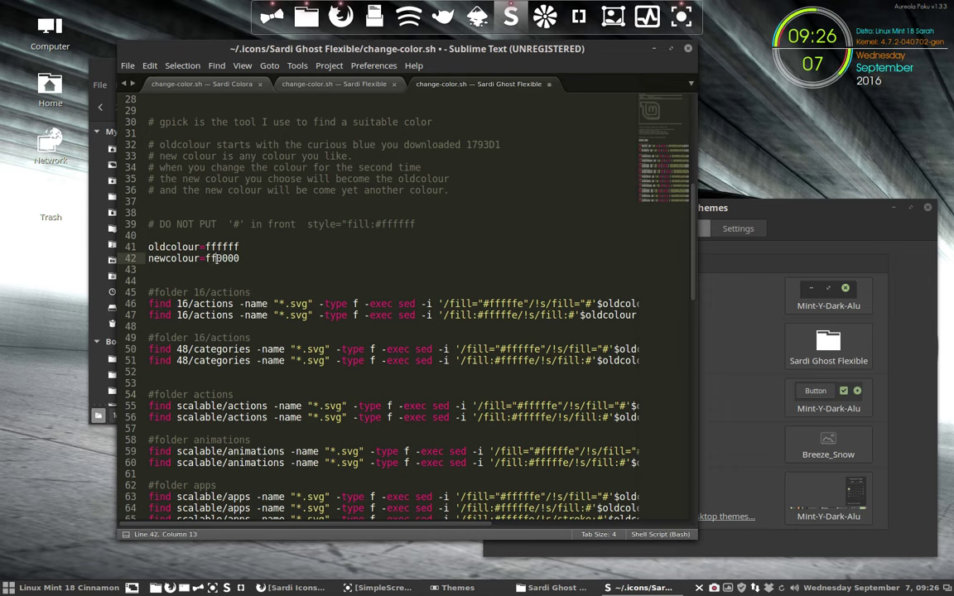
{"action": "left_click", "coordinate": [548, 85]}
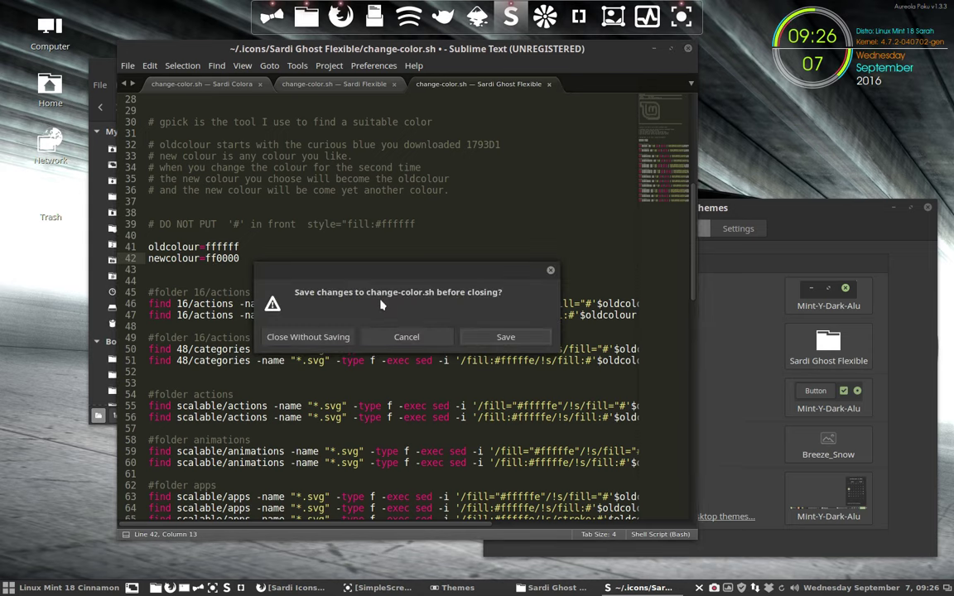
{"action": "left_click", "coordinate": [277, 304]}
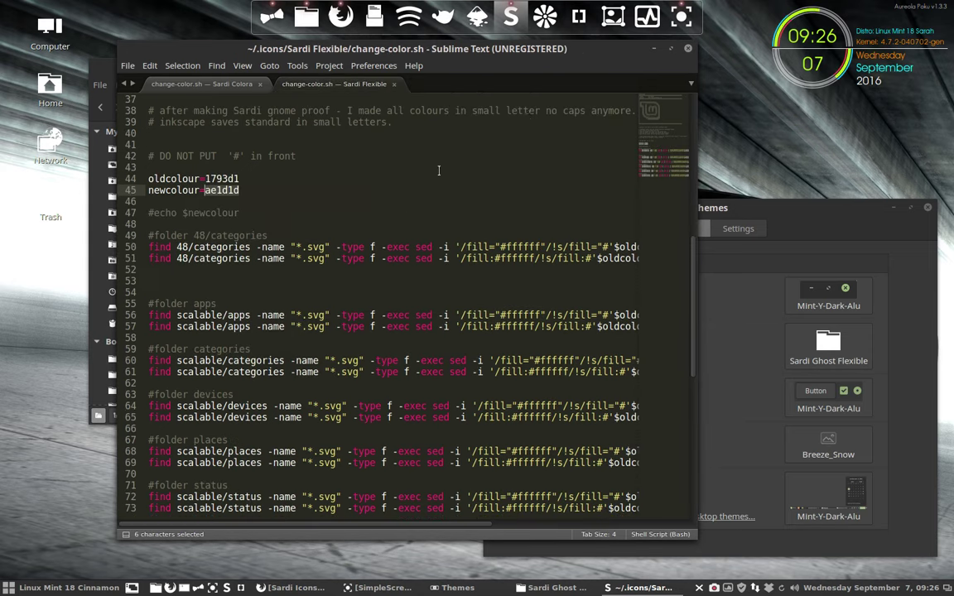
{"action": "left_click", "coordinate": [689, 50]}
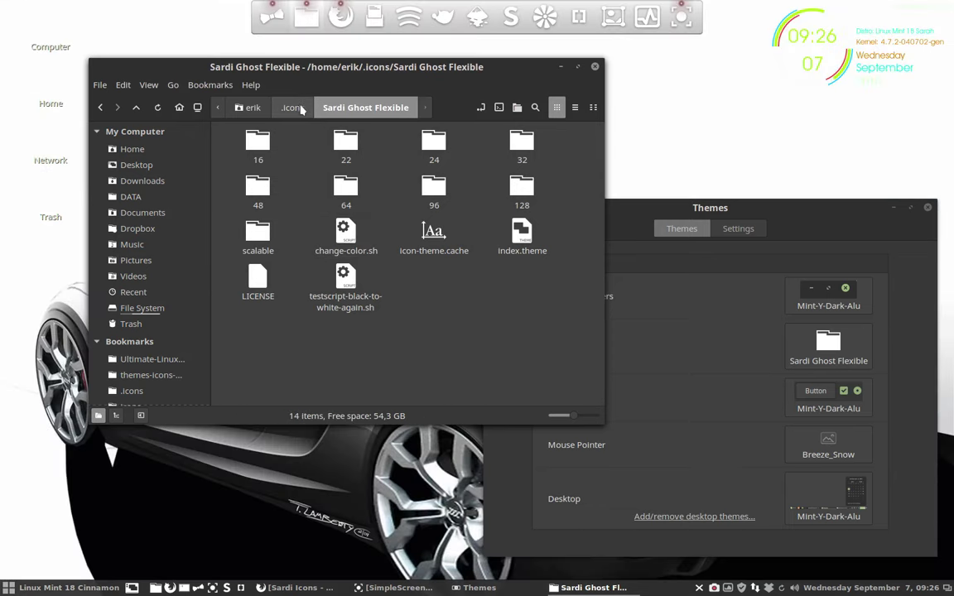
Step: Apply Sardi Mono as the icon theme and open its folder in Nemo
{"action": "left_click", "coordinate": [301, 109]}
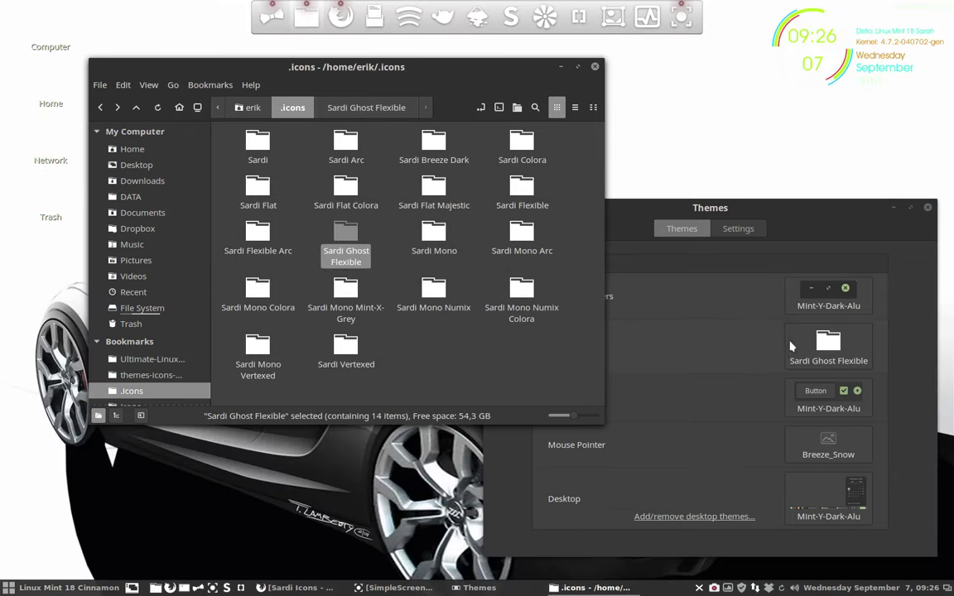
{"action": "left_click", "coordinate": [828, 348]}
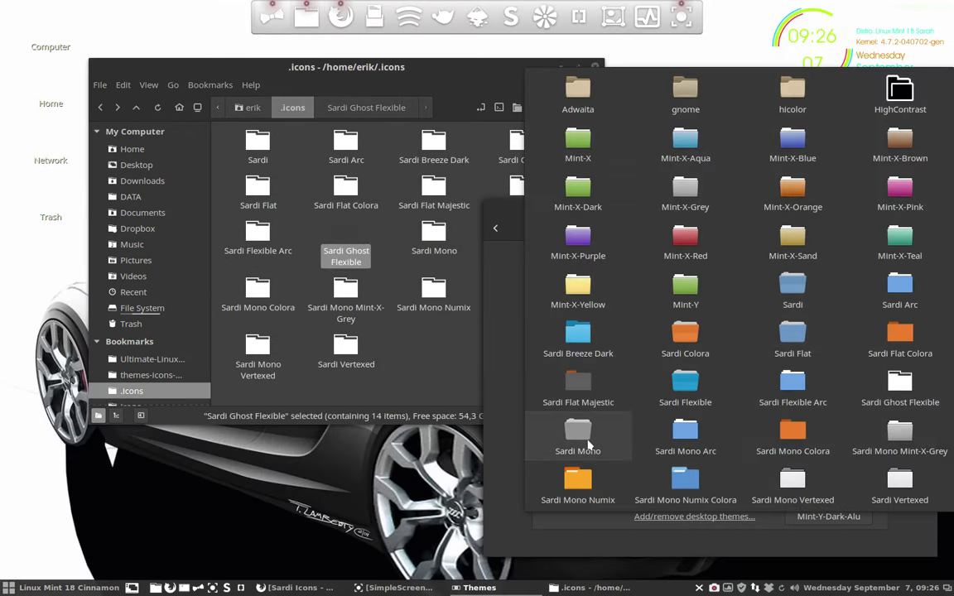
{"action": "left_click", "coordinate": [603, 455]}
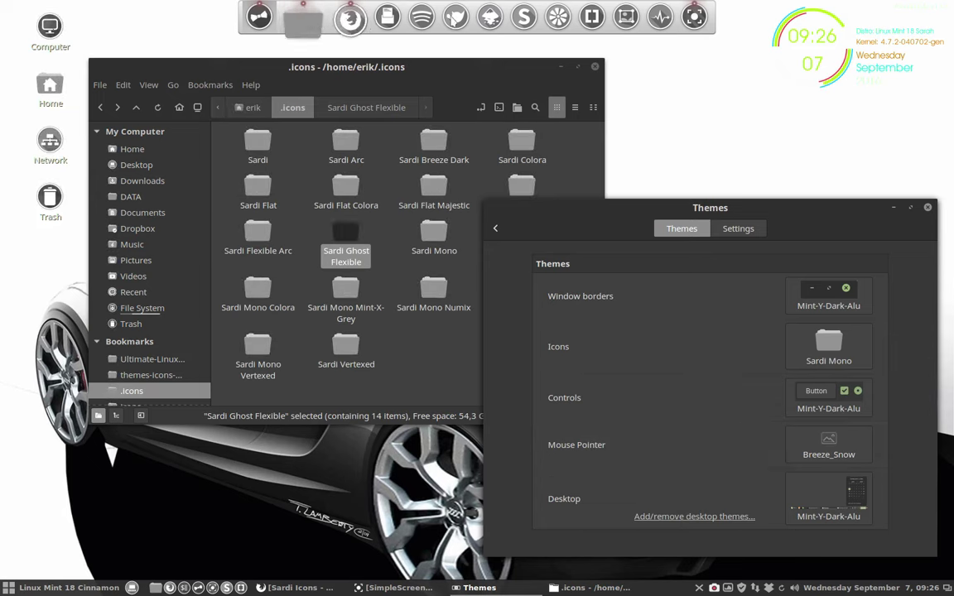
{"action": "left_click", "coordinate": [429, 256]}
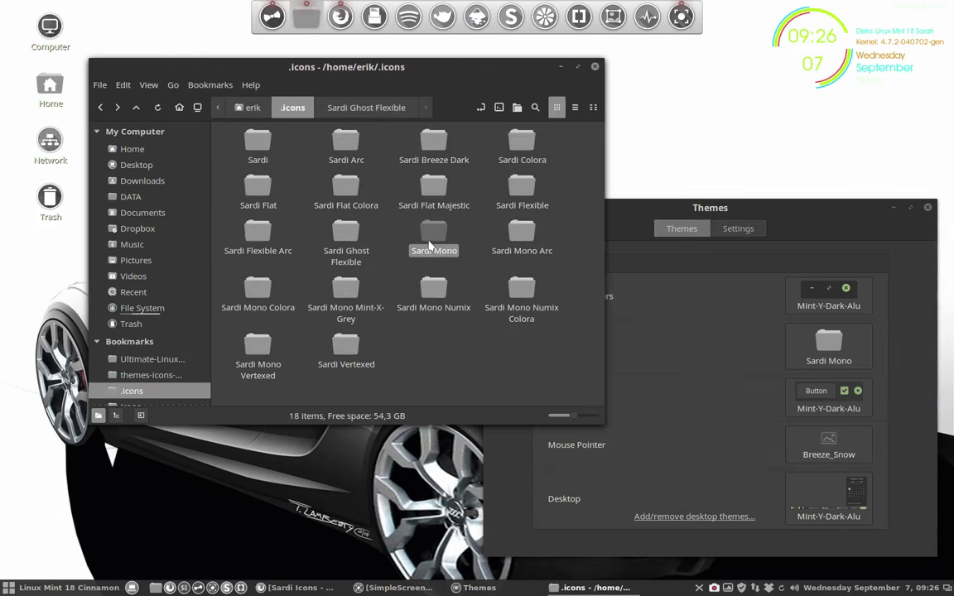
{"action": "double_click", "coordinate": [429, 255]}
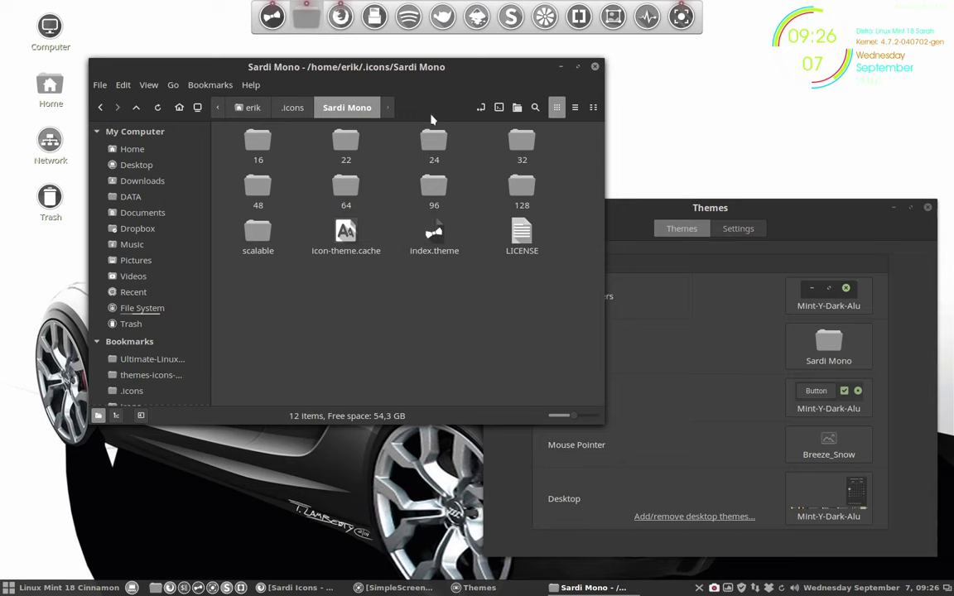
Step: Back in .icons, select the Sardi, Sardi Flat, Sardi Flexible and Sardi Mono folders, then reopen the theme choices
{"action": "left_click", "coordinate": [301, 109]}
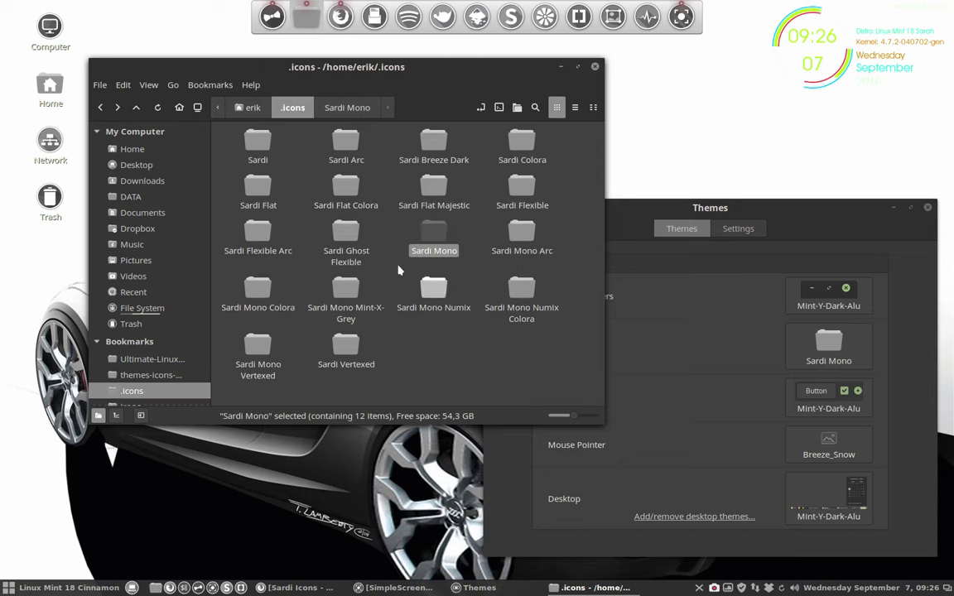
{"action": "left_click", "coordinate": [259, 140]}
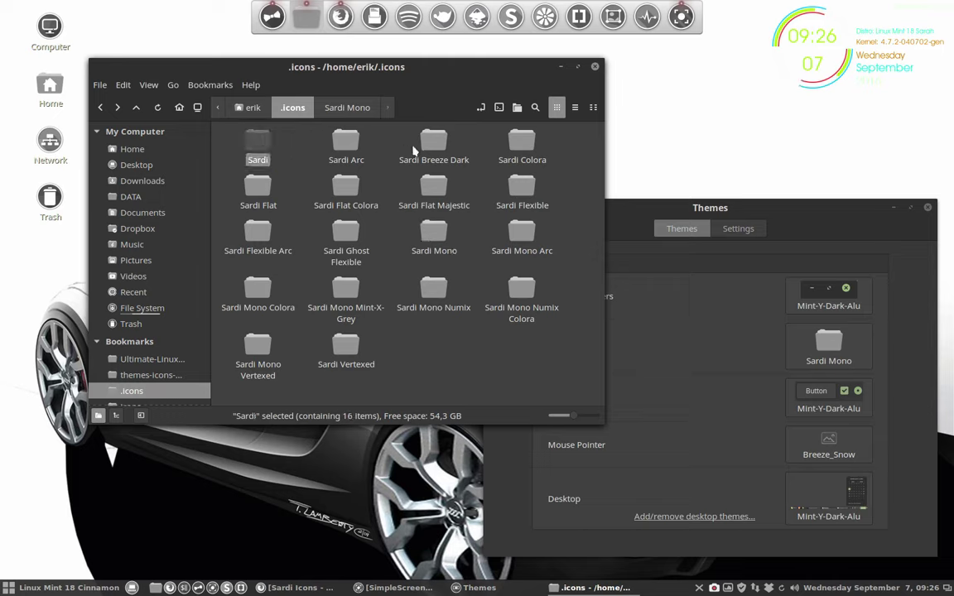
{"action": "left_click", "coordinate": [255, 181]}
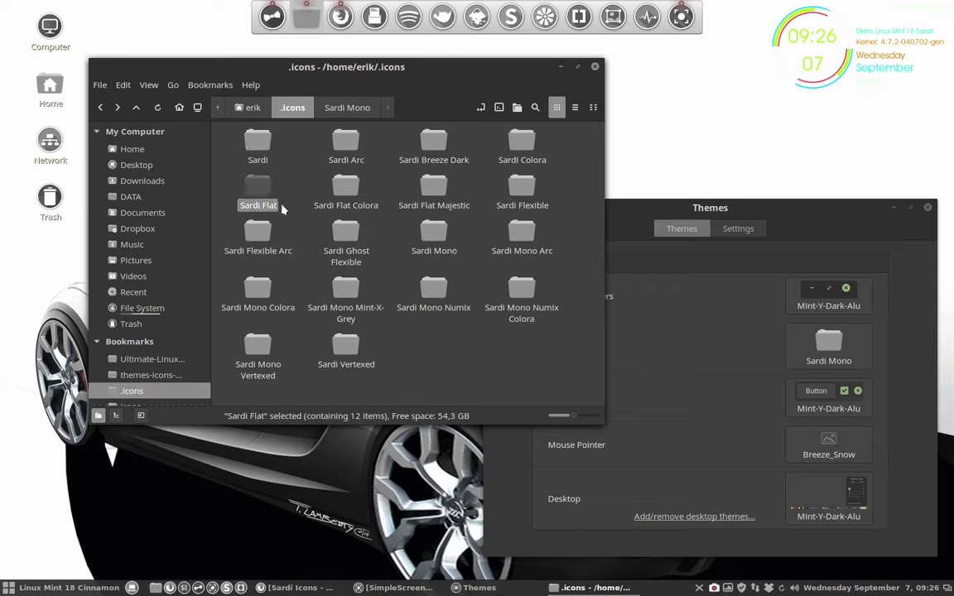
{"action": "left_click", "coordinate": [522, 184]}
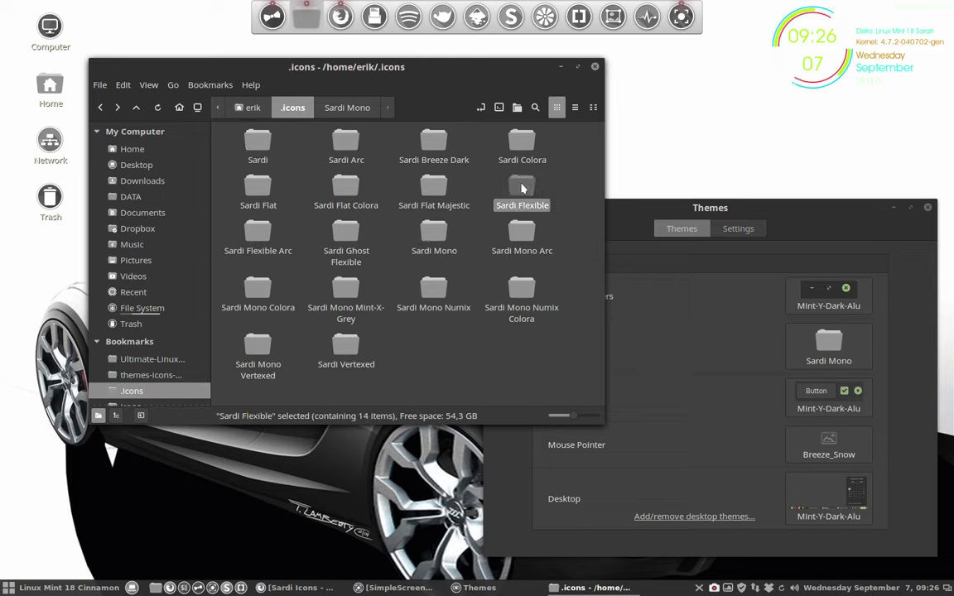
{"action": "left_click", "coordinate": [431, 236]}
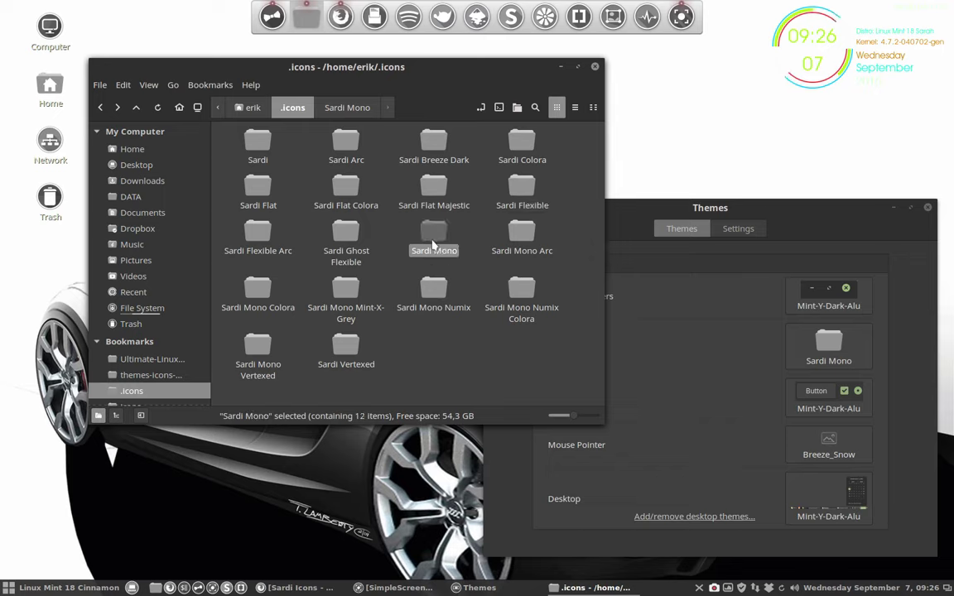
{"action": "left_click", "coordinate": [828, 346]}
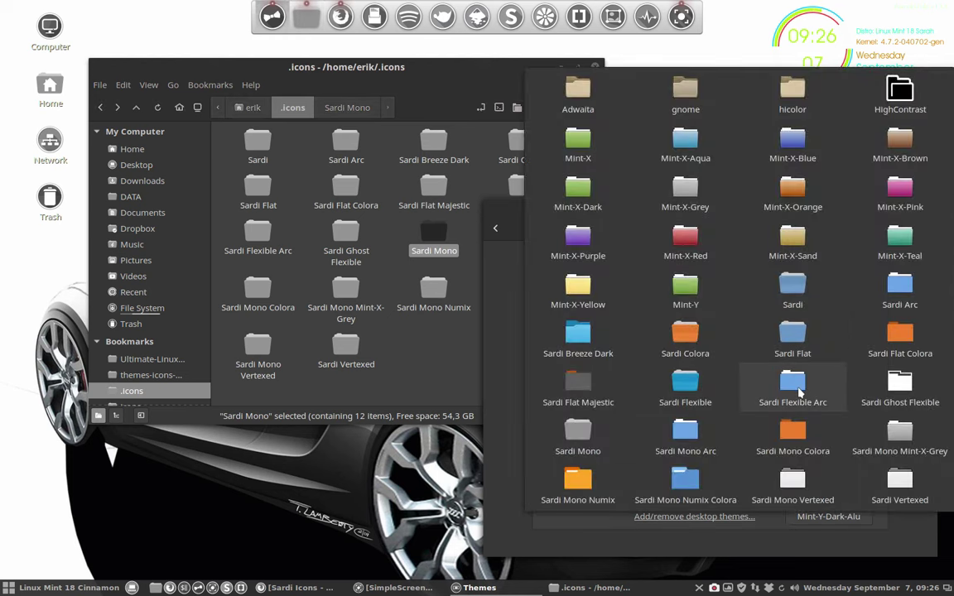
Step: Try Sardi Mono Arc, then switch the icon theme to Sardi Mono Colora
{"action": "left_click", "coordinate": [695, 431]}
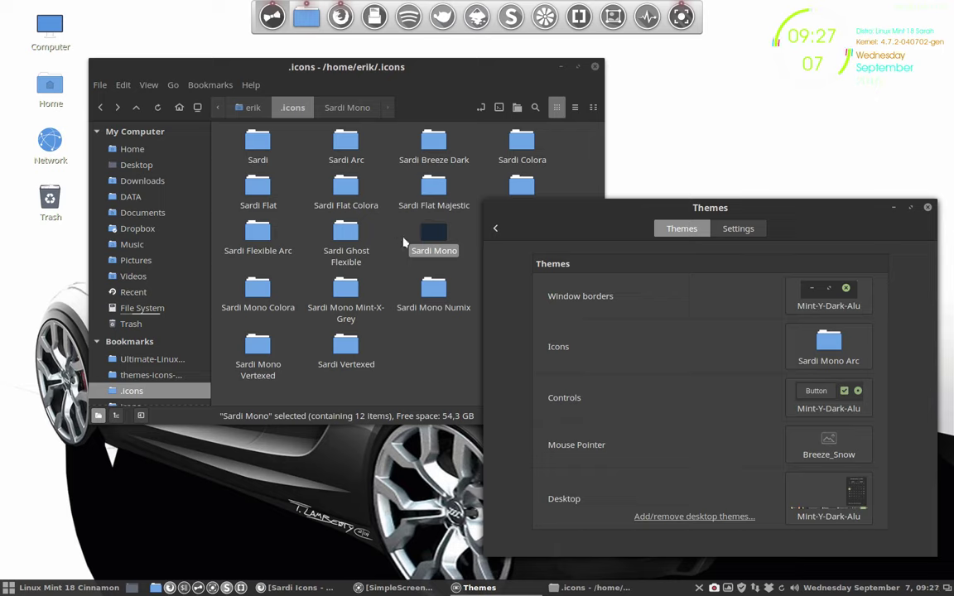
{"action": "left_click", "coordinate": [795, 344]}
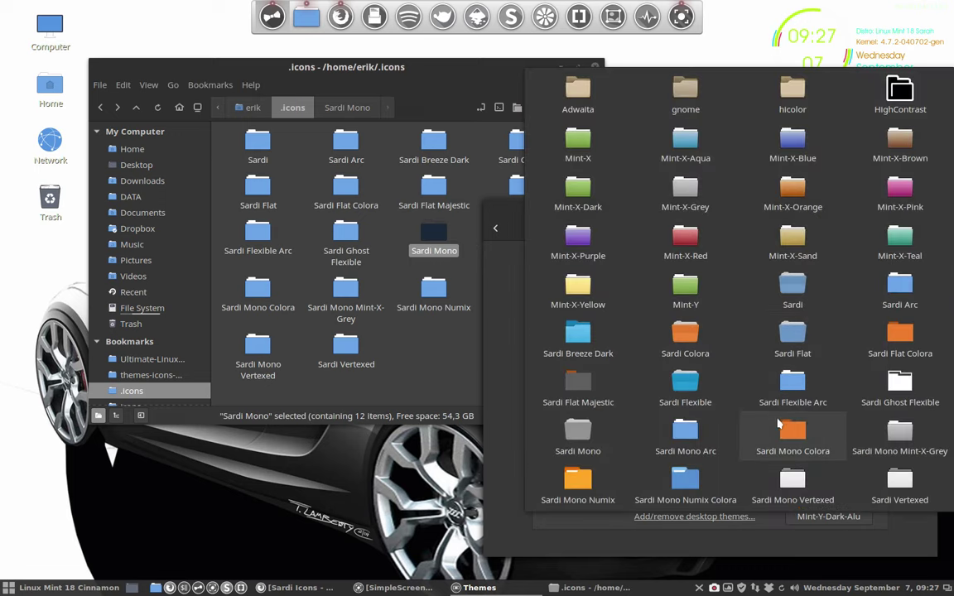
{"action": "left_click", "coordinate": [791, 431]}
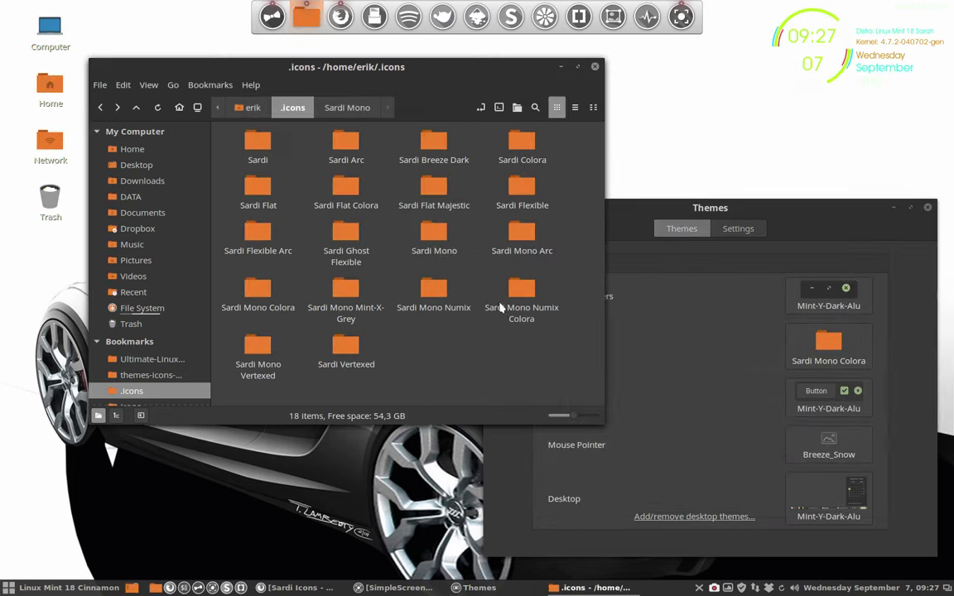
Step: Open Sardi Mono Colora, select its six colour scripts and the dark blue one, then return to .icons
{"action": "double_click", "coordinate": [260, 302]}
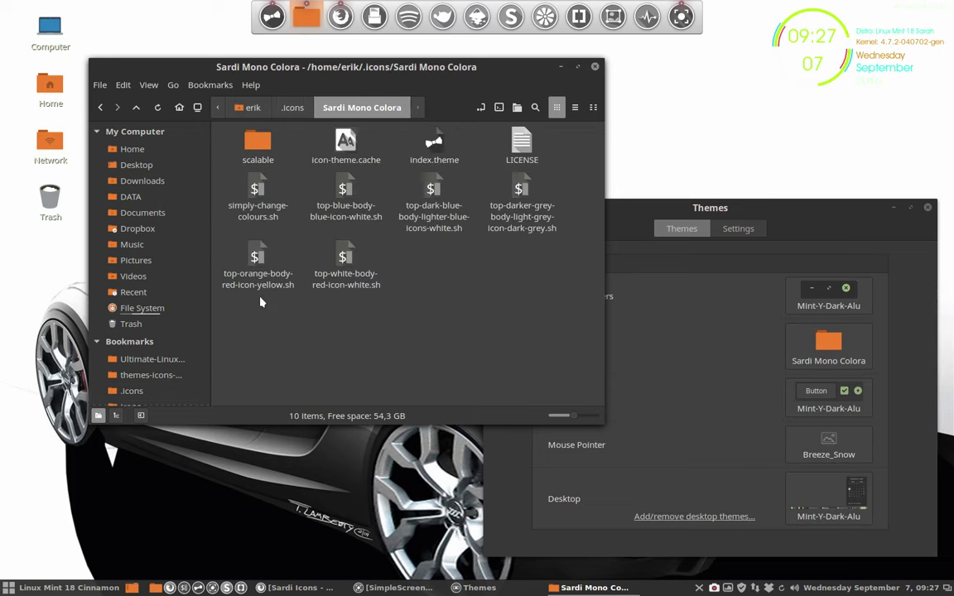
{"action": "left_click_drag", "start_coordinate": [290, 317], "coordinate": [555, 186]}
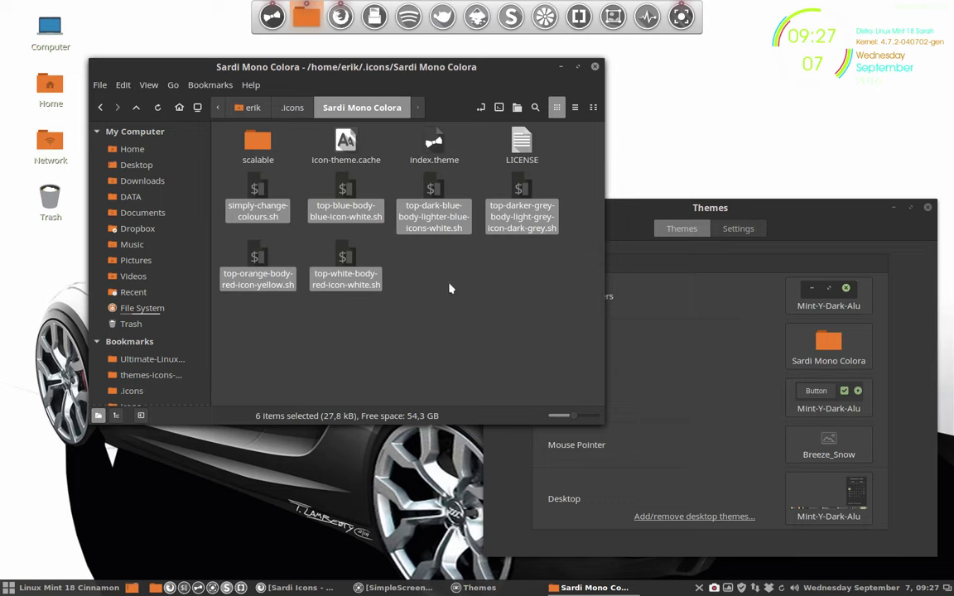
{"action": "left_click", "coordinate": [404, 258]}
{"action": "left_click", "coordinate": [430, 196]}
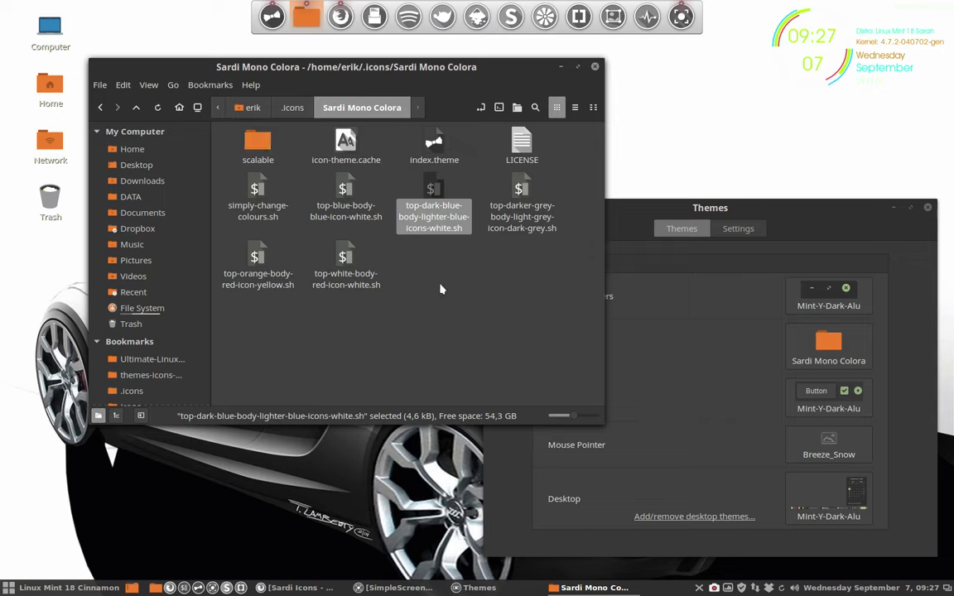
{"action": "left_click", "coordinate": [398, 259]}
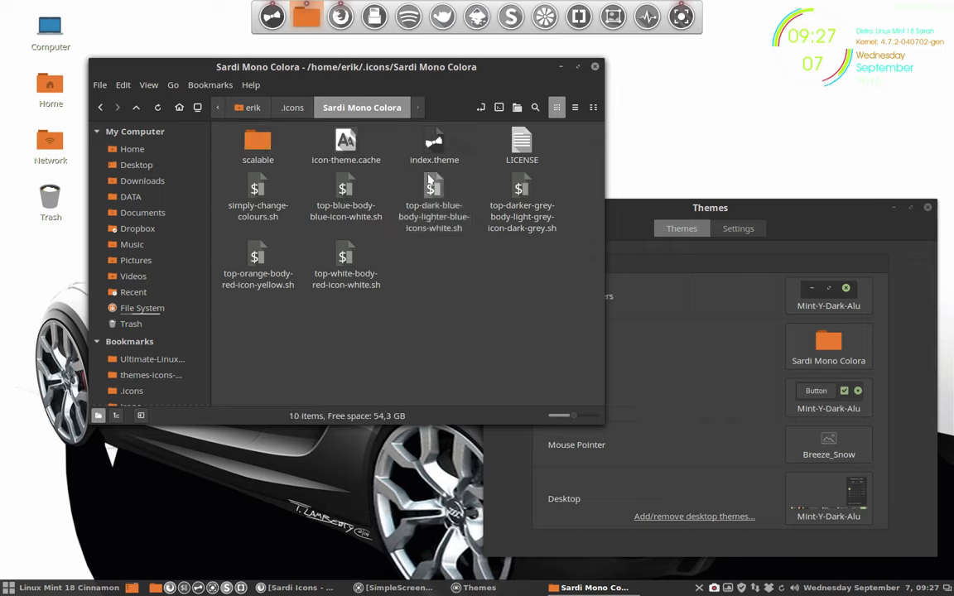
{"action": "left_click", "coordinate": [294, 109]}
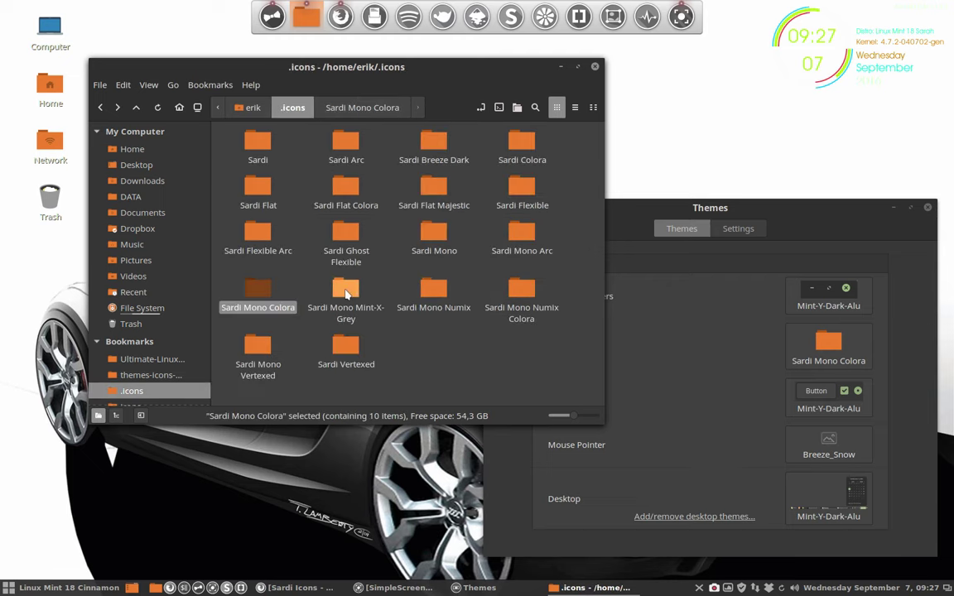
Step: Apply Sardi Mono Mint-X-Grey, then Sardi Mono Numix, and clear Nemo's folder selection
{"action": "left_click", "coordinate": [346, 288]}
{"action": "left_click", "coordinate": [828, 342]}
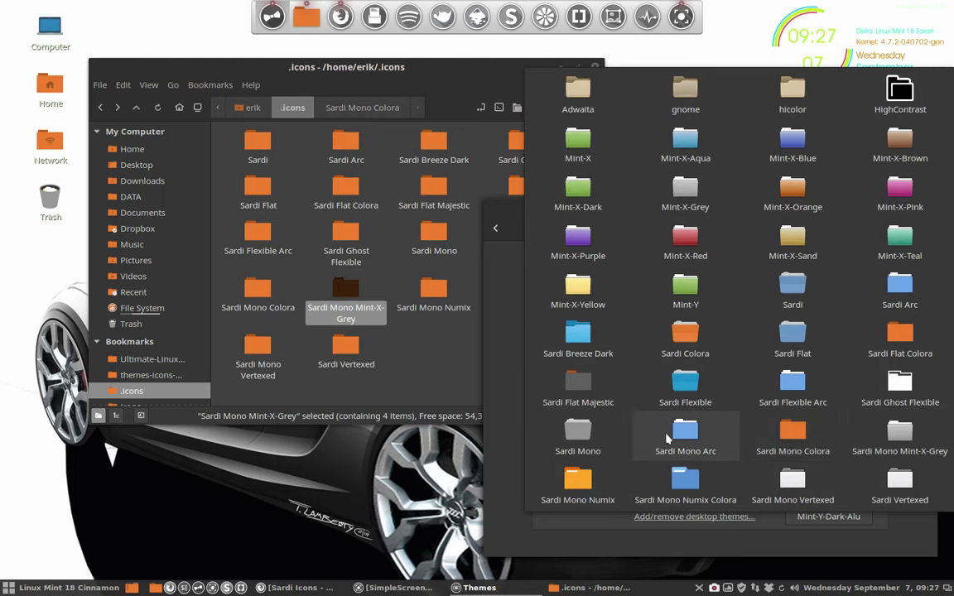
{"action": "left_click", "coordinate": [880, 431]}
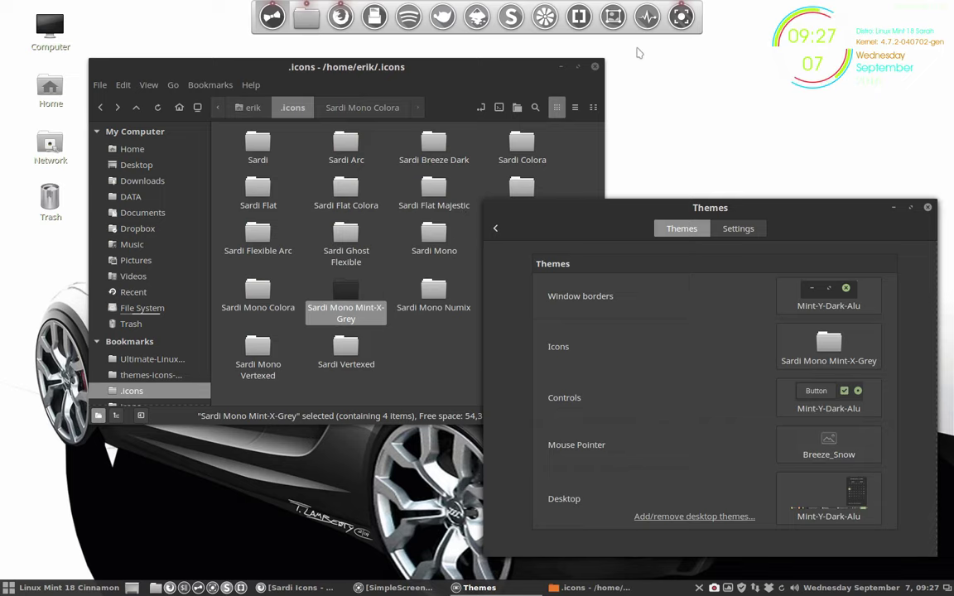
{"action": "left_click", "coordinate": [822, 348]}
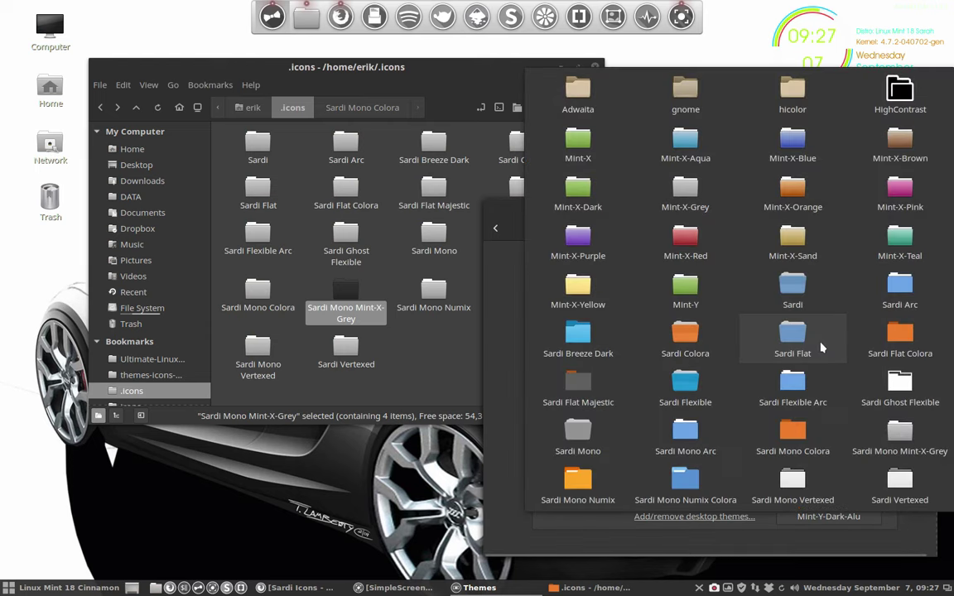
{"action": "left_click", "coordinate": [584, 488]}
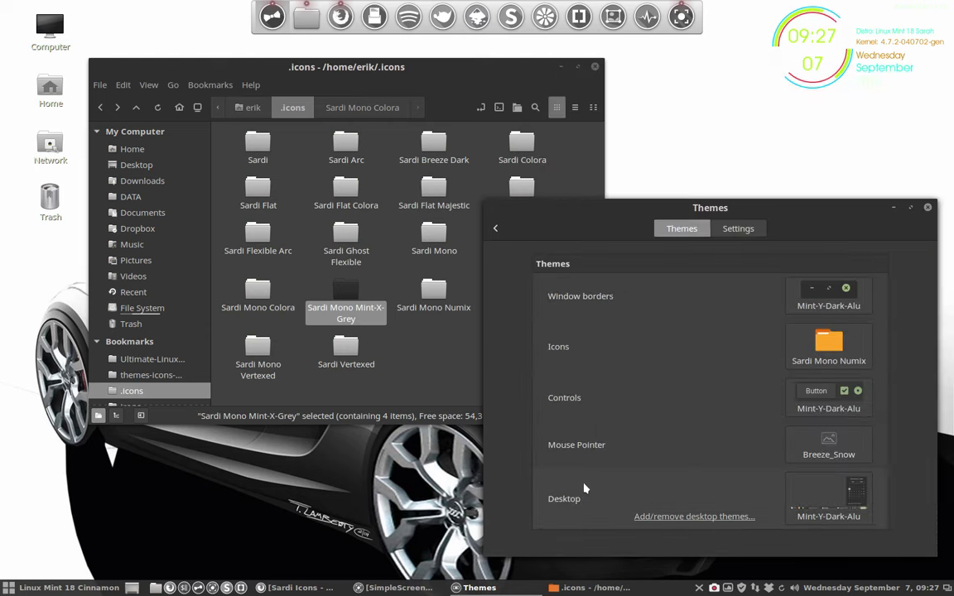
{"action": "left_click", "coordinate": [440, 362]}
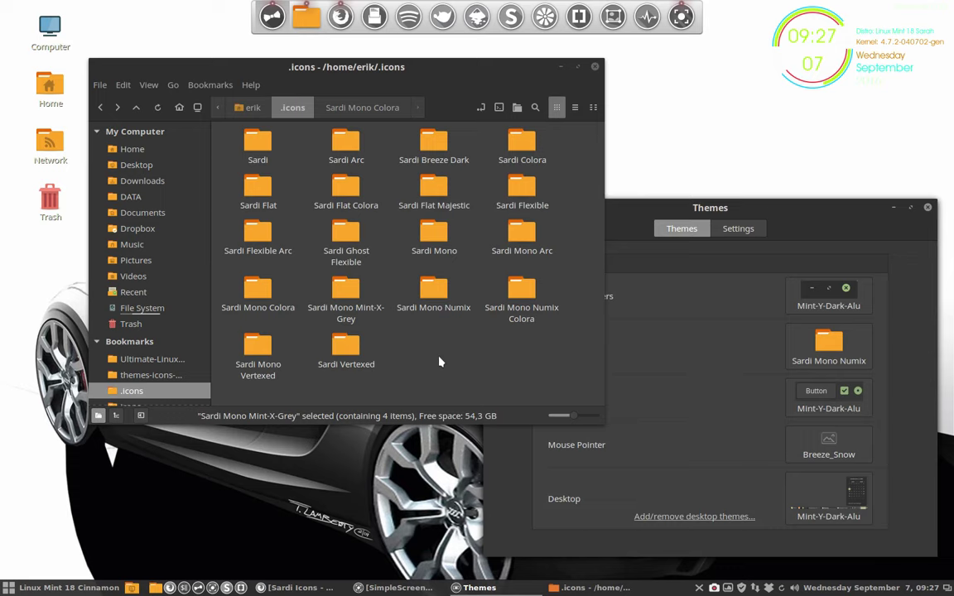
{"action": "left_click", "coordinate": [440, 362]}
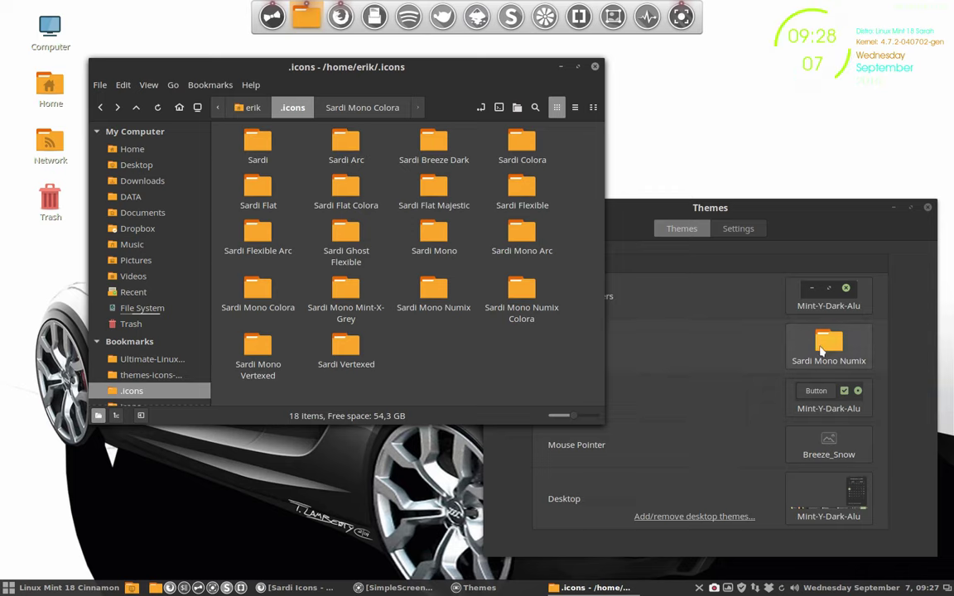
Step: Apply Sardi Mono Numix Colora as the icon theme, turning the folders blue
{"action": "left_click", "coordinate": [821, 351]}
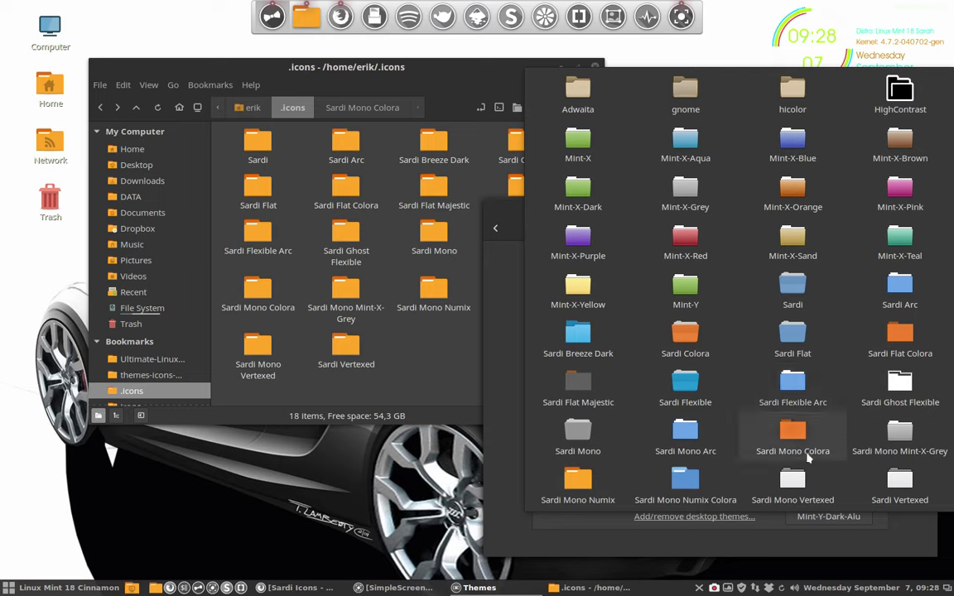
{"action": "left_click", "coordinate": [693, 492]}
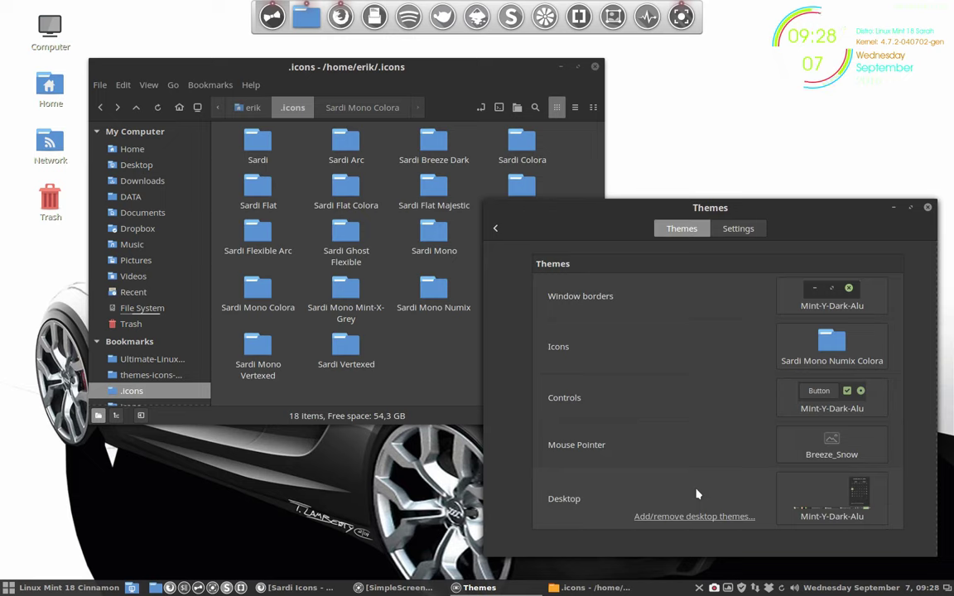
Step: Open the Sardi Mono Numix Colora folder in Nemo and briefly select its bottom row of scripts
{"action": "left_click", "coordinate": [376, 300]}
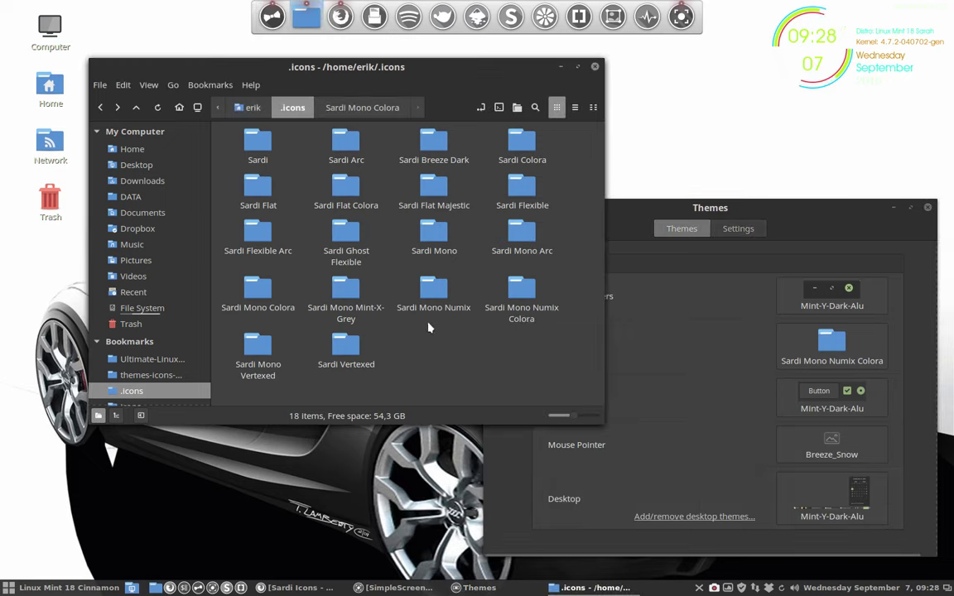
{"action": "double_click", "coordinate": [521, 292]}
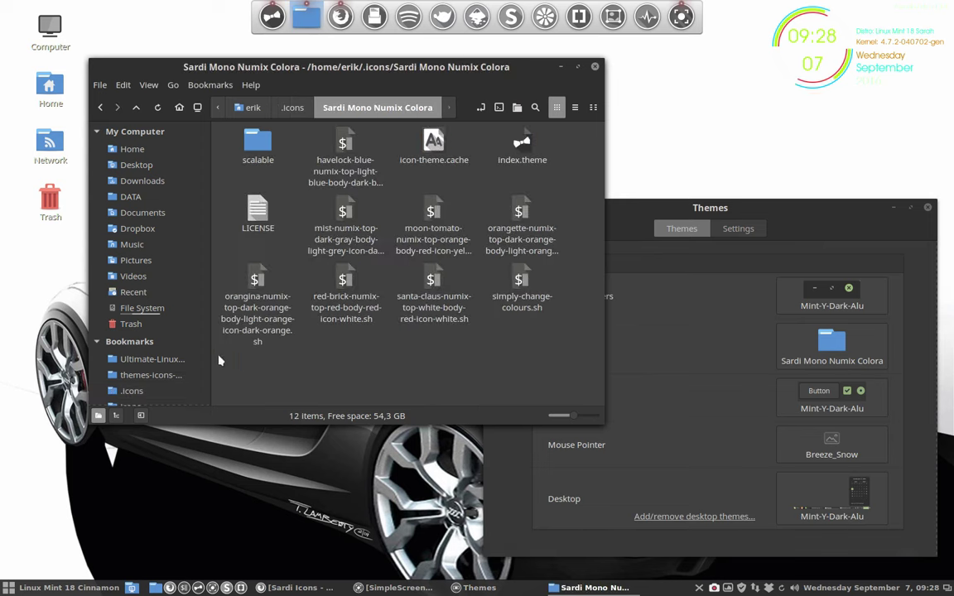
{"action": "left_click_drag", "start_coordinate": [218, 360], "coordinate": [558, 271]}
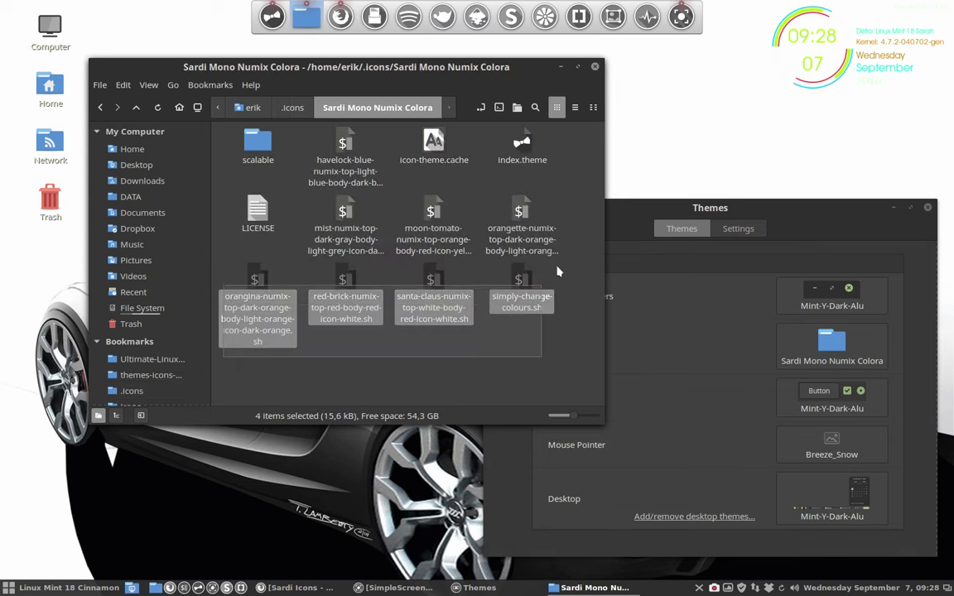
{"action": "left_click", "coordinate": [465, 353]}
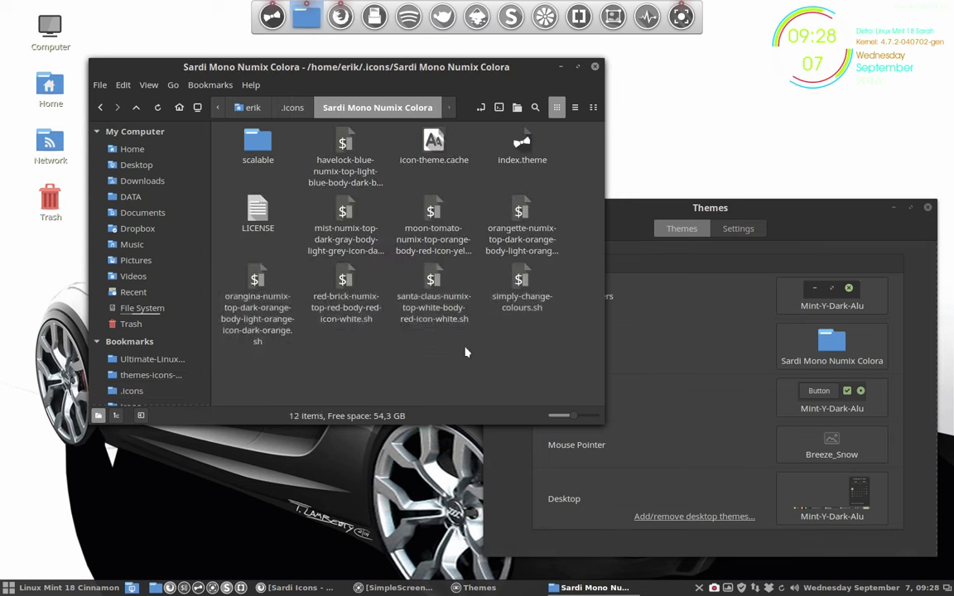
Step: Look over the red-brick and santa-claus colour scripts, leaving no file selected
{"action": "left_click", "coordinate": [432, 286]}
{"action": "left_click", "coordinate": [345, 308]}
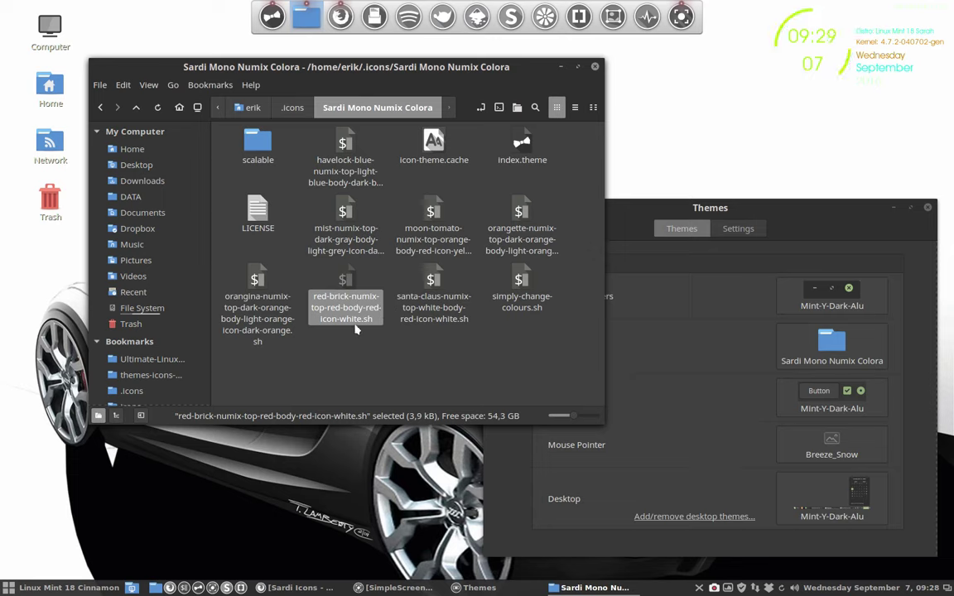
{"action": "left_click", "coordinate": [439, 308]}
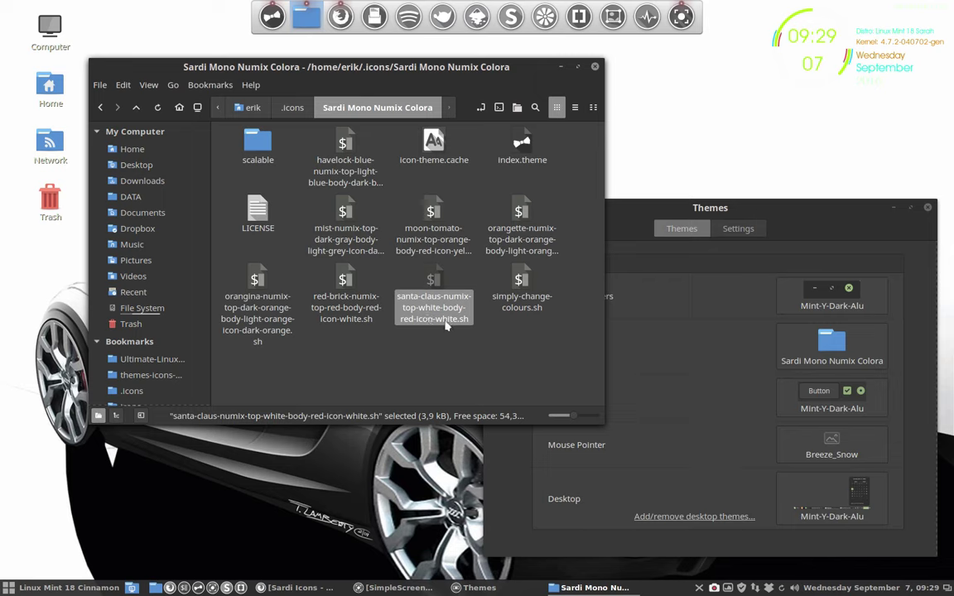
{"action": "left_click", "coordinate": [442, 368]}
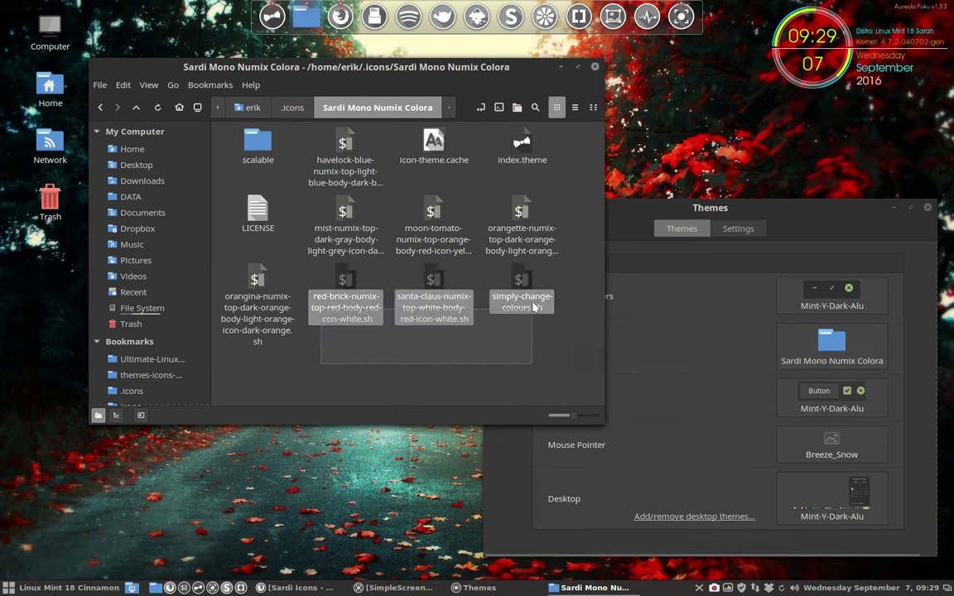
{"action": "left_click_drag", "start_coordinate": [356, 365], "coordinate": [566, 198]}
{"action": "left_click", "coordinate": [530, 389]}
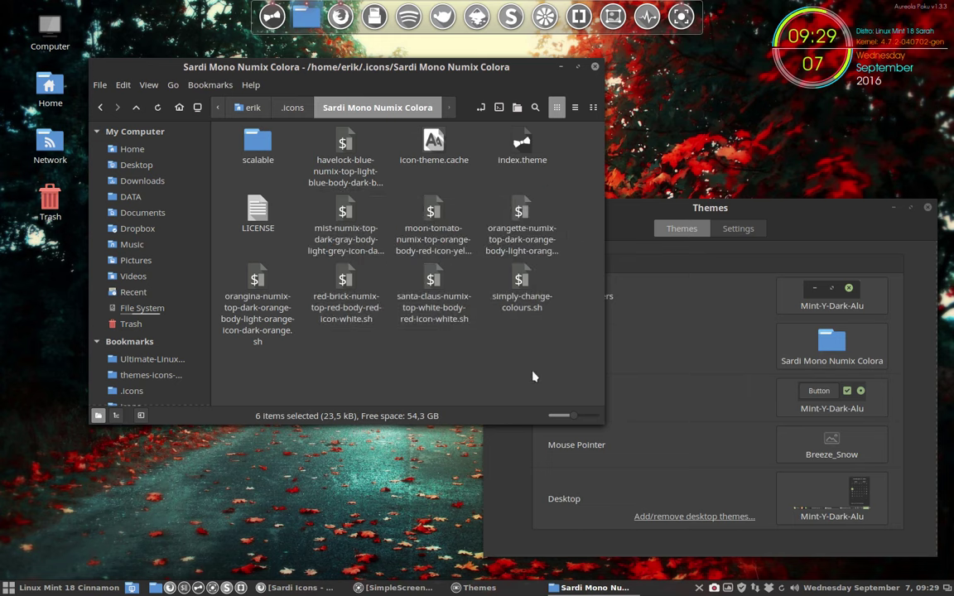
Step: Apply the Sardi Mono Vertexed icon theme and open its folder in Nemo
{"action": "left_click", "coordinate": [851, 356]}
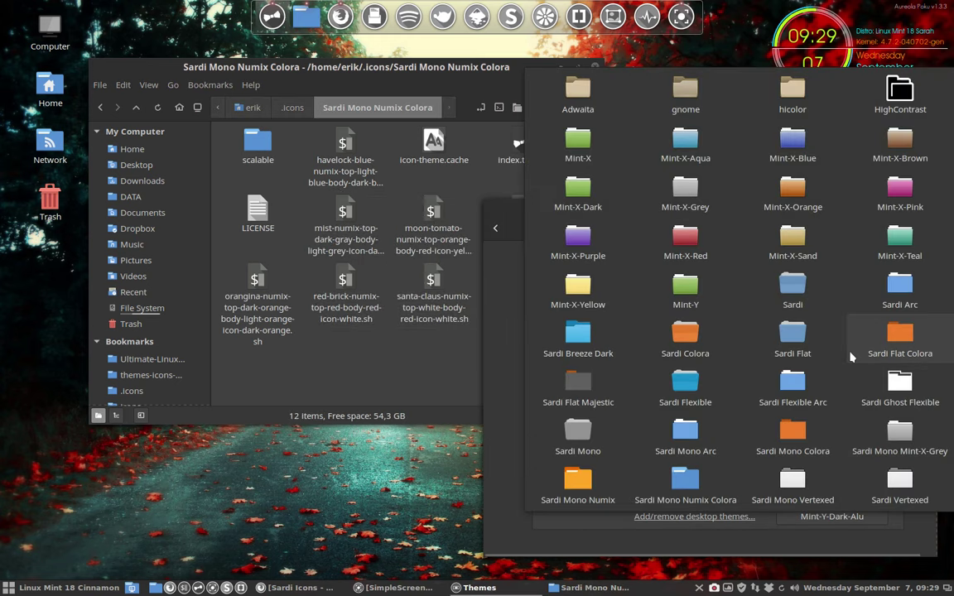
{"action": "left_click", "coordinate": [792, 485]}
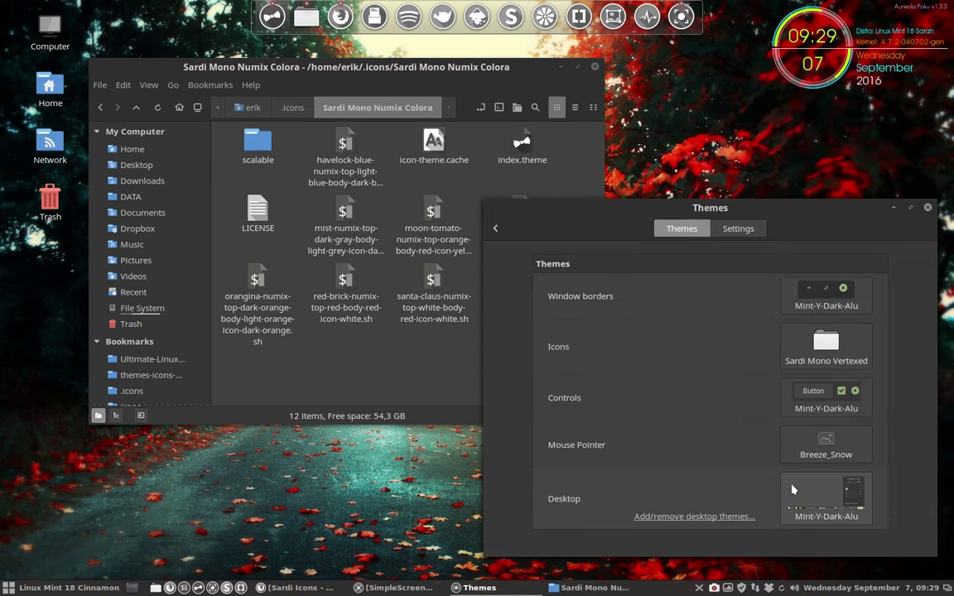
{"action": "left_click", "coordinate": [418, 373]}
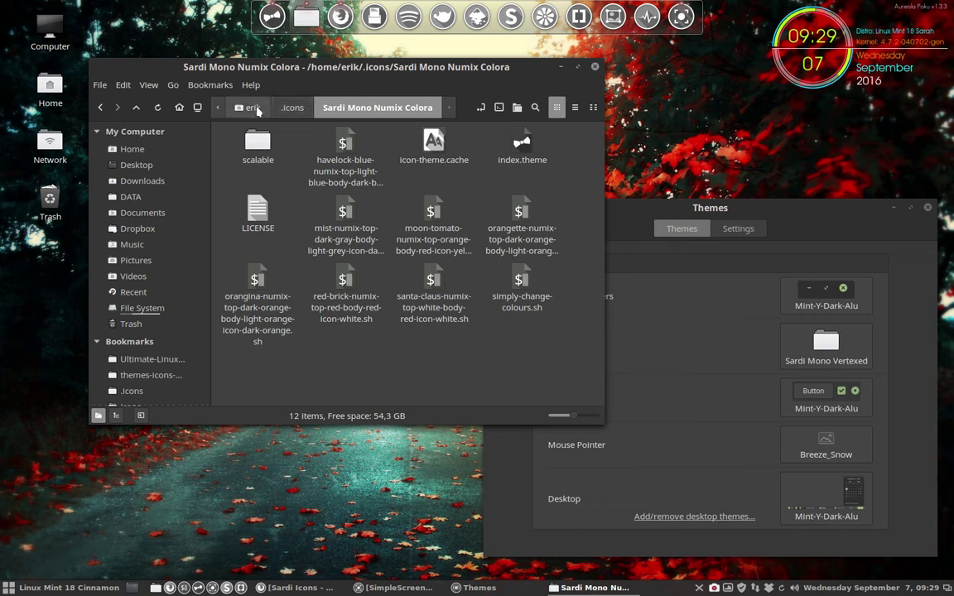
{"action": "left_click", "coordinate": [292, 108]}
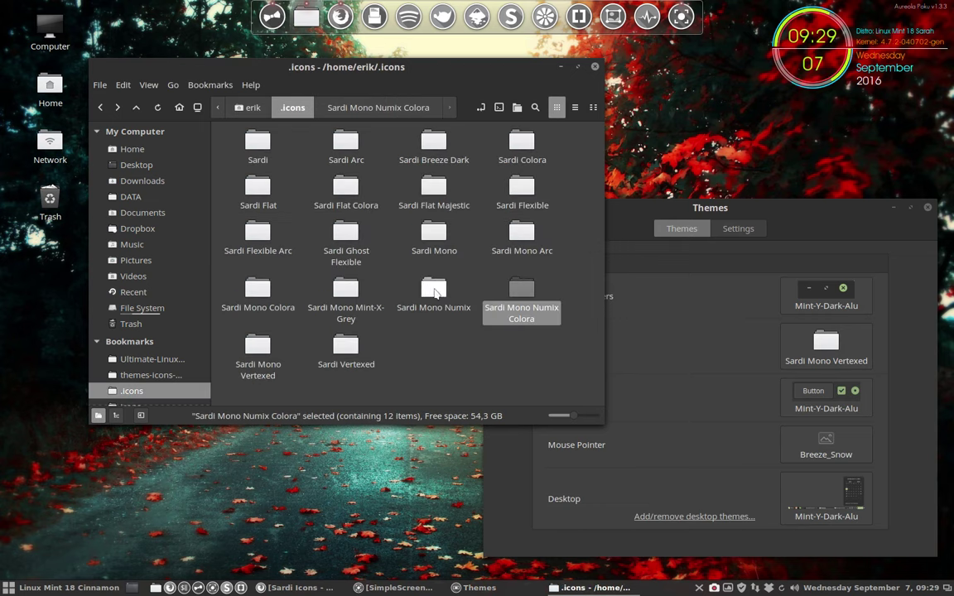
{"action": "left_click", "coordinate": [289, 356]}
{"action": "left_click", "coordinate": [254, 351]}
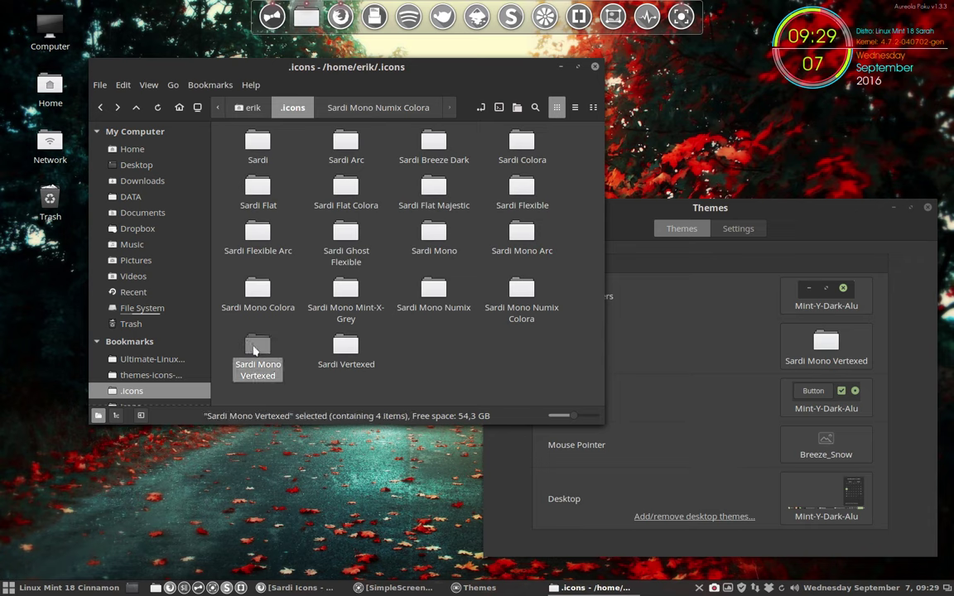
{"action": "double_click", "coordinate": [254, 351]}
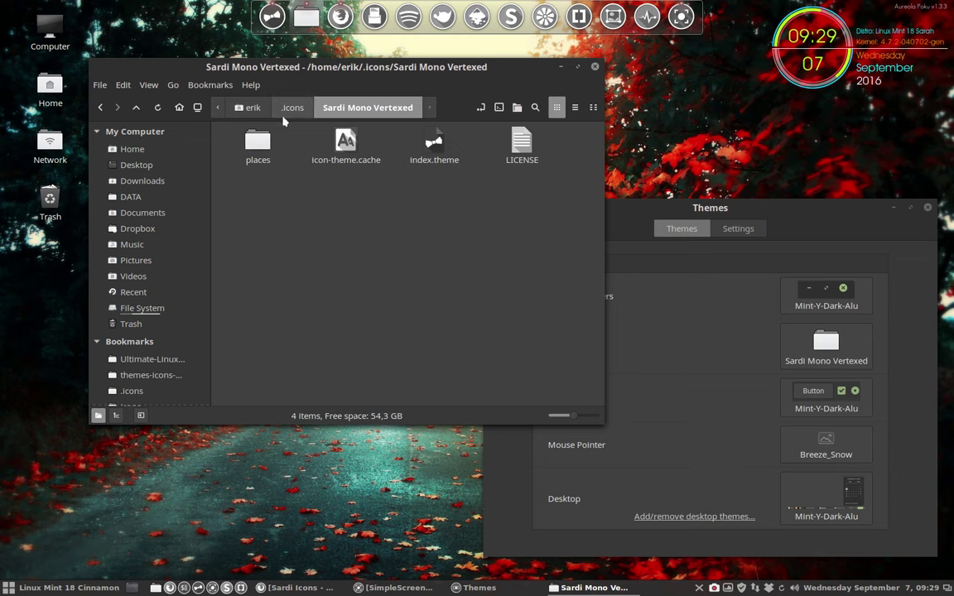
Step: Return to .icons, select the Sardi Vertexed folder, and apply Sardi Vertexed as the icon theme
{"action": "left_click", "coordinate": [291, 108]}
{"action": "left_click", "coordinate": [346, 352]}
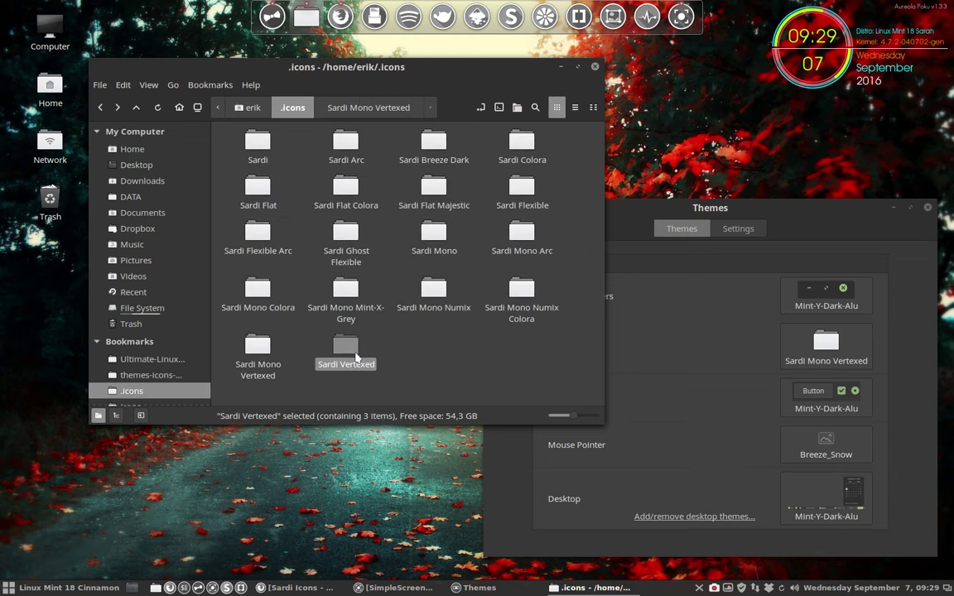
{"action": "left_click", "coordinate": [816, 343]}
{"action": "left_click", "coordinate": [899, 497]}
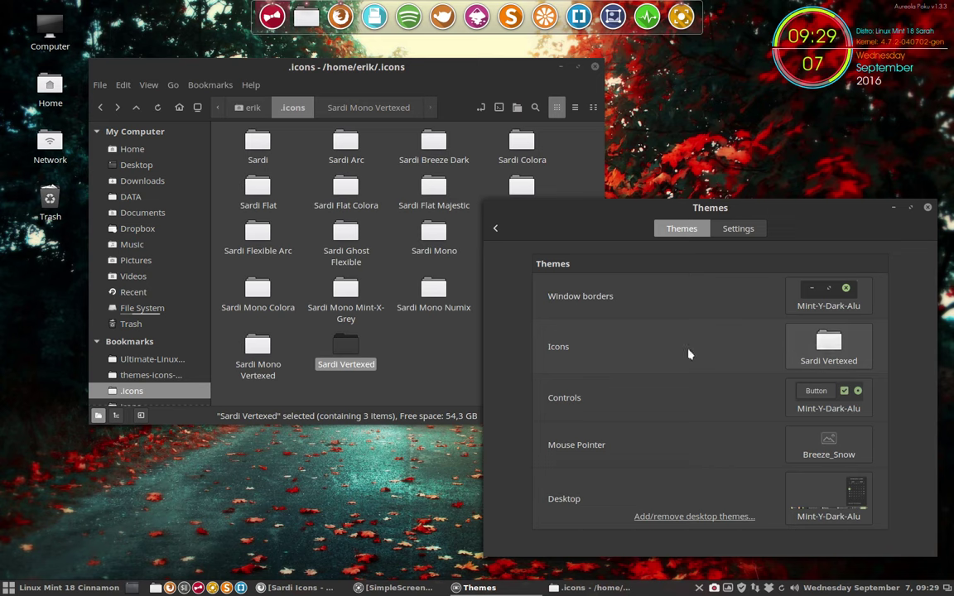
Step: In .icons, browse the Sardi, Sardi Flat, Flexible, Ghost Flexible, Mono and Arc folders
{"action": "left_click", "coordinate": [420, 366]}
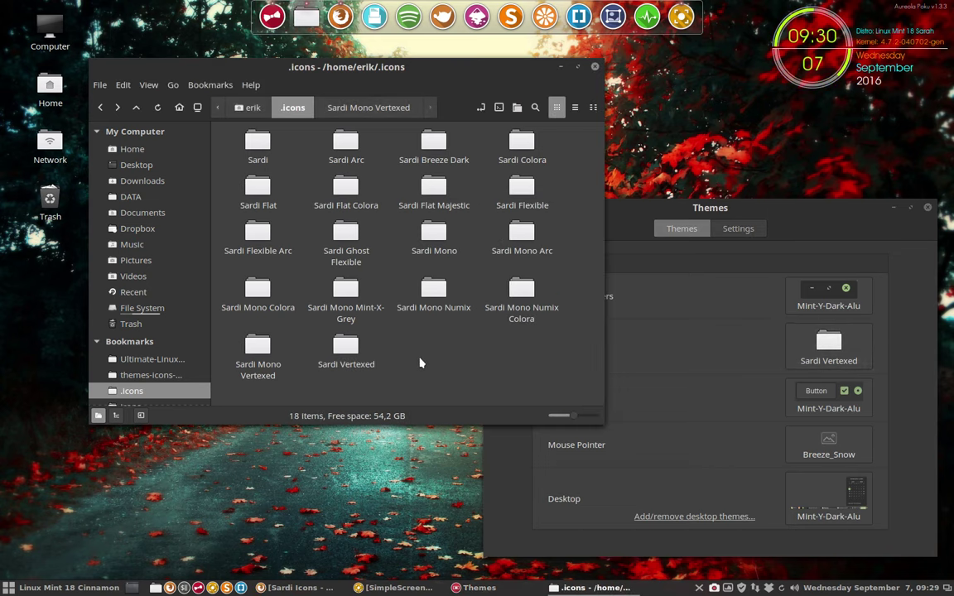
{"action": "left_click", "coordinate": [257, 142]}
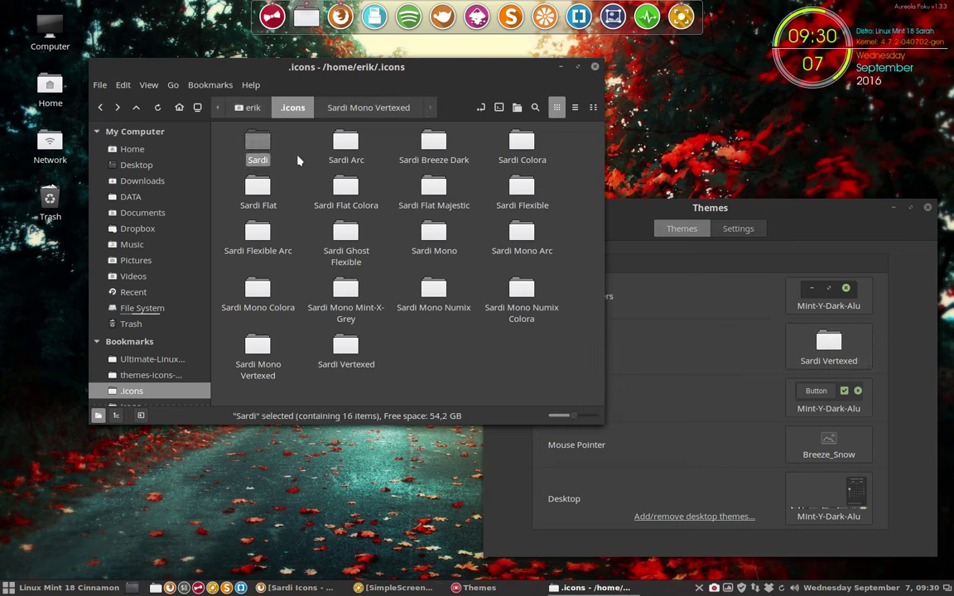
{"action": "left_click", "coordinate": [255, 184]}
{"action": "left_click", "coordinate": [514, 191]}
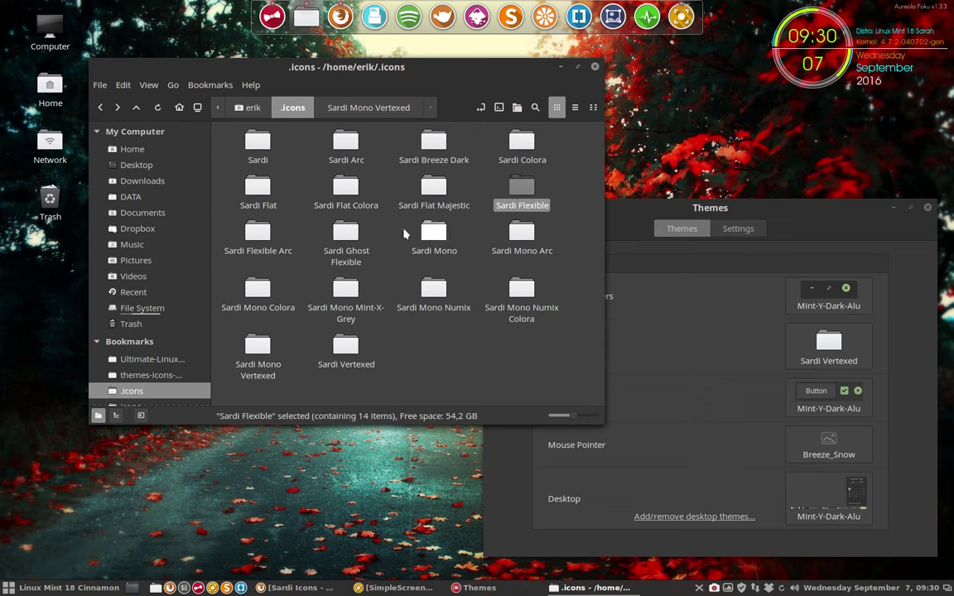
{"action": "left_click", "coordinate": [346, 236]}
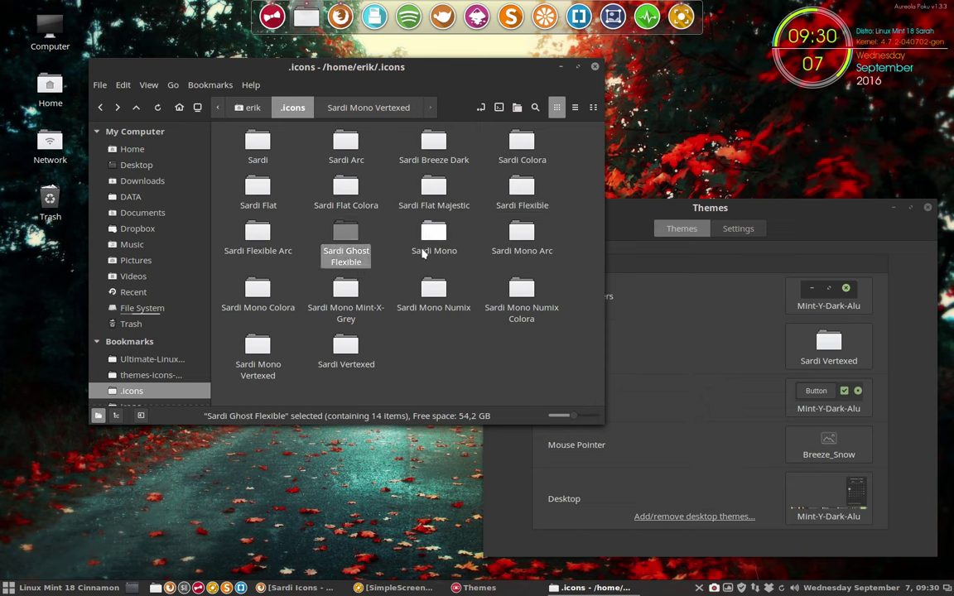
{"action": "left_click", "coordinate": [426, 237]}
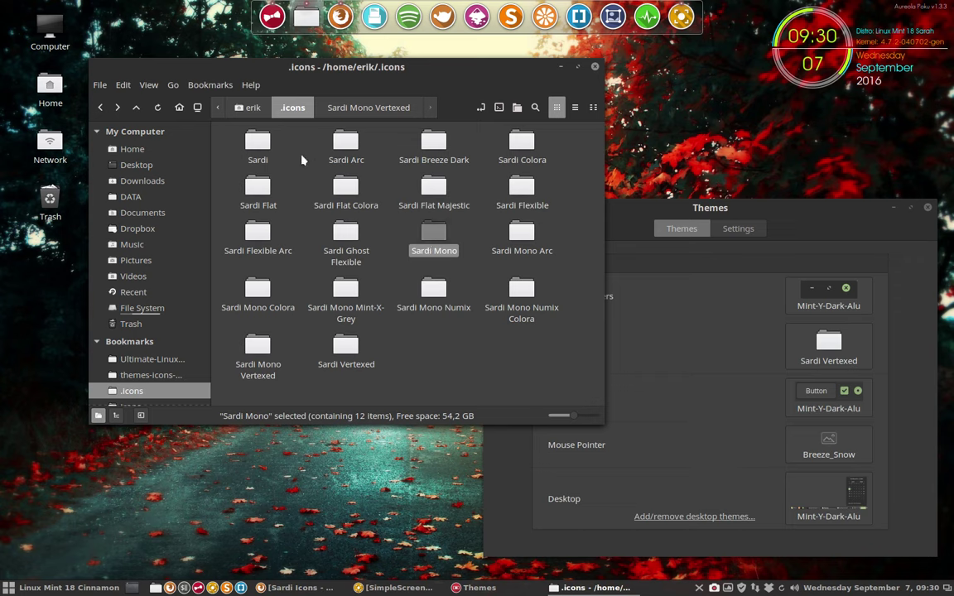
{"action": "left_click_drag", "start_coordinate": [217, 123], "coordinate": [384, 166]}
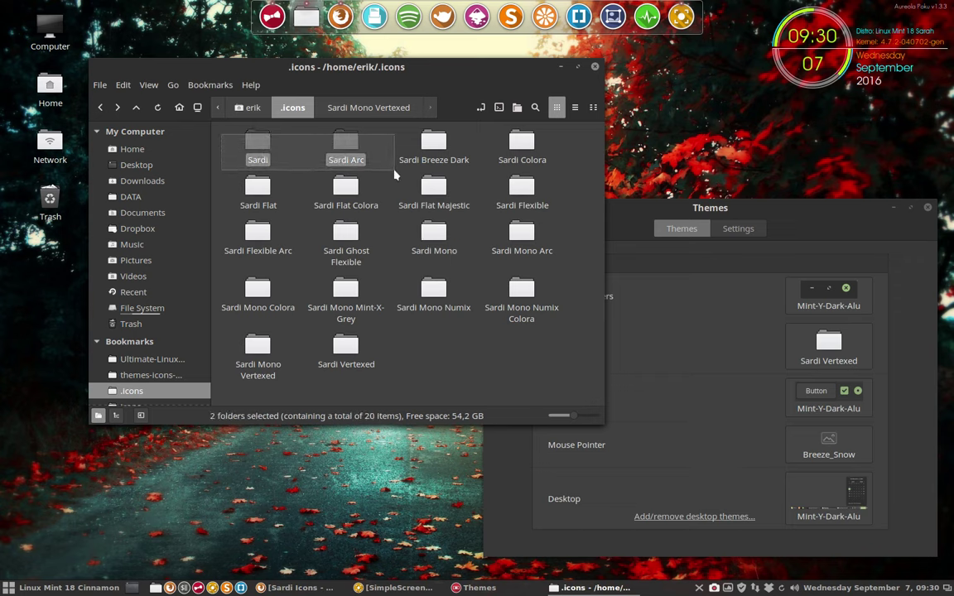
{"action": "left_click", "coordinate": [339, 144]}
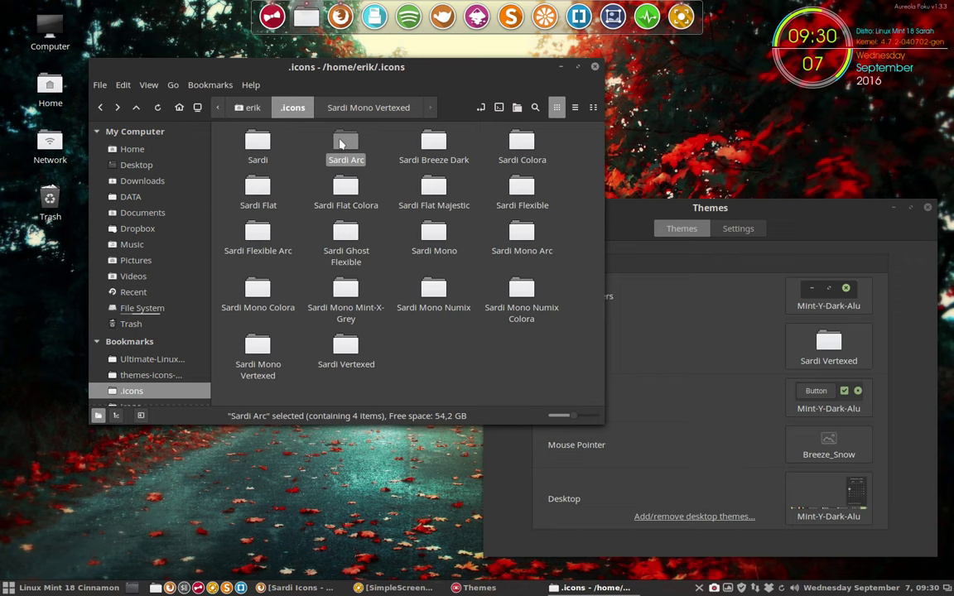
{"action": "left_click", "coordinate": [258, 146]}
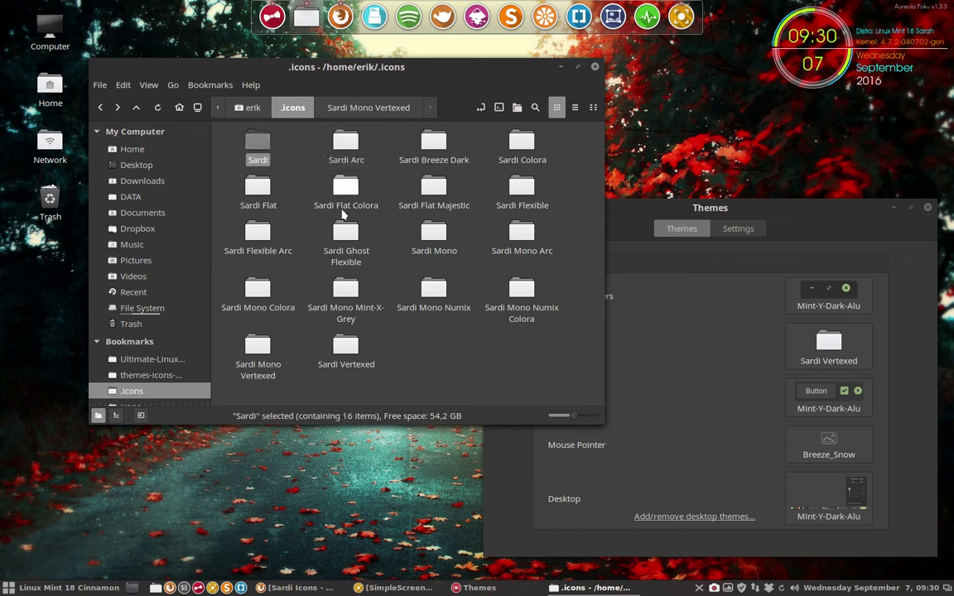
Step: Compare Sardi Flat Colora, Ghost Flexible and Flexible Arc, ending with Sardi Flexible selected
{"action": "left_click", "coordinate": [348, 212]}
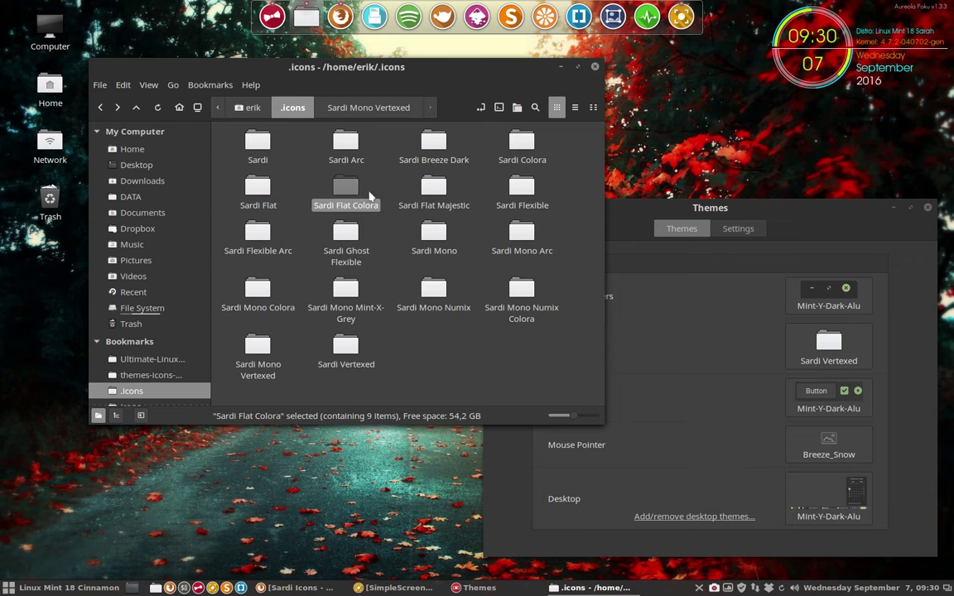
{"action": "left_click", "coordinate": [335, 165]}
{"action": "left_click", "coordinate": [350, 188]}
{"action": "left_click", "coordinate": [502, 207]}
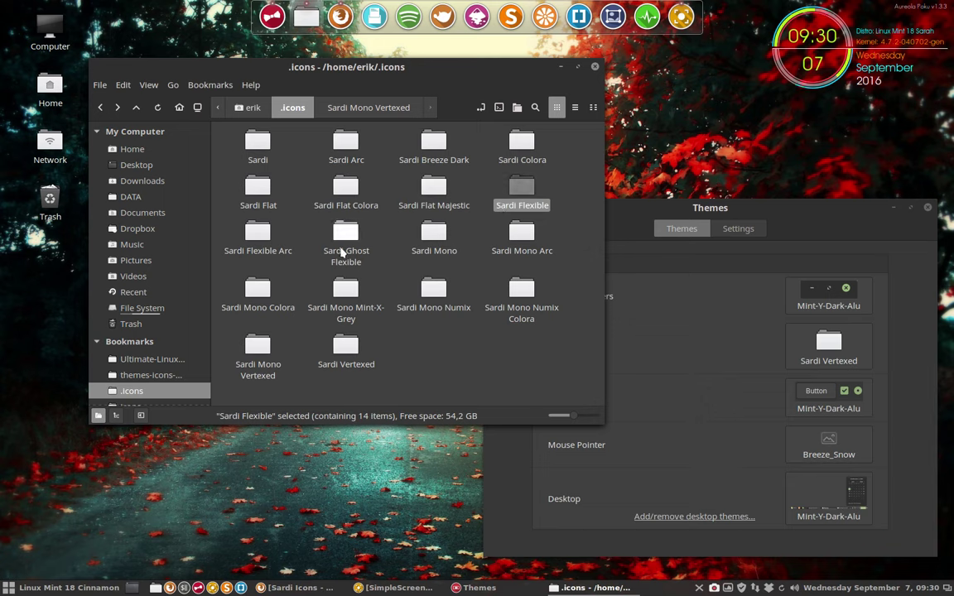
{"action": "left_click", "coordinate": [347, 253]}
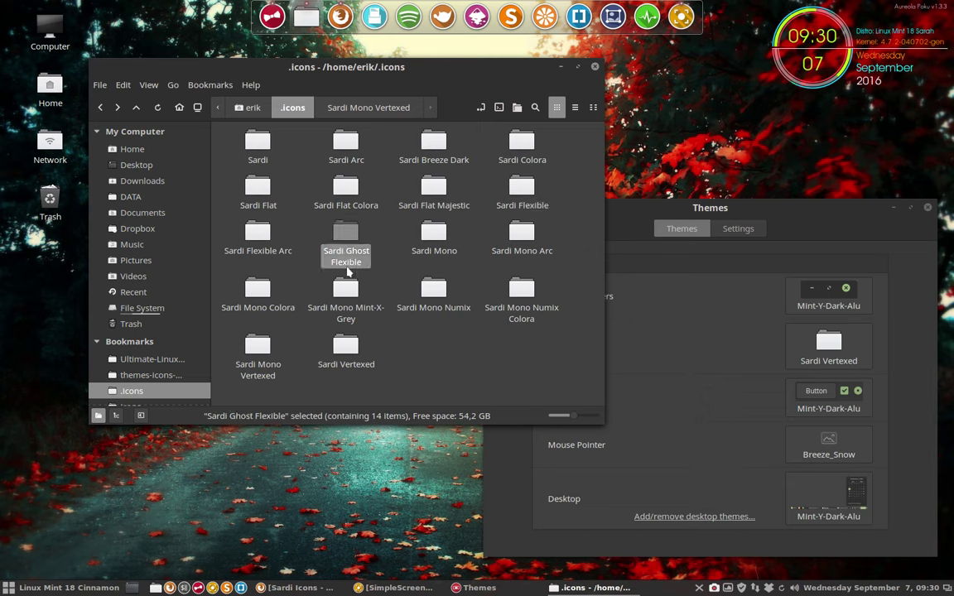
{"action": "left_click", "coordinate": [267, 236]}
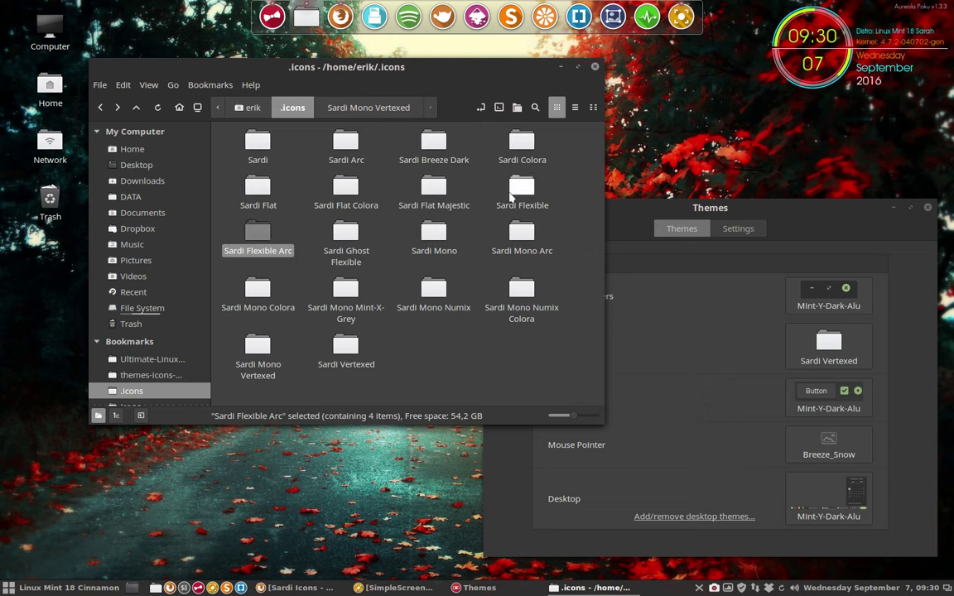
{"action": "left_click", "coordinate": [496, 189]}
{"action": "left_click", "coordinate": [262, 237]}
{"action": "left_click", "coordinate": [524, 190]}
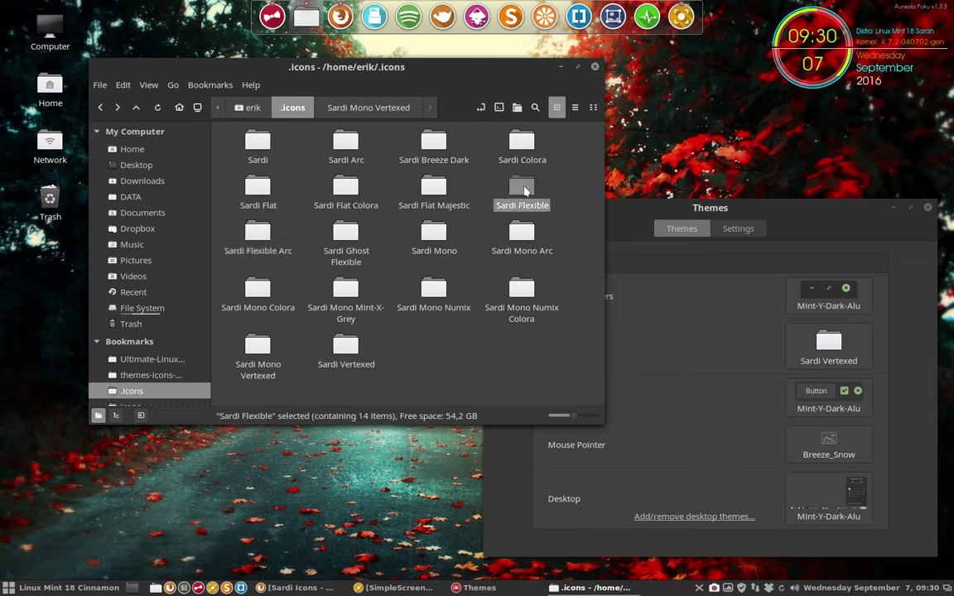
Step: Open Sardi Flexible's index.theme in Sublime Text and highlight its Inherits line
{"action": "double_click", "coordinate": [525, 191]}
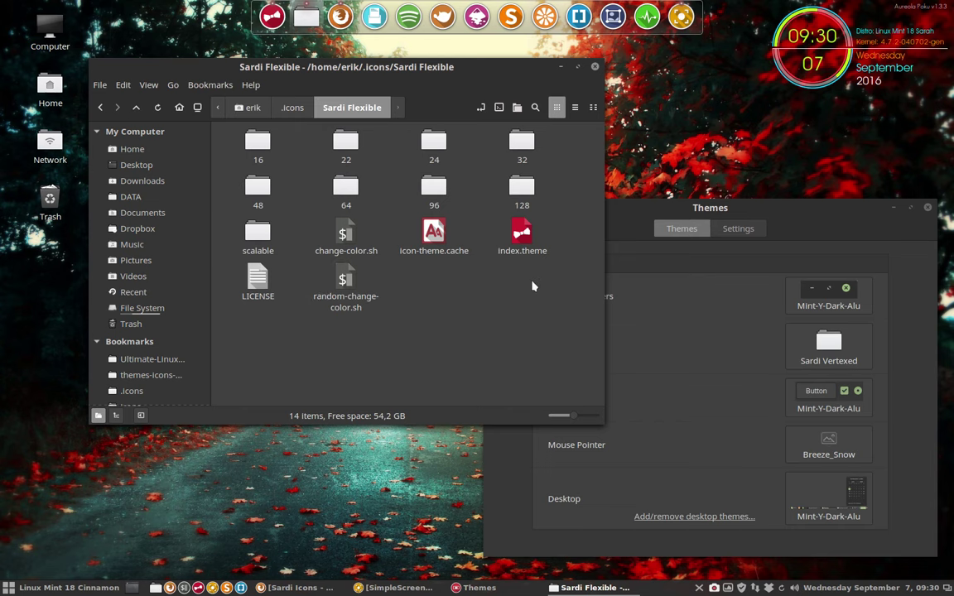
{"action": "double_click", "coordinate": [524, 228]}
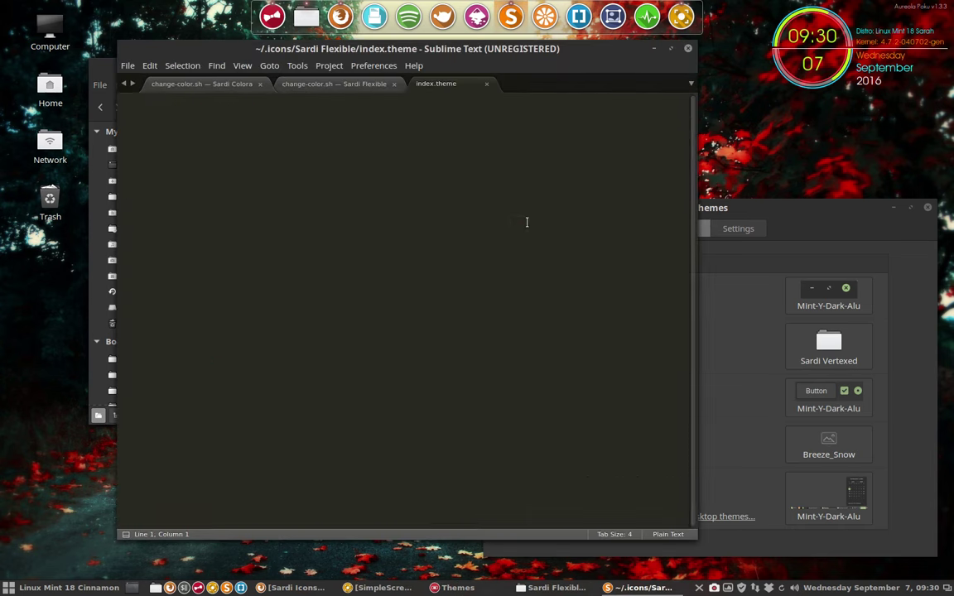
{"action": "left_click_drag", "start_coordinate": [460, 133], "coordinate": [170, 133]}
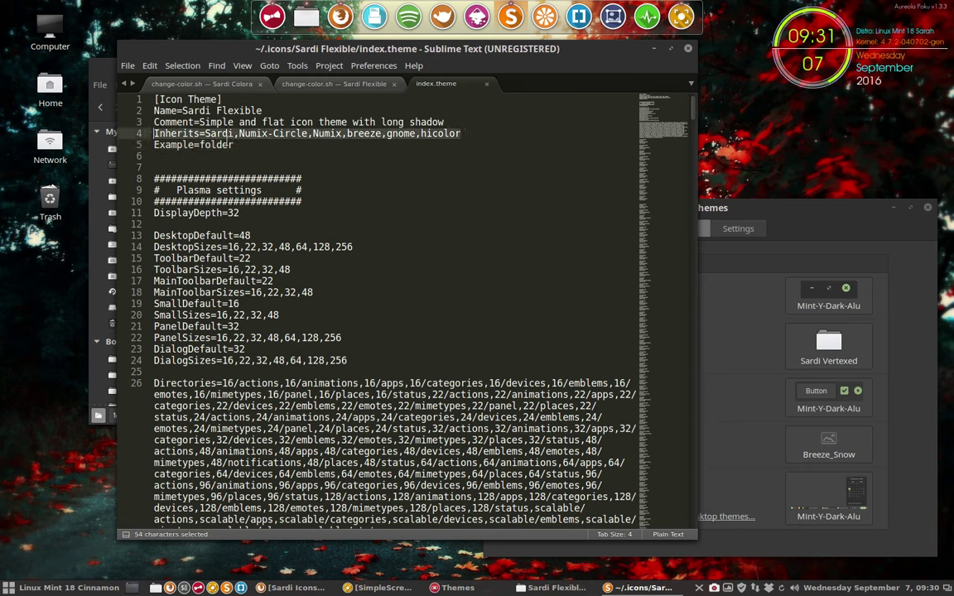
{"action": "left_click", "coordinate": [254, 146]}
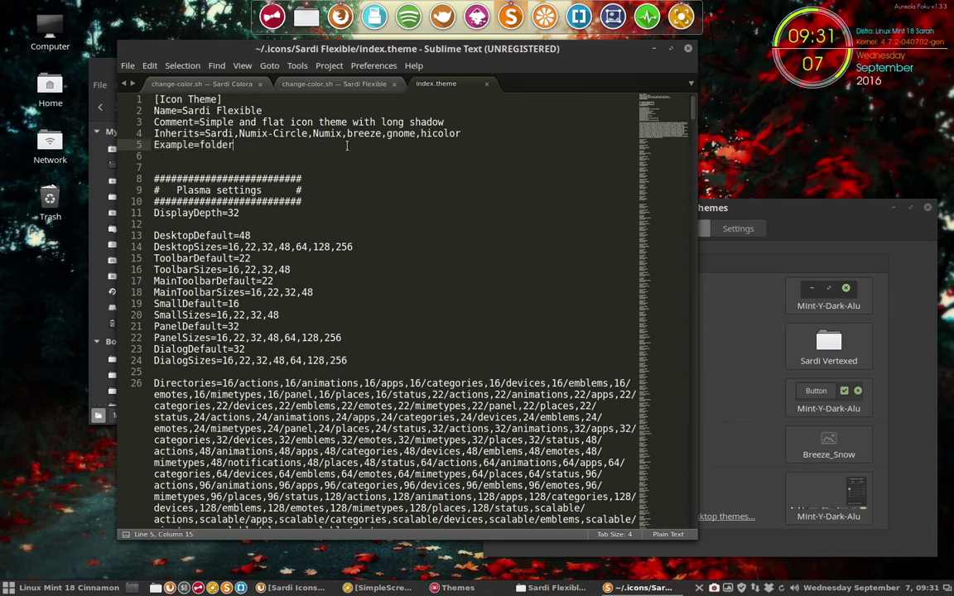
{"action": "left_click", "coordinate": [728, 588]}
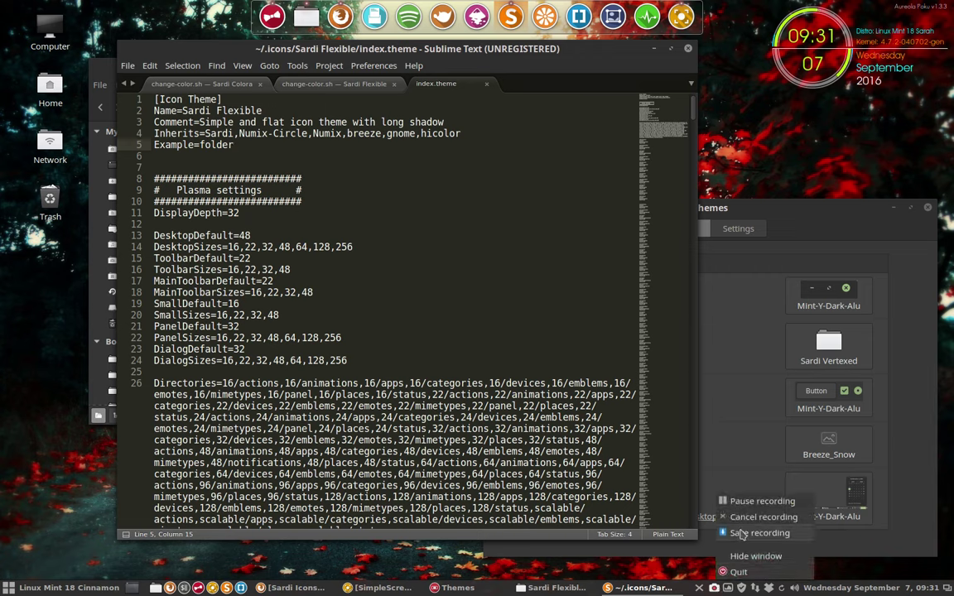